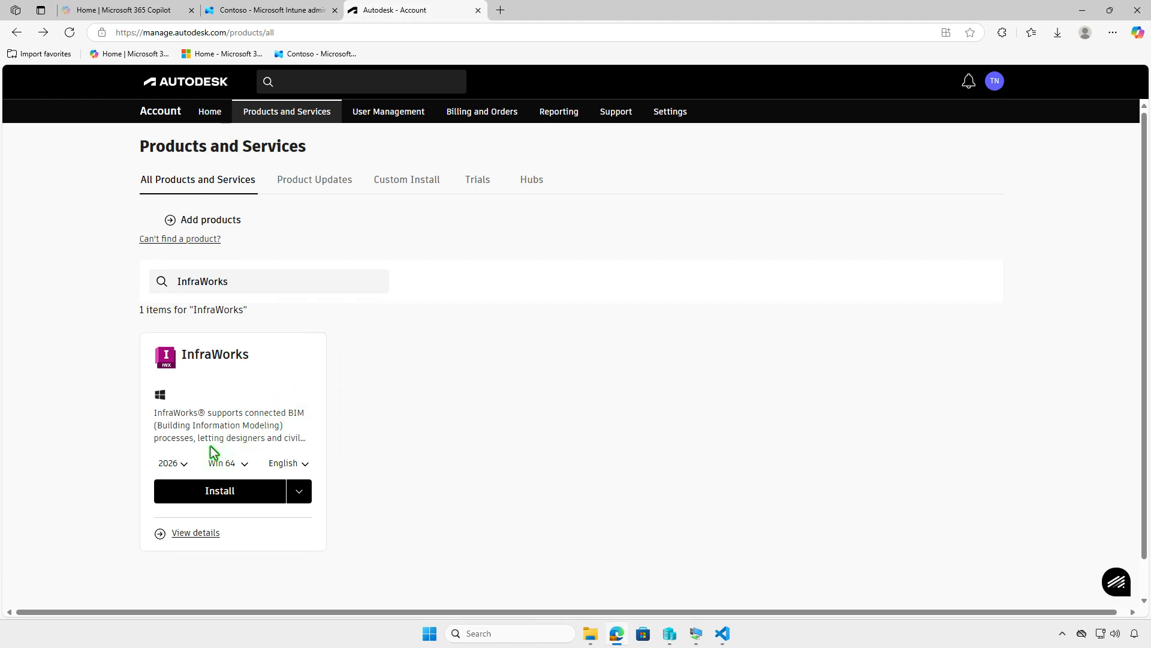
Download the file for creating the InfraWorks installer, version 2026, Win 64, English.
left_click(186, 462)
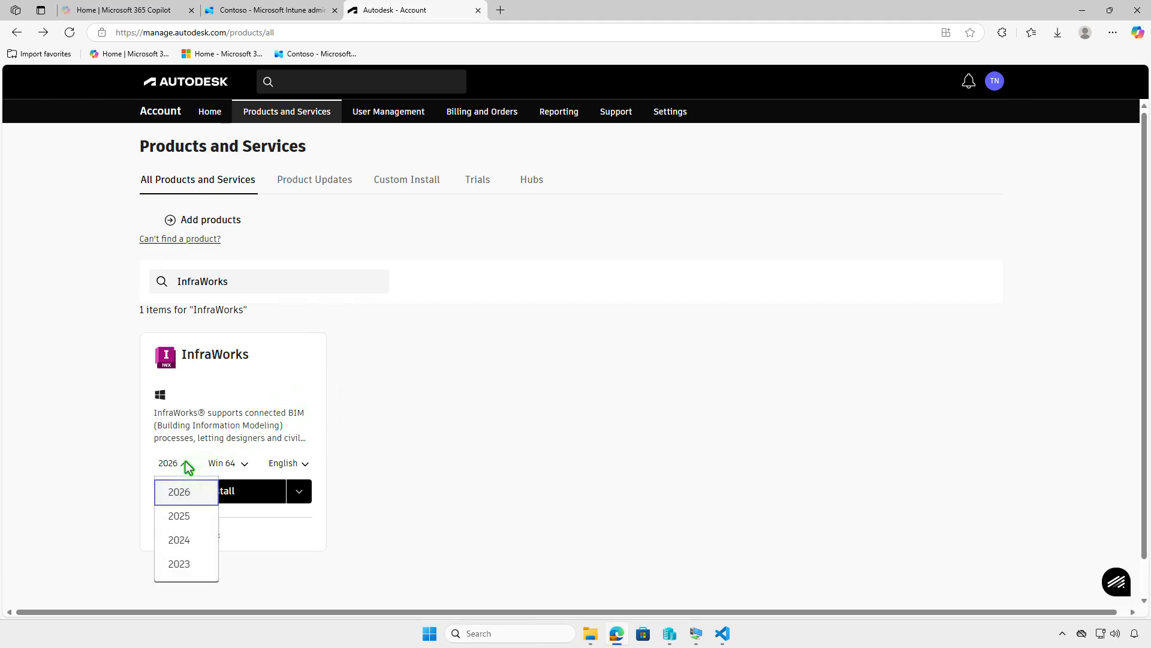
left_click(186, 461)
left_click(300, 489)
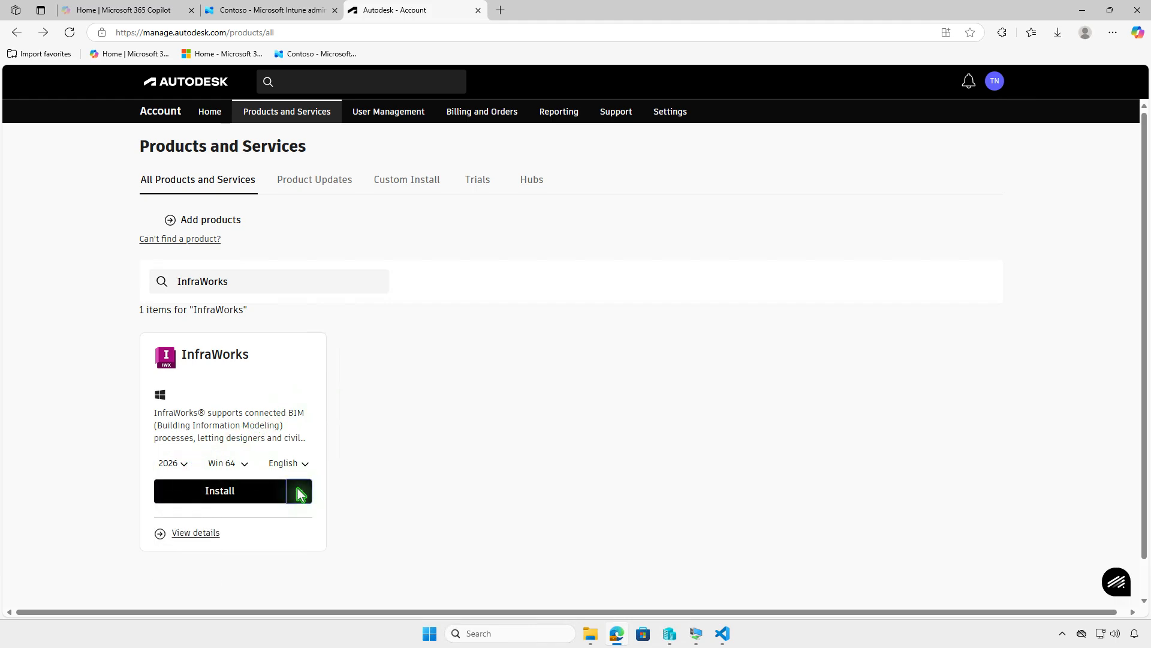
left_click(287, 523)
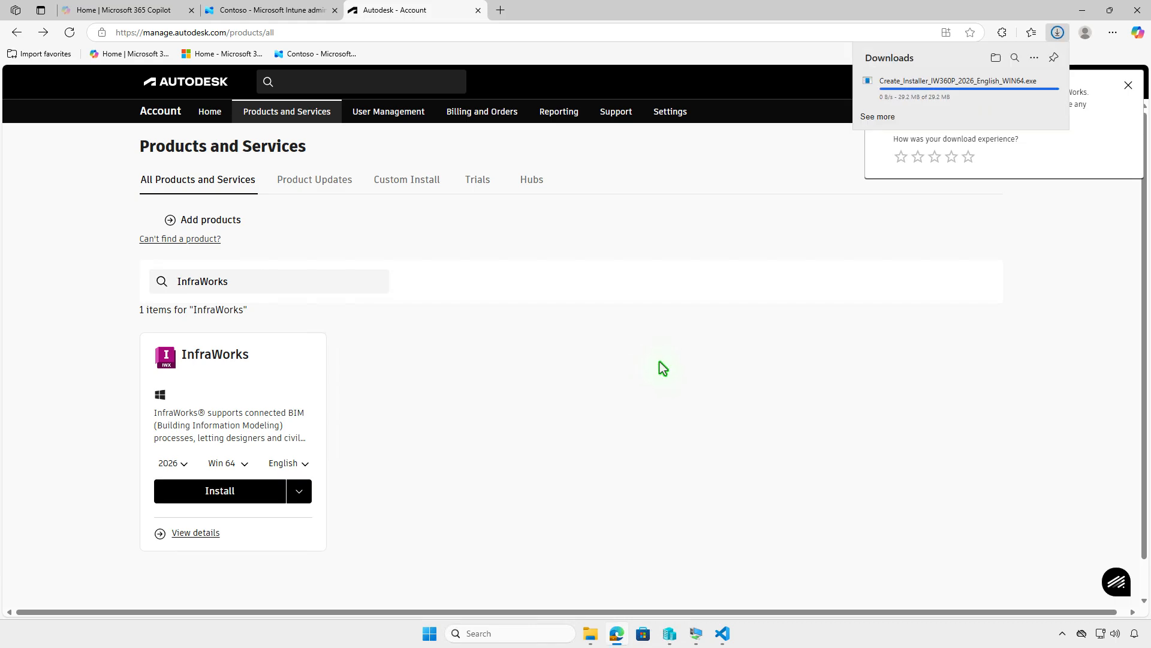
Go to the download location in File Explorer and run the InfraWorks 2026 Create_Installer application.
left_click(996, 58)
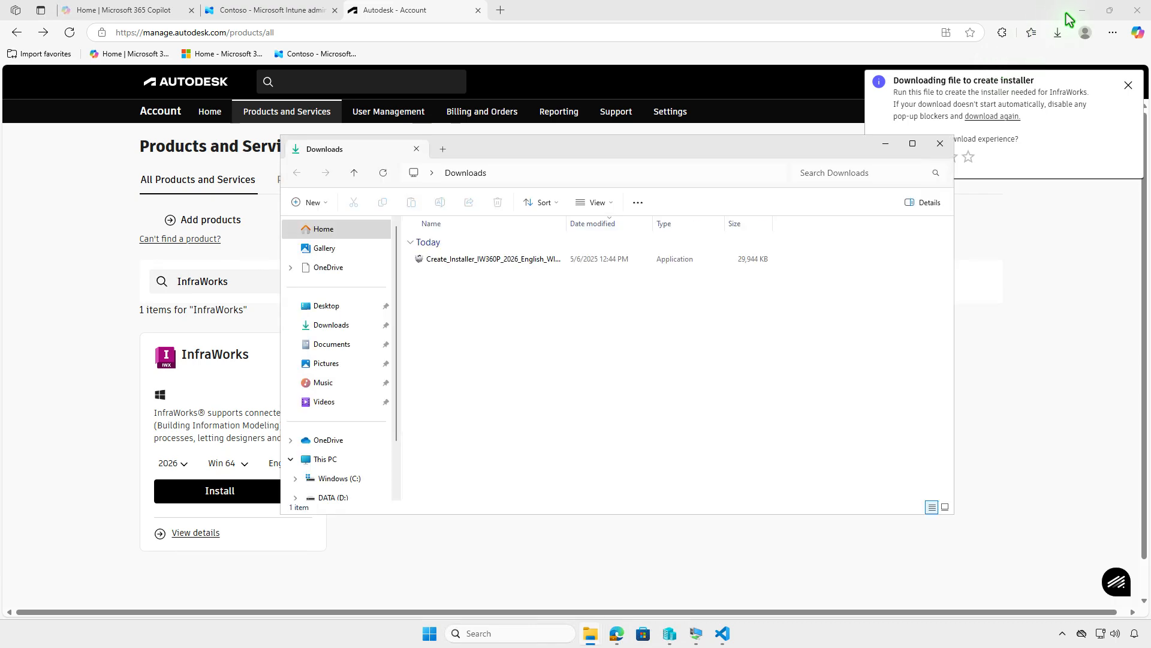
left_click(1082, 10)
left_click(617, 257)
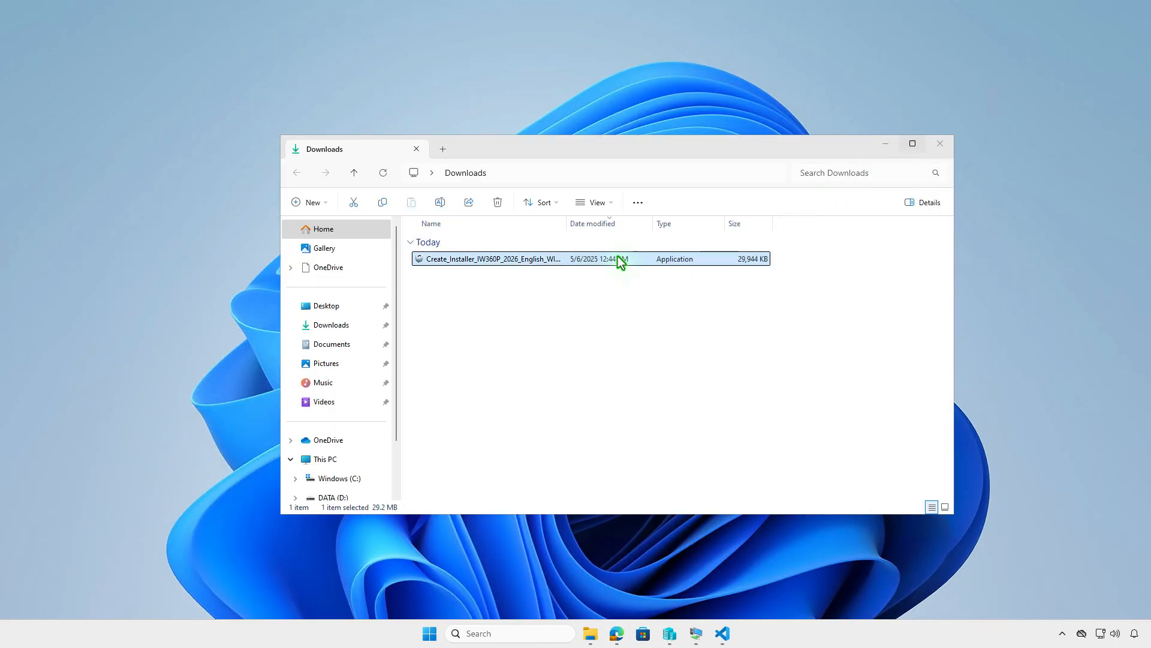
double_click(618, 257)
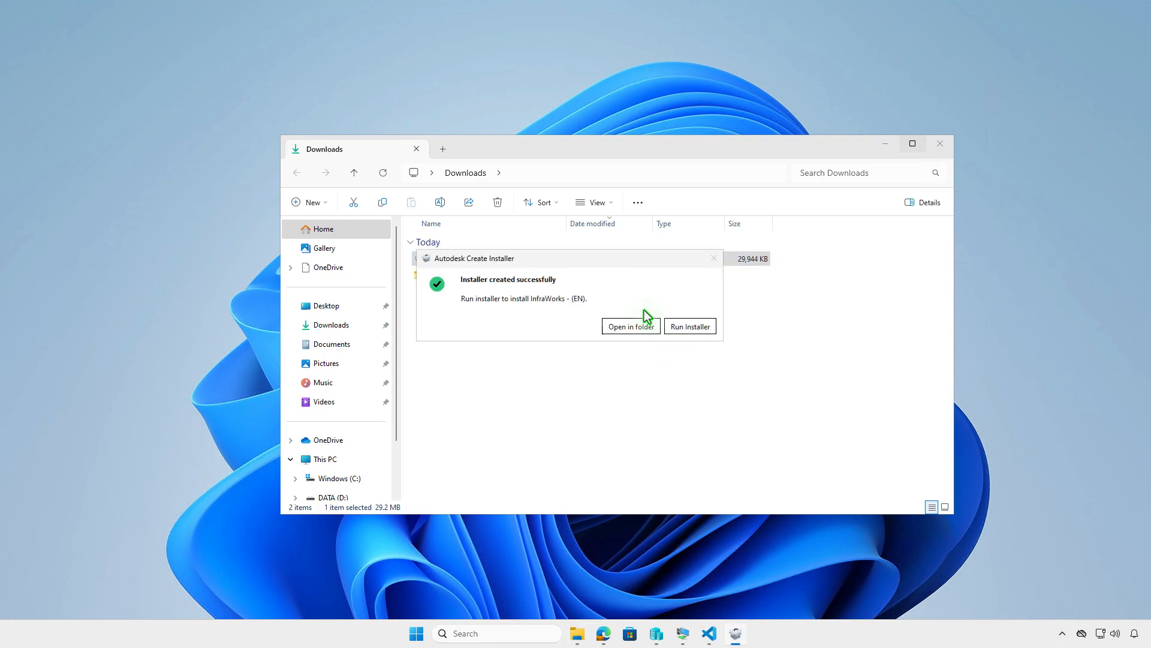
Show the created installer's folder, close that extra window, and browse from Downloads to Autodesk\InfraWorks - (EN).
left_click(642, 329)
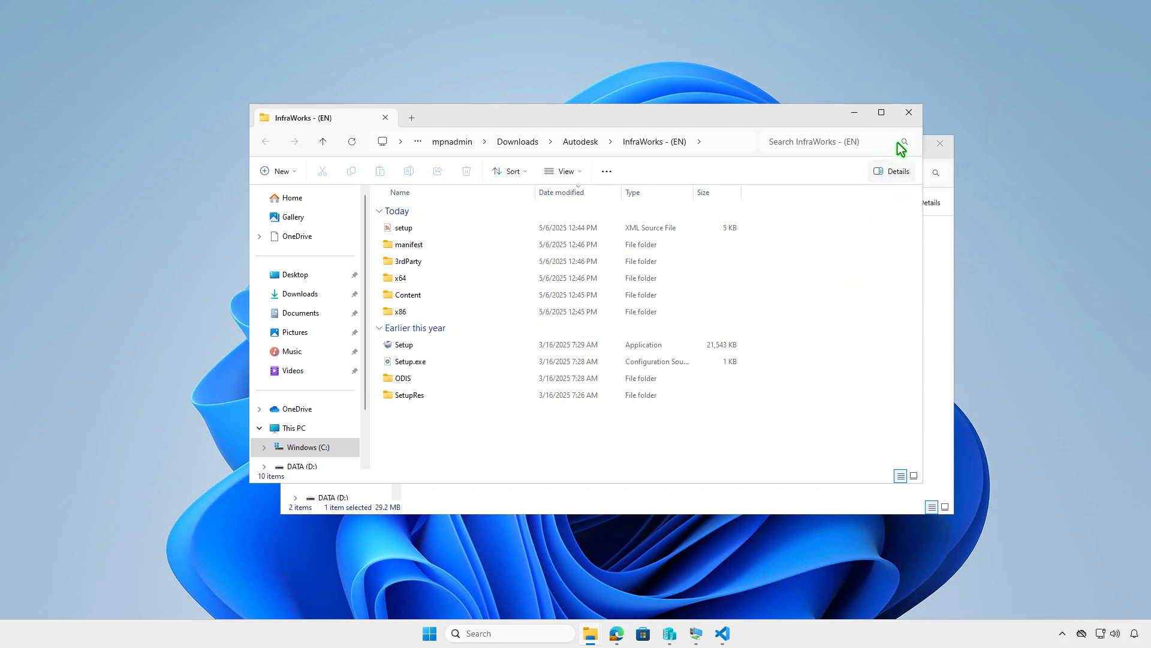
left_click(910, 114)
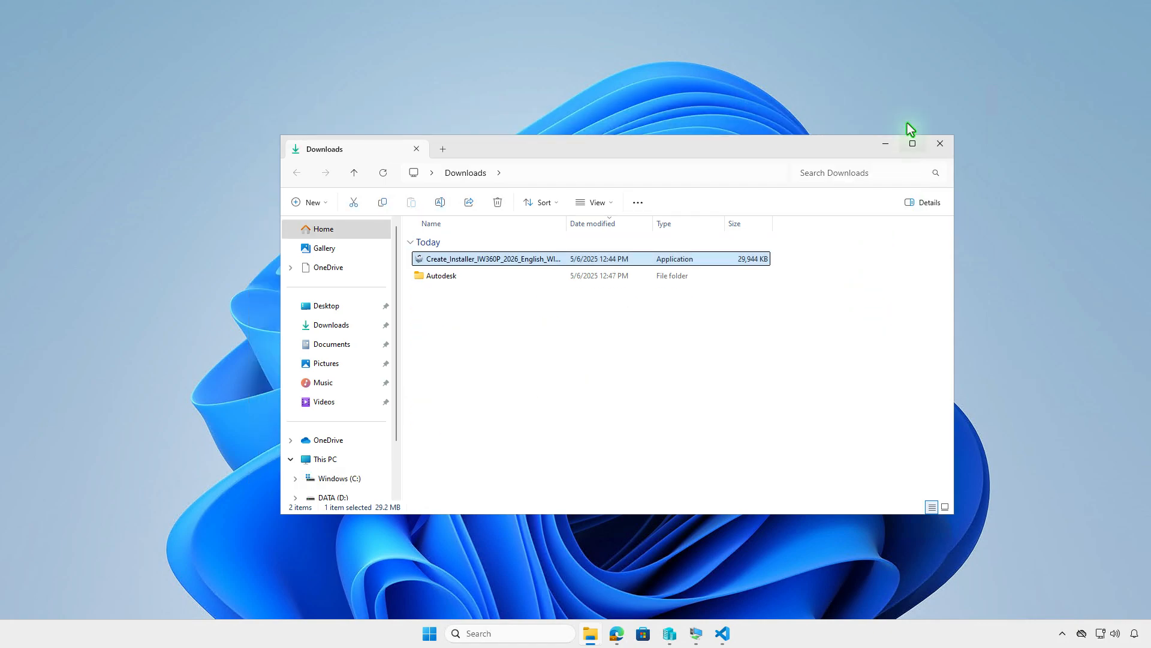
double_click(537, 276)
double_click(517, 263)
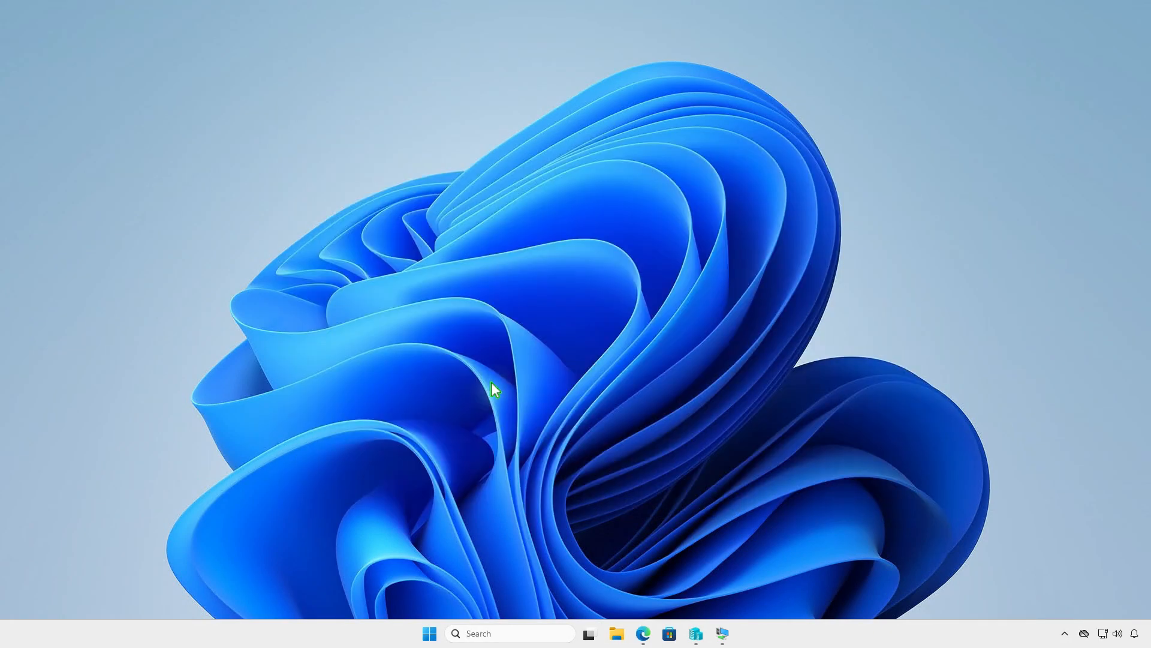
Create a folder named Intune on the DATA (D:) drive in File Explorer.
left_click(617, 633)
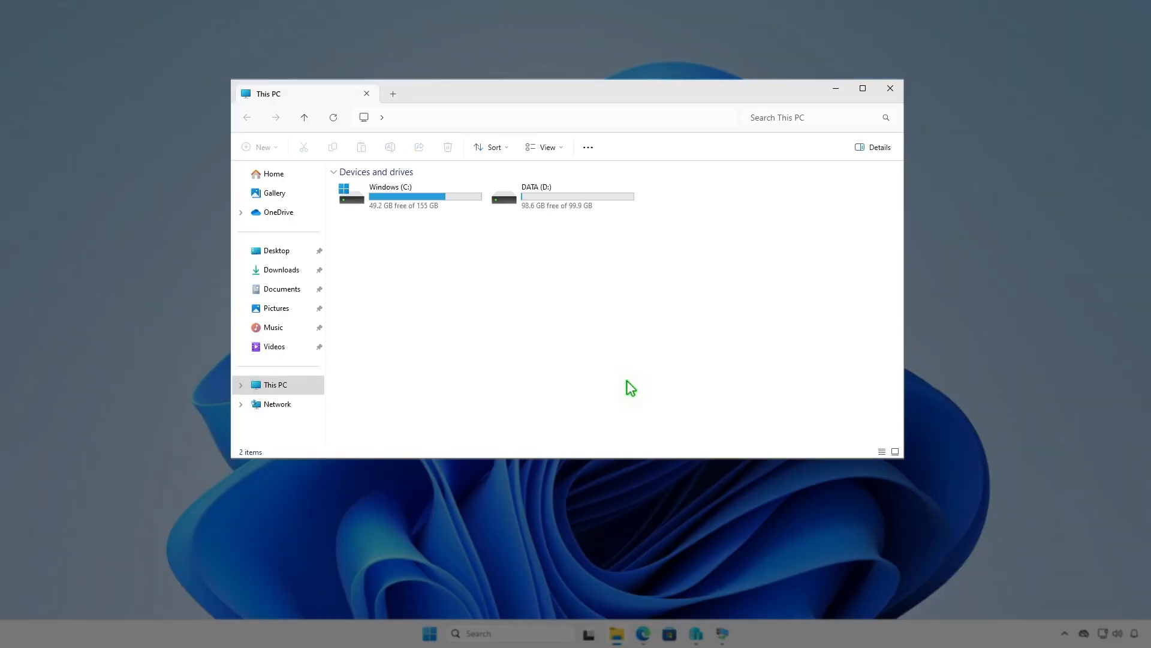
double_click(599, 199)
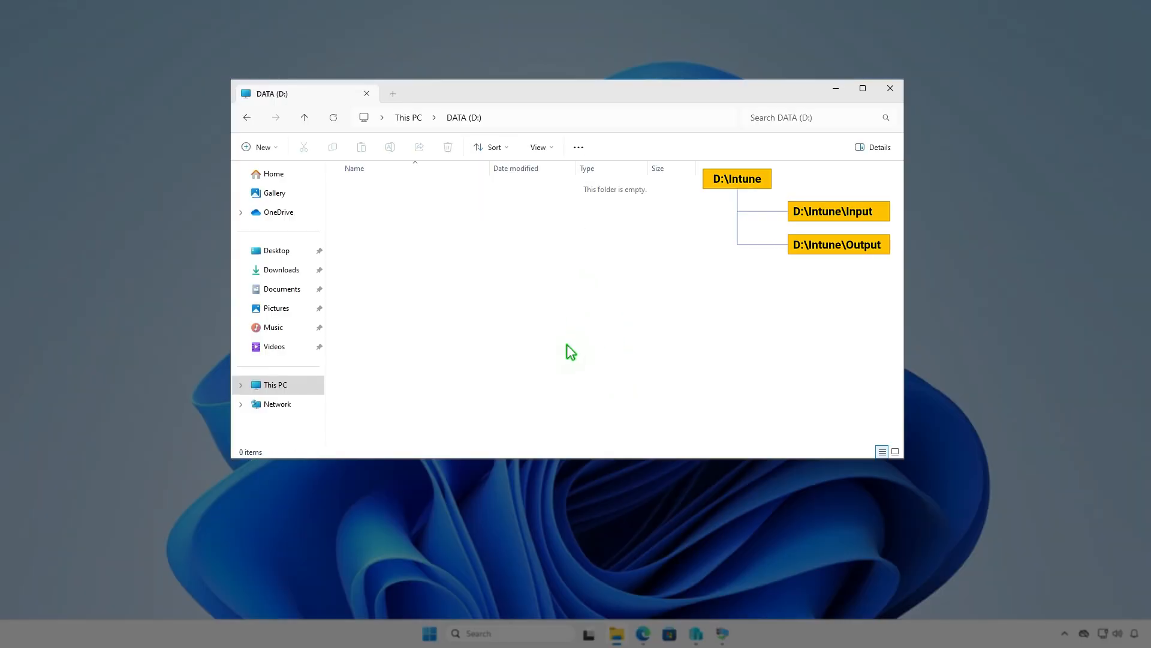
left_click(272, 147)
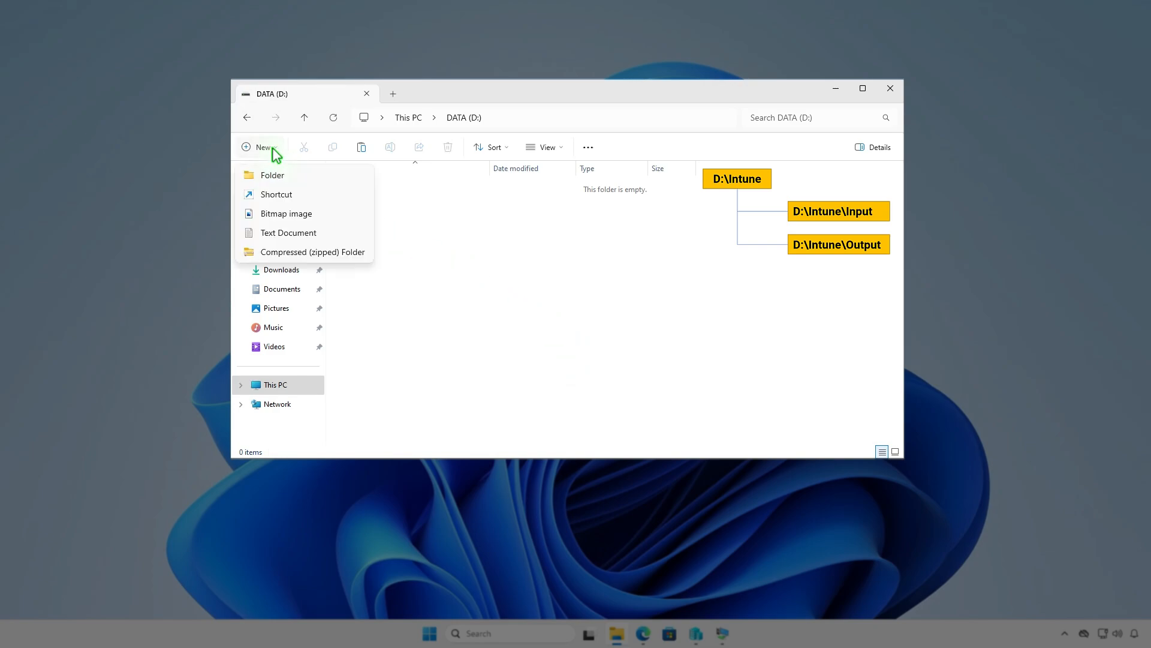
left_click(302, 173)
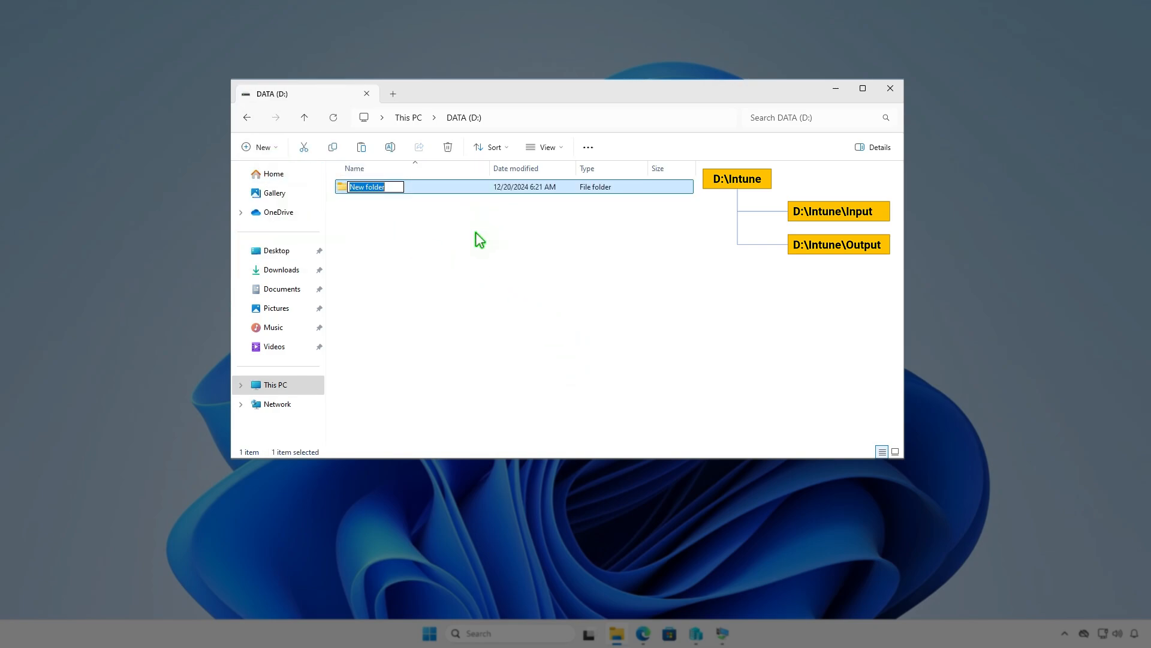
type("Intune")
key("Return")
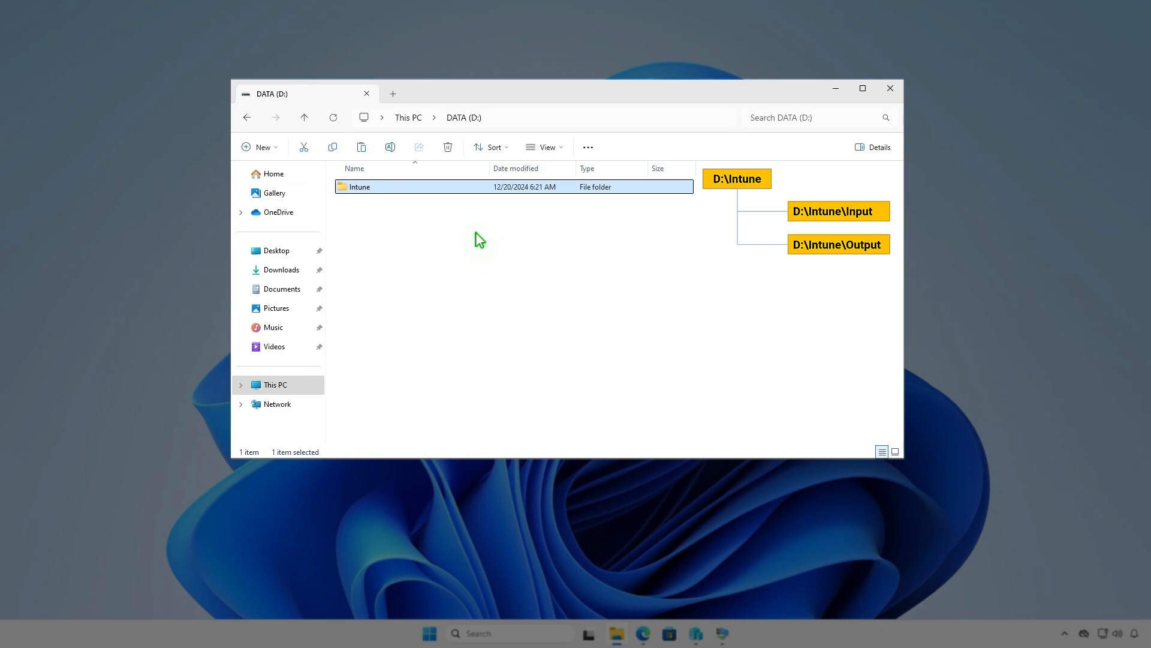
Create two subfolders named Input and Output inside D:\Intune.
key("Return")
right_click(476, 232)
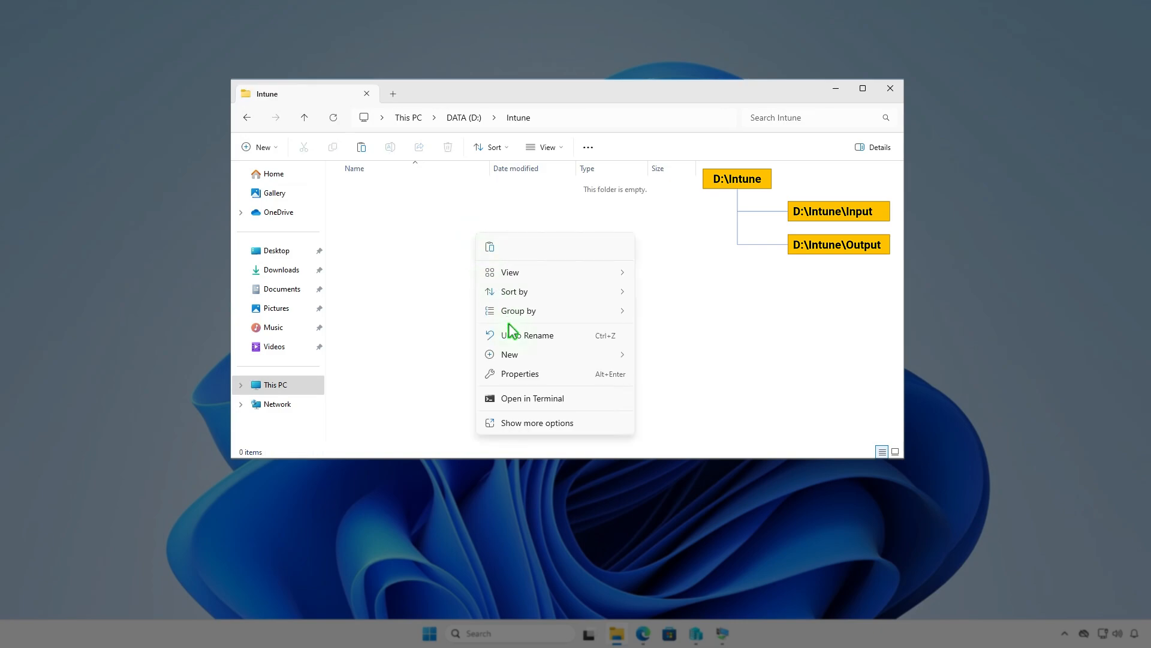
mouse_move(517, 355)
left_click(669, 359)
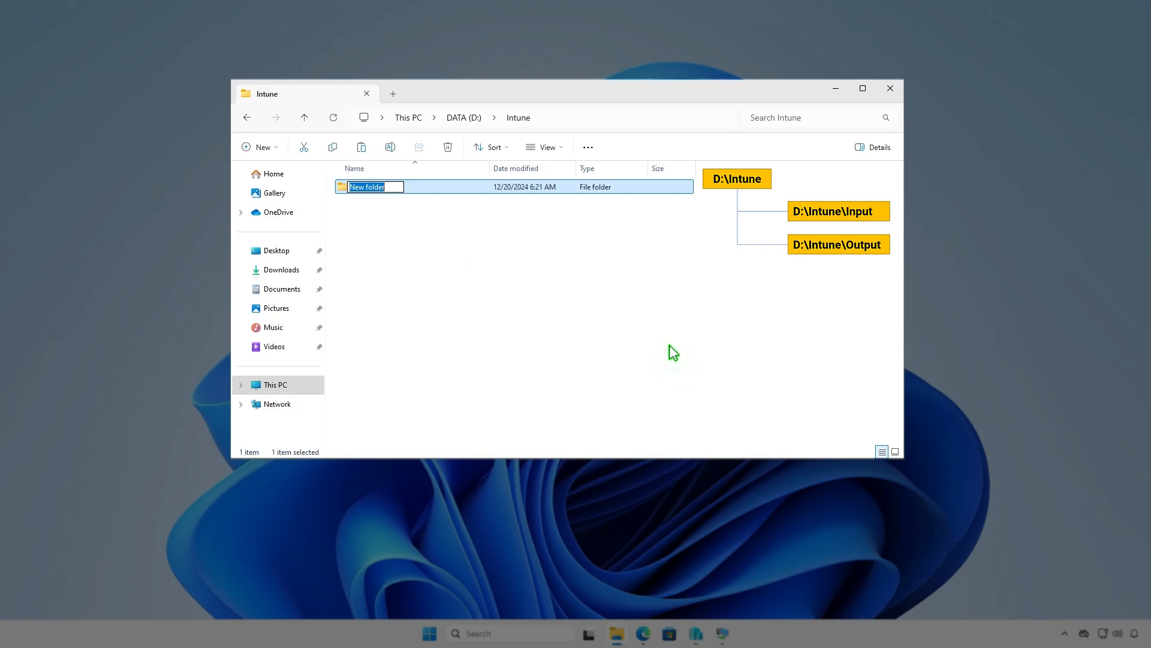
type("Input")
key("Return")
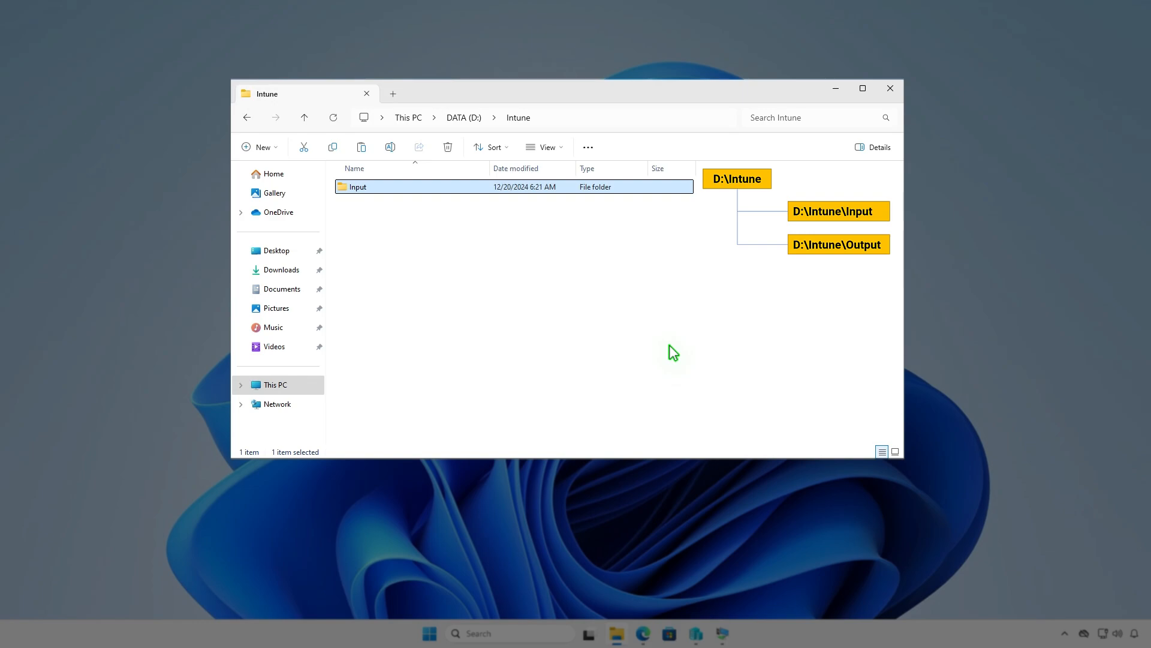
key("ctrl+shift+n")
type("Output")
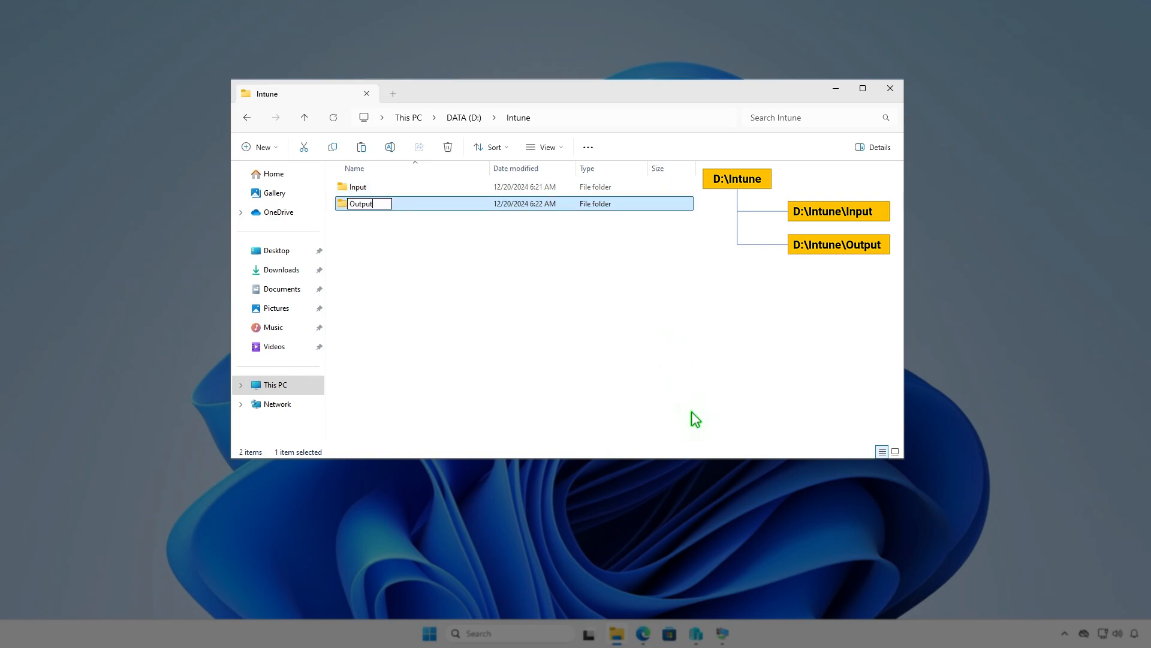
left_click(625, 322)
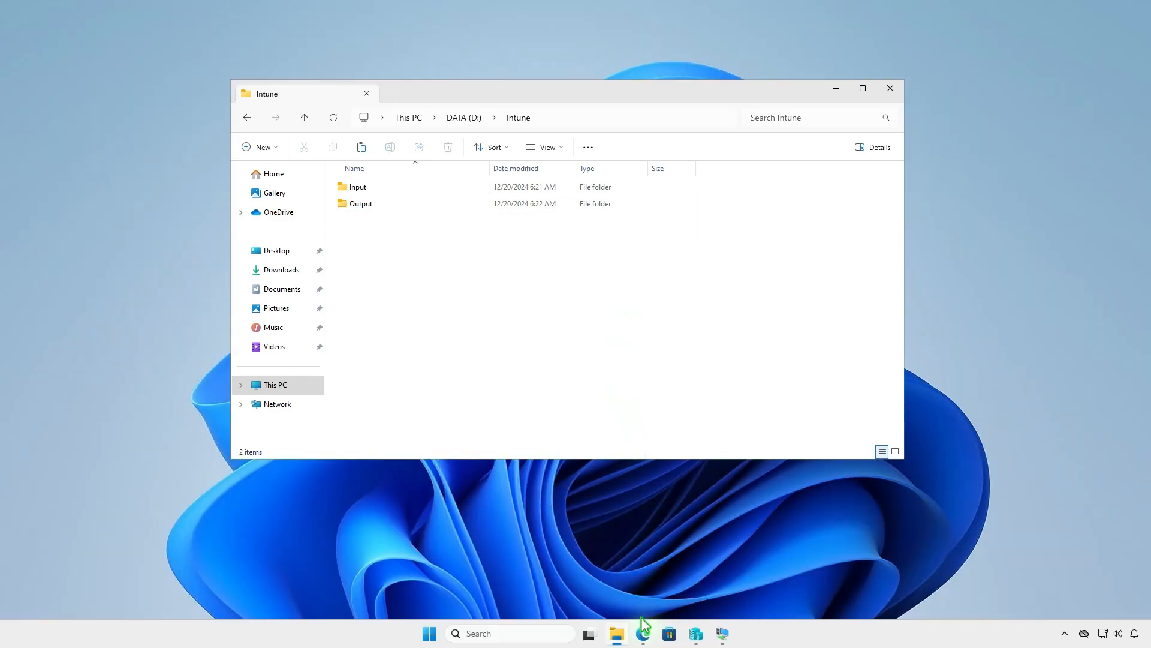
Switch to Edge and download the source code zip of the latest Microsoft Win32 Content Prep Tool release from GitHub.
left_click(643, 633)
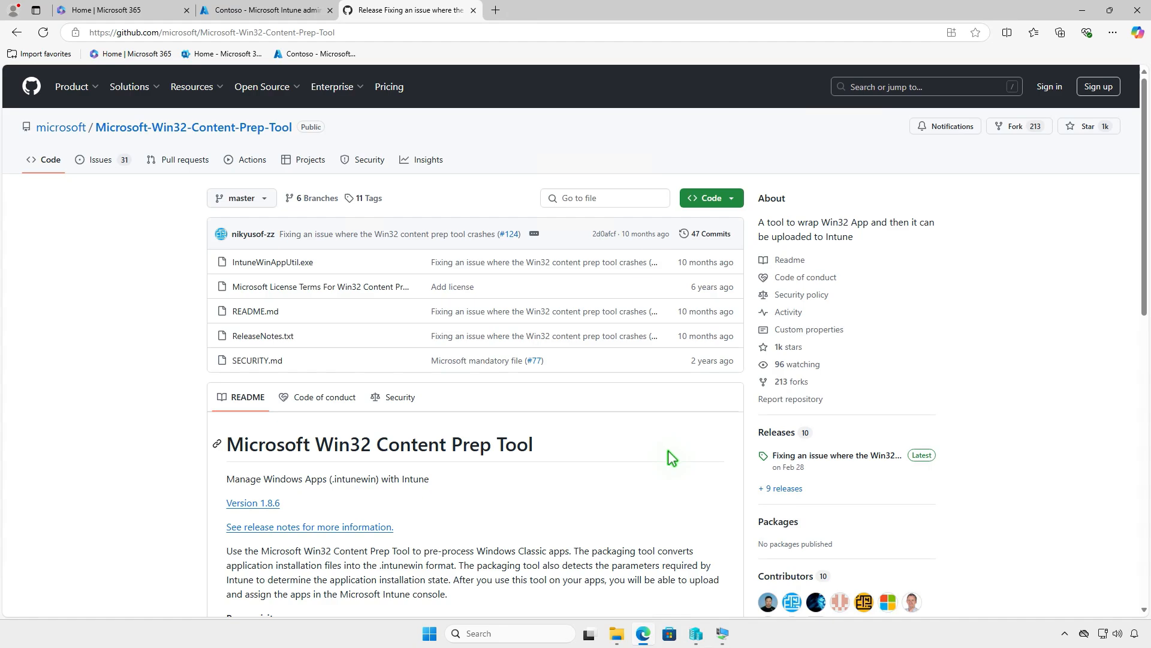
left_click(866, 456)
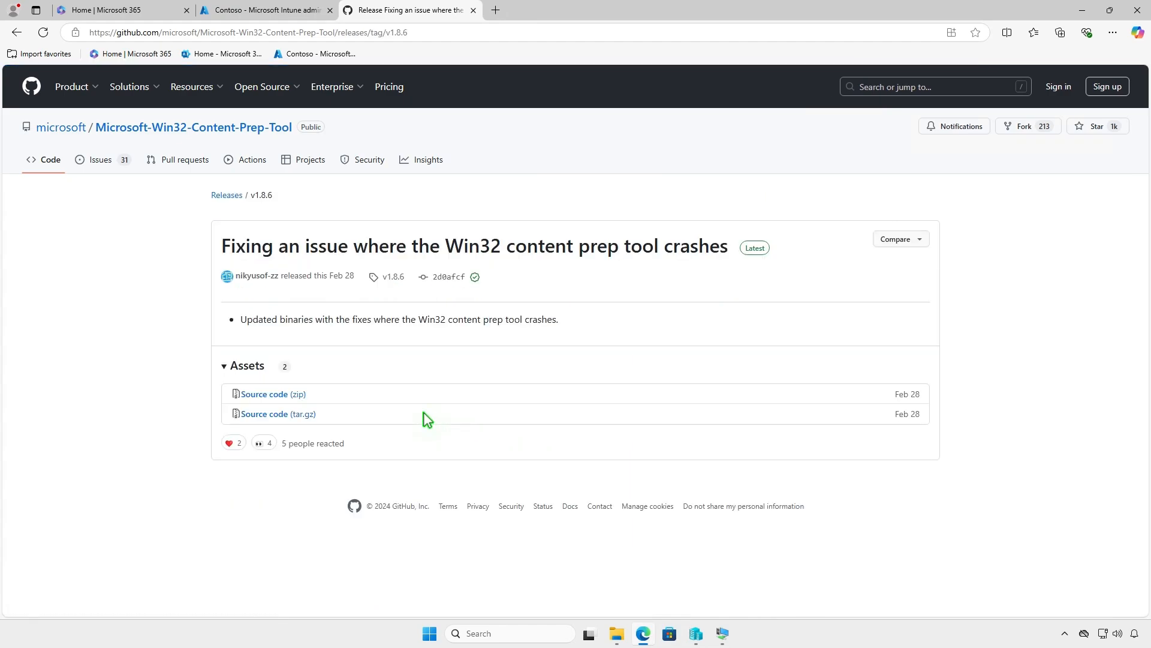
left_click(316, 394)
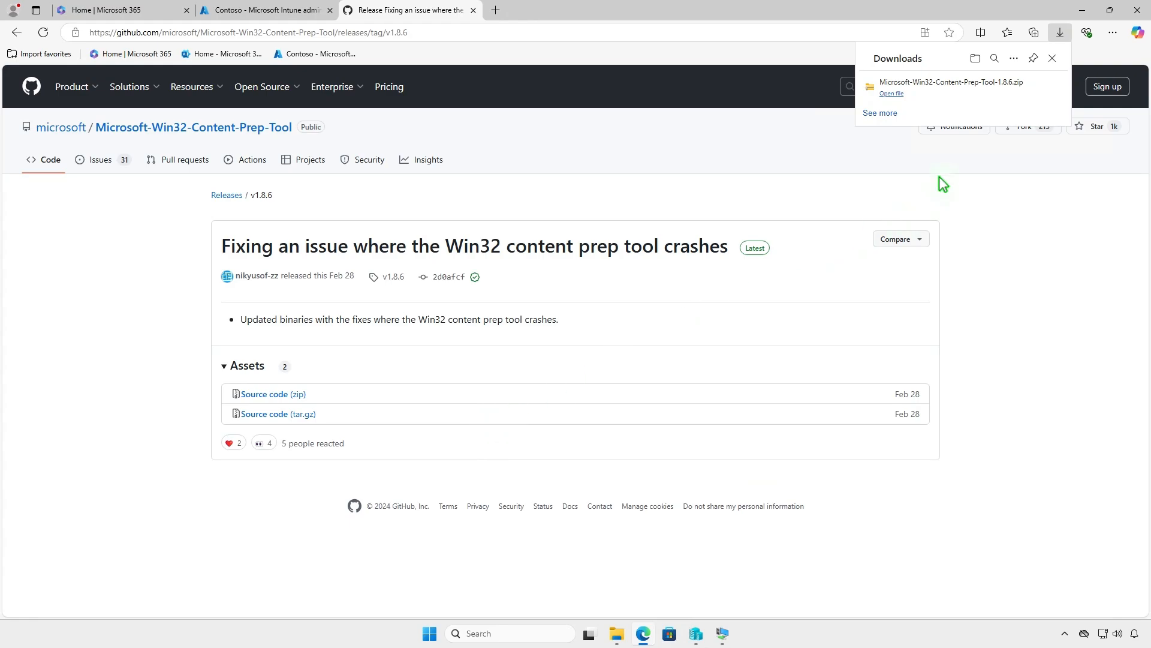
Locate the downloaded Microsoft-Win32-Content-Prep-Tool-1.8.6 archive in File Explorer and extract it to the suggested folder.
left_click(1017, 89)
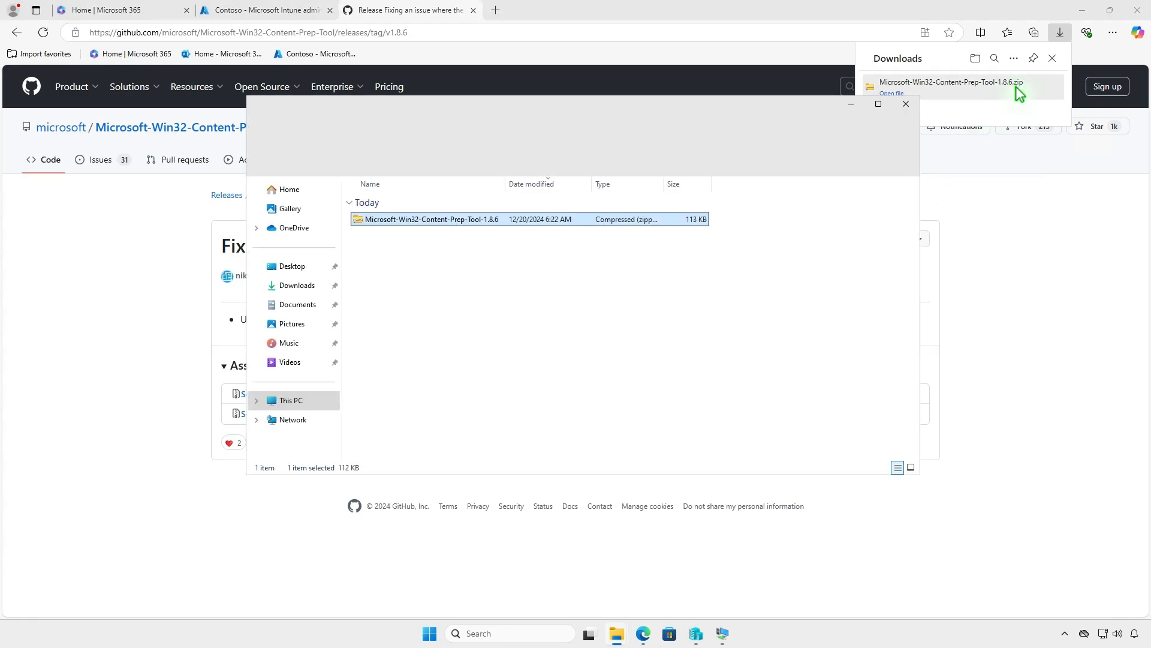
left_click(1082, 10)
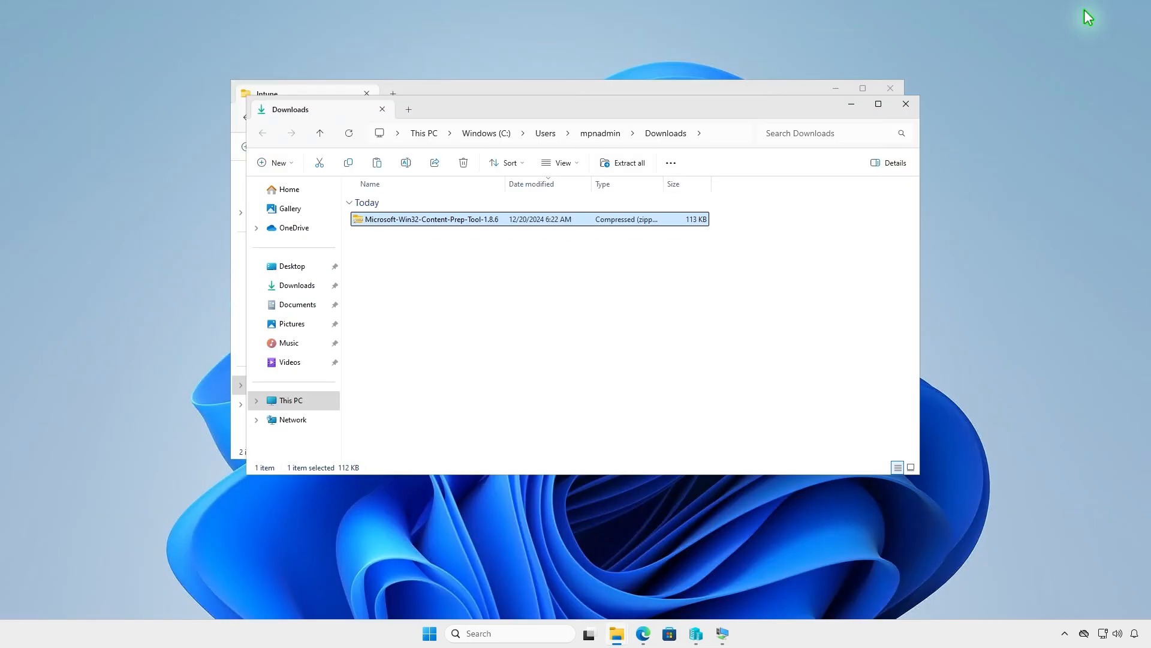
left_click(628, 165)
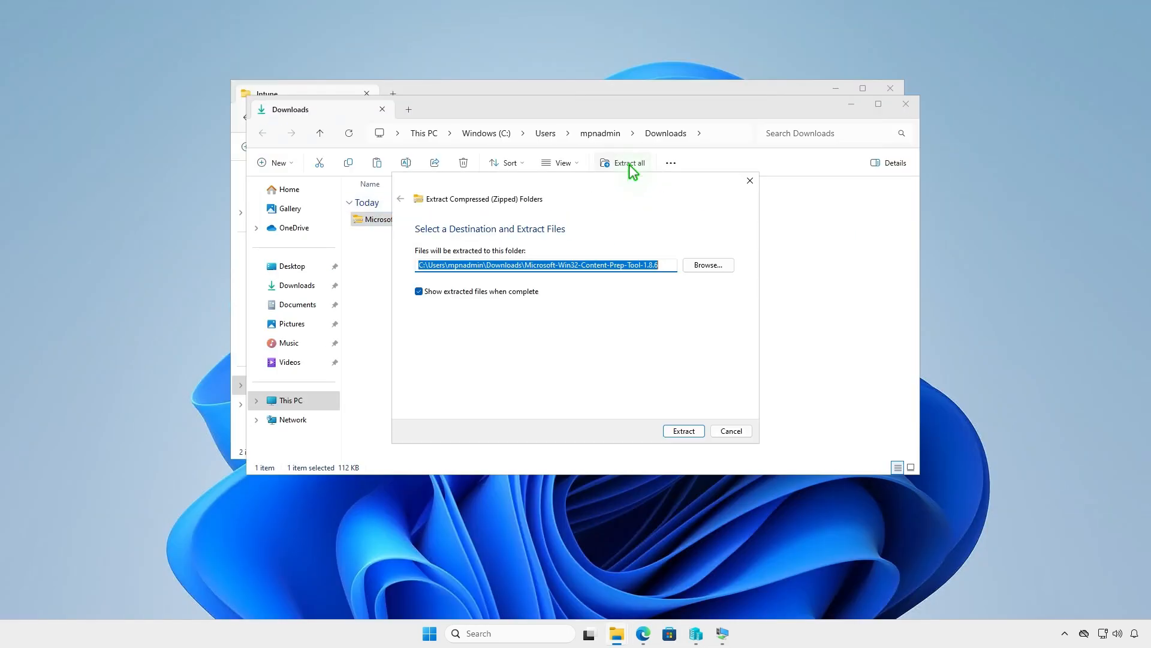
left_click(683, 430)
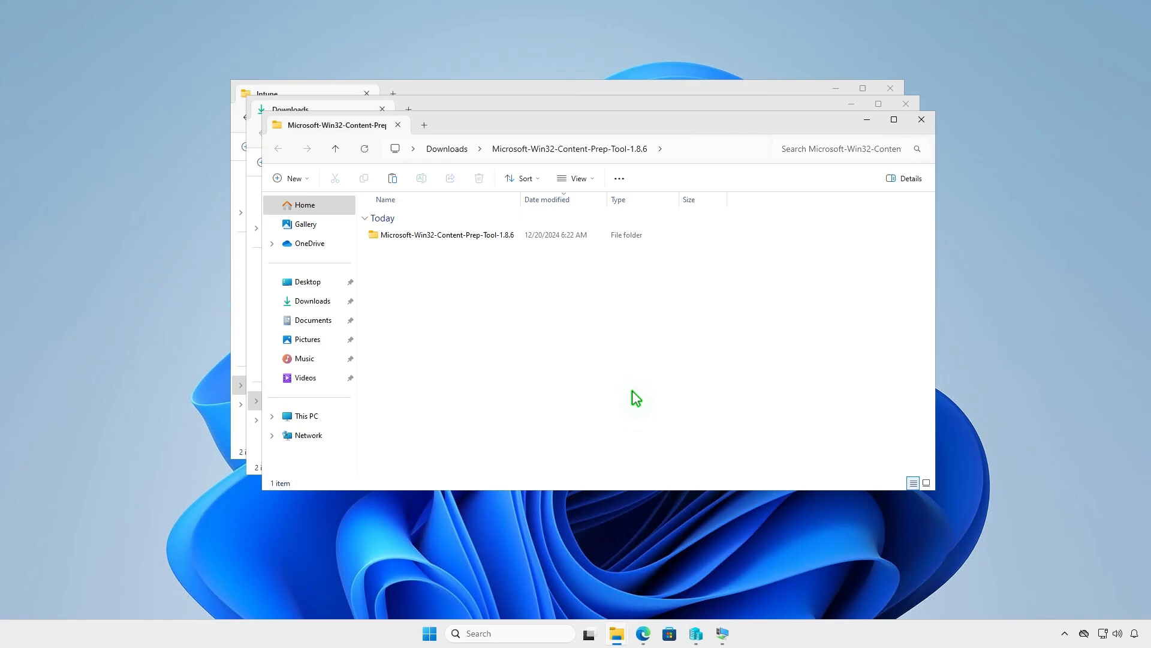
Copy IntuneWinAppUtil from the extracted Content Prep Tool folder into D:\Intune, closing the extra folder windows.
left_click(514, 237)
double_click(513, 236)
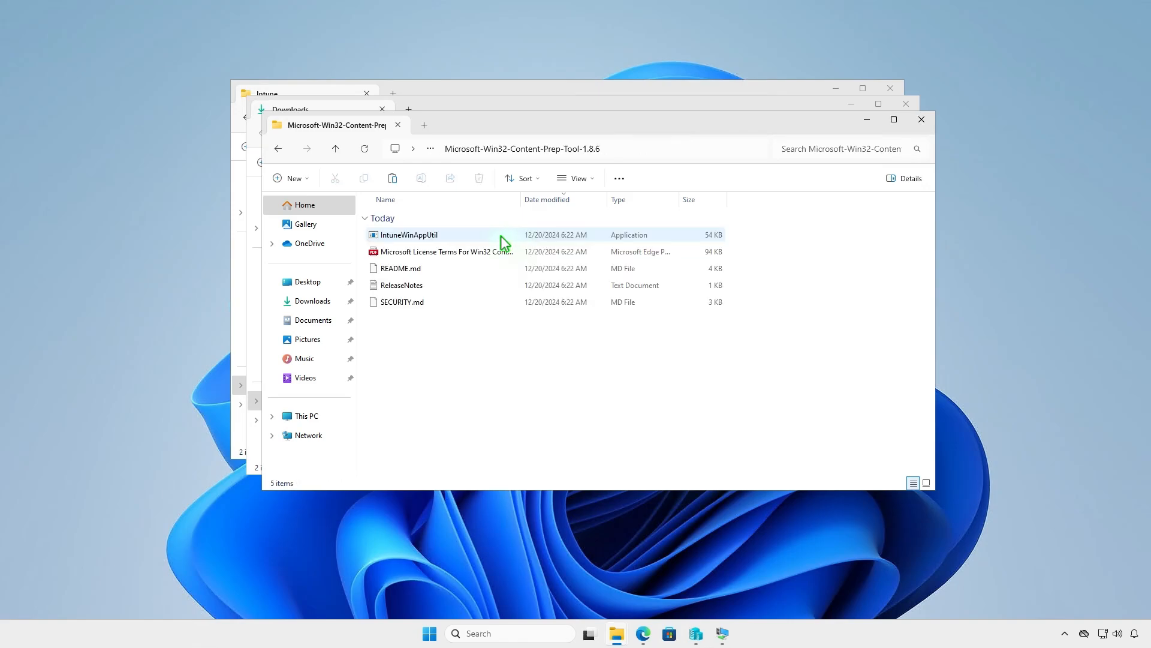
left_click(460, 234)
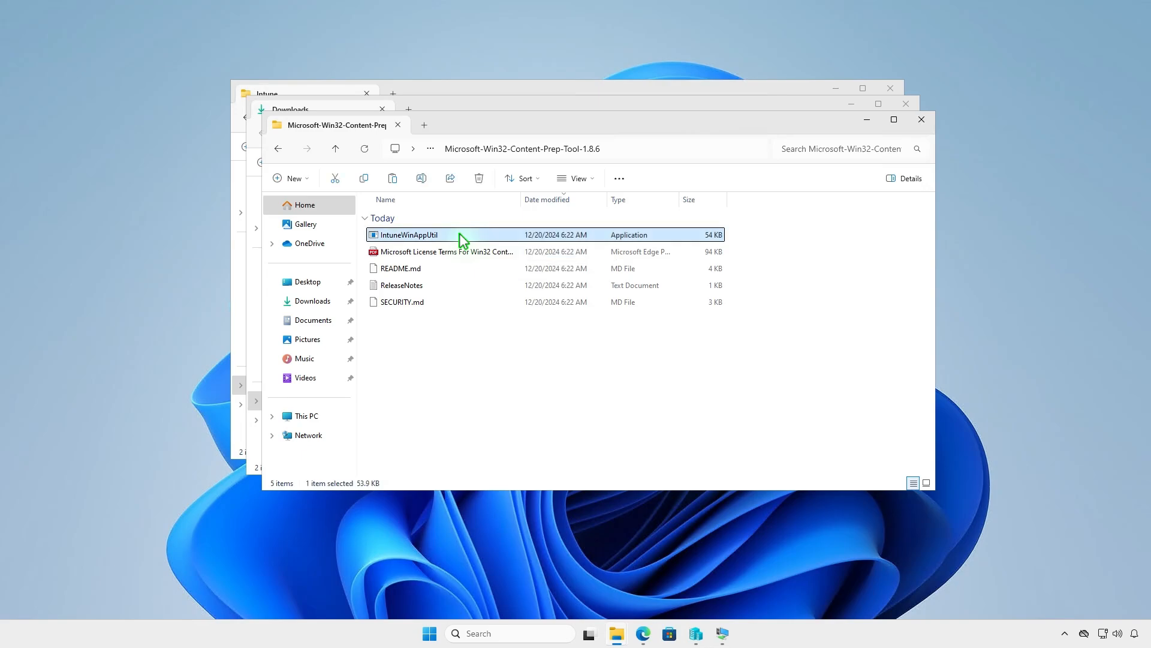
right_click(459, 234)
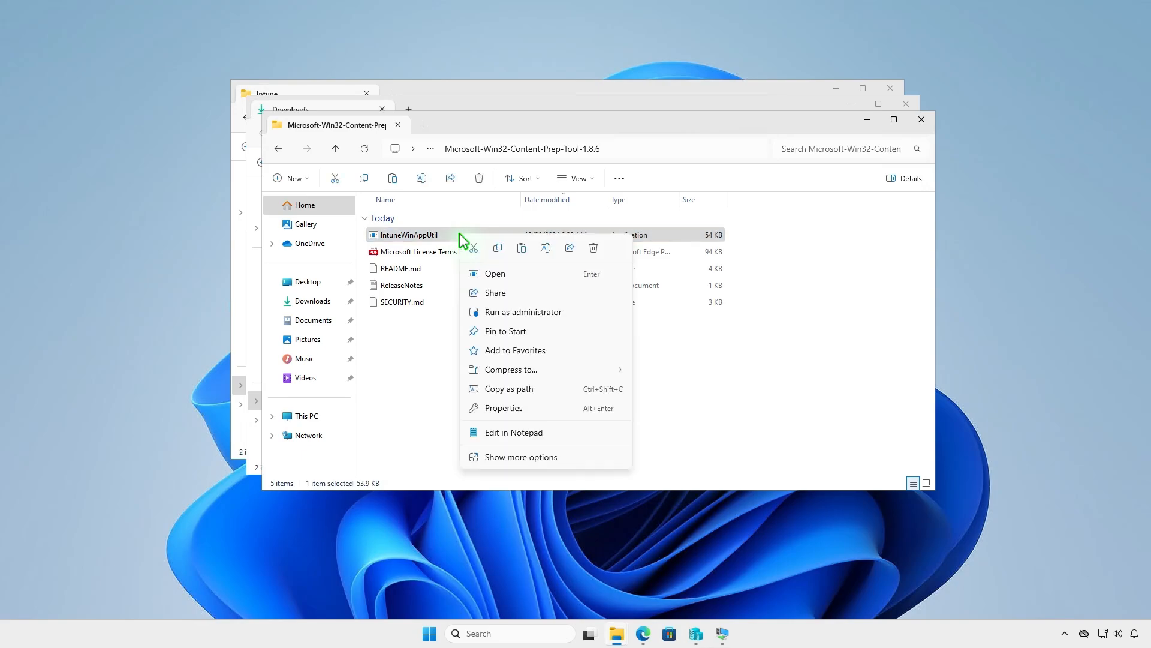
left_click(497, 248)
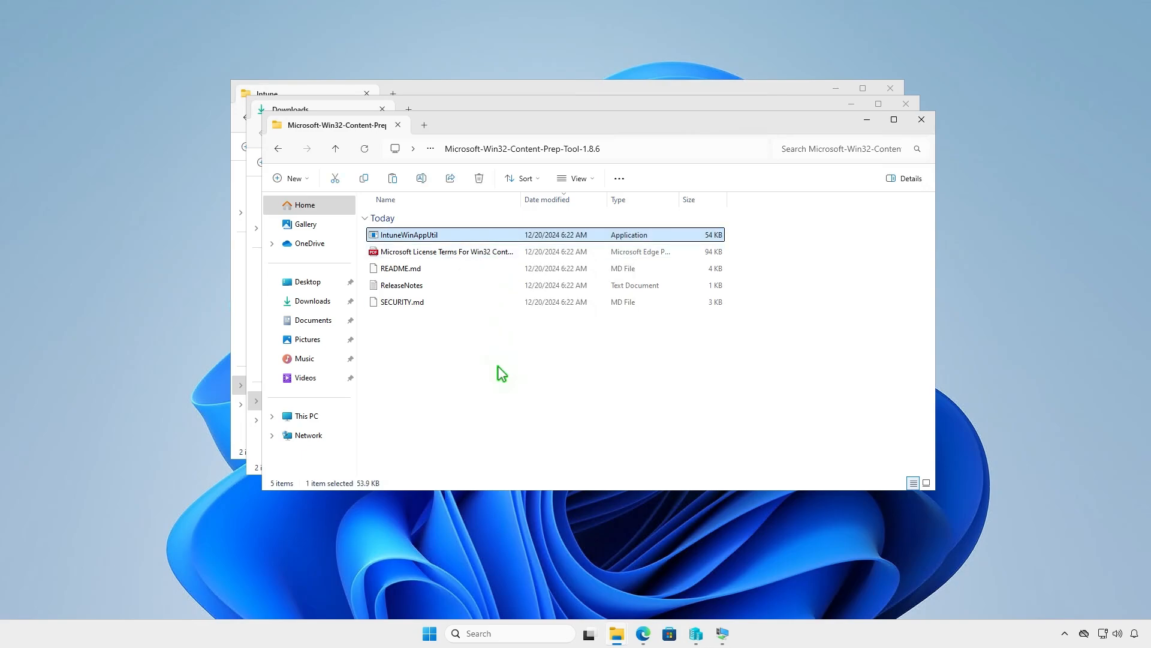
left_click(922, 119)
left_click(907, 106)
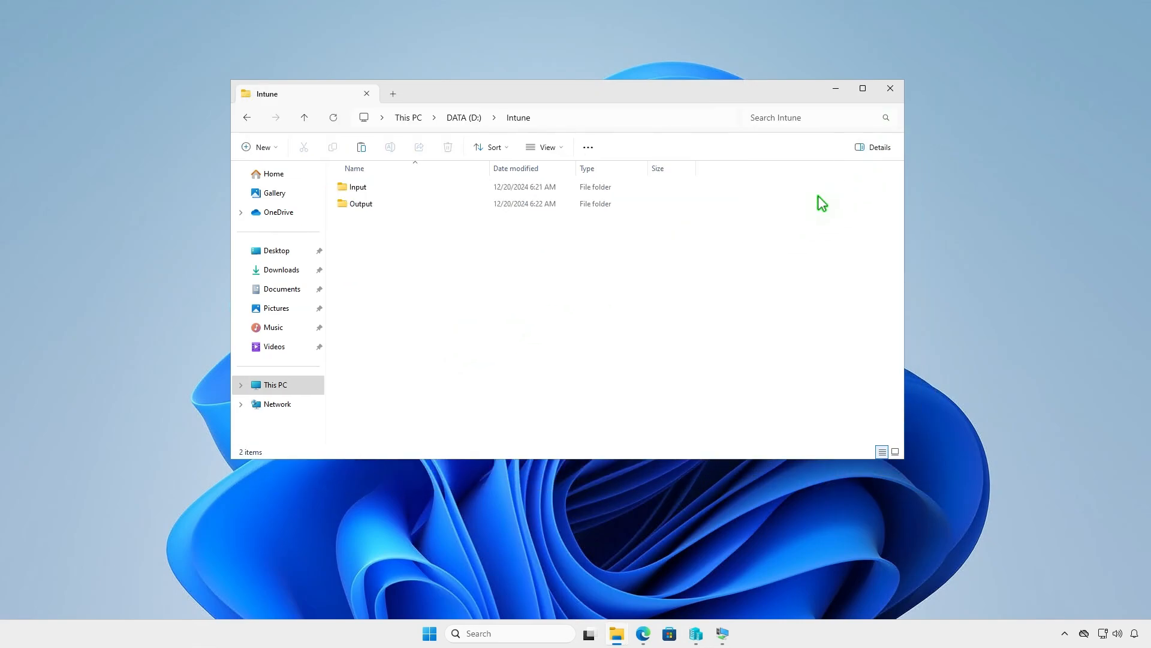
right_click(412, 259)
left_click(427, 272)
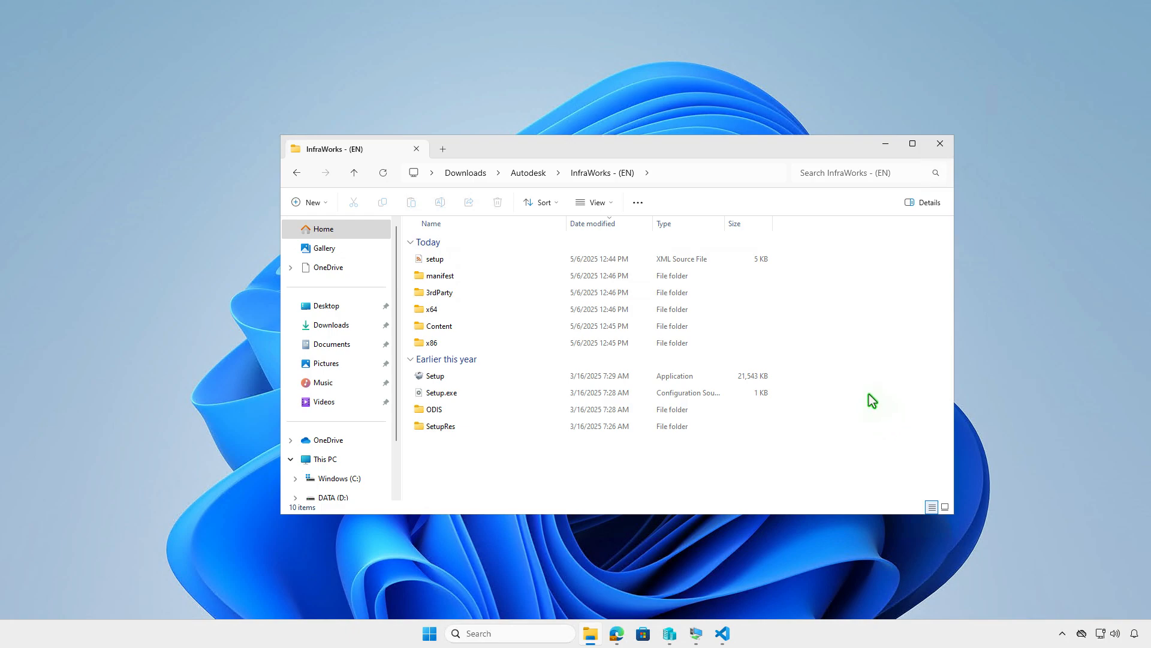
Copy all files and folders in the InfraWorks - (EN) installer folder to the clipboard.
left_click(639, 203)
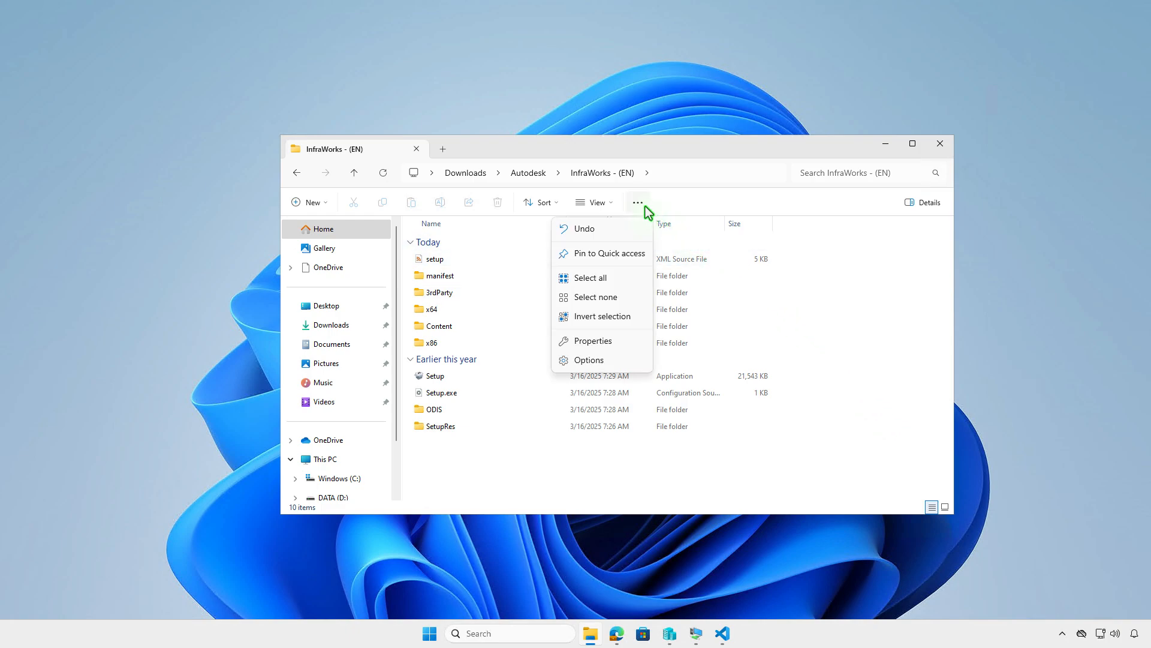
left_click(632, 280)
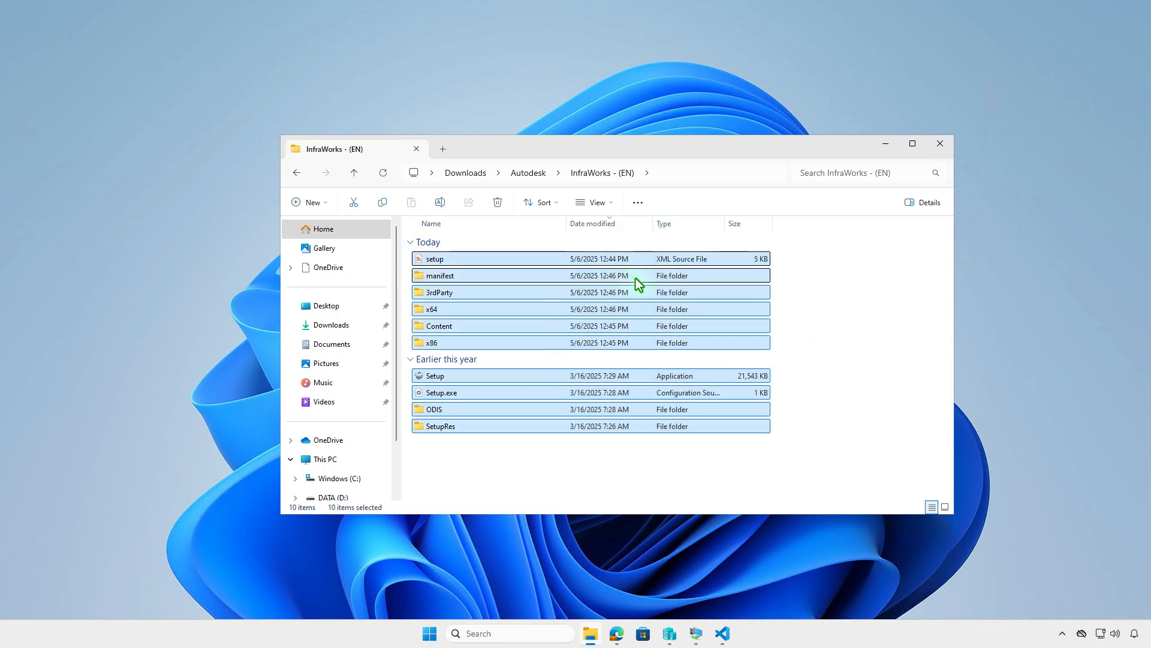
right_click(636, 278)
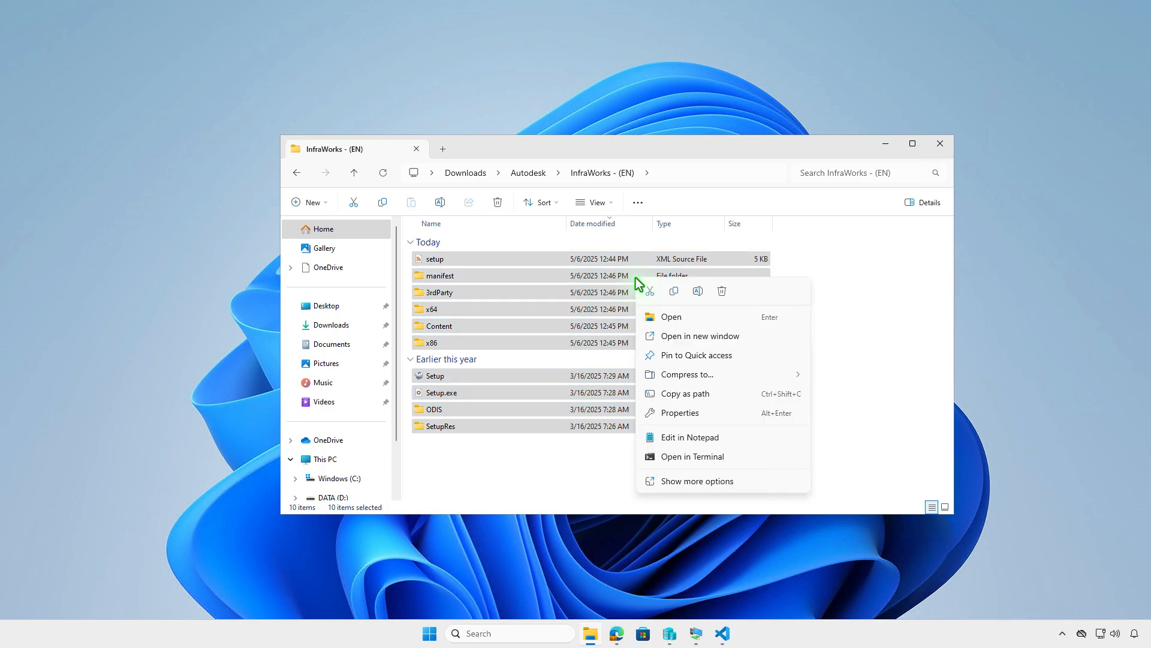
left_click(667, 293)
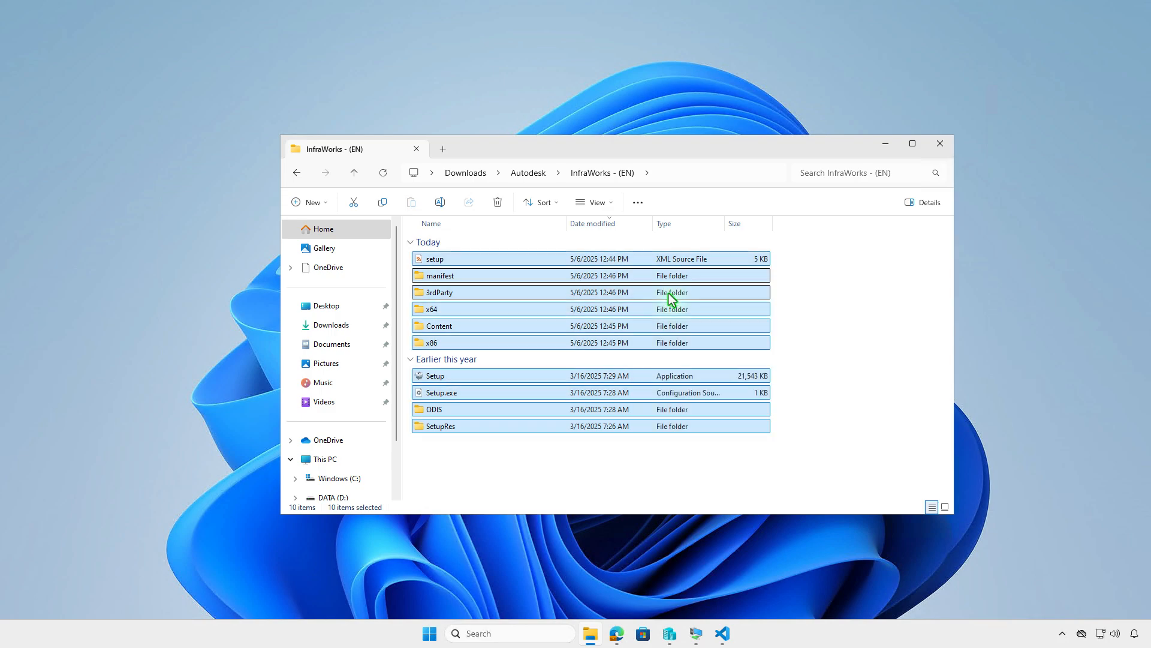
Paste the copied installer files into D:\Intune\Input using a new File Explorer tab, then return to D:\Intune and minimize the window.
left_click(451, 153)
left_click(626, 258)
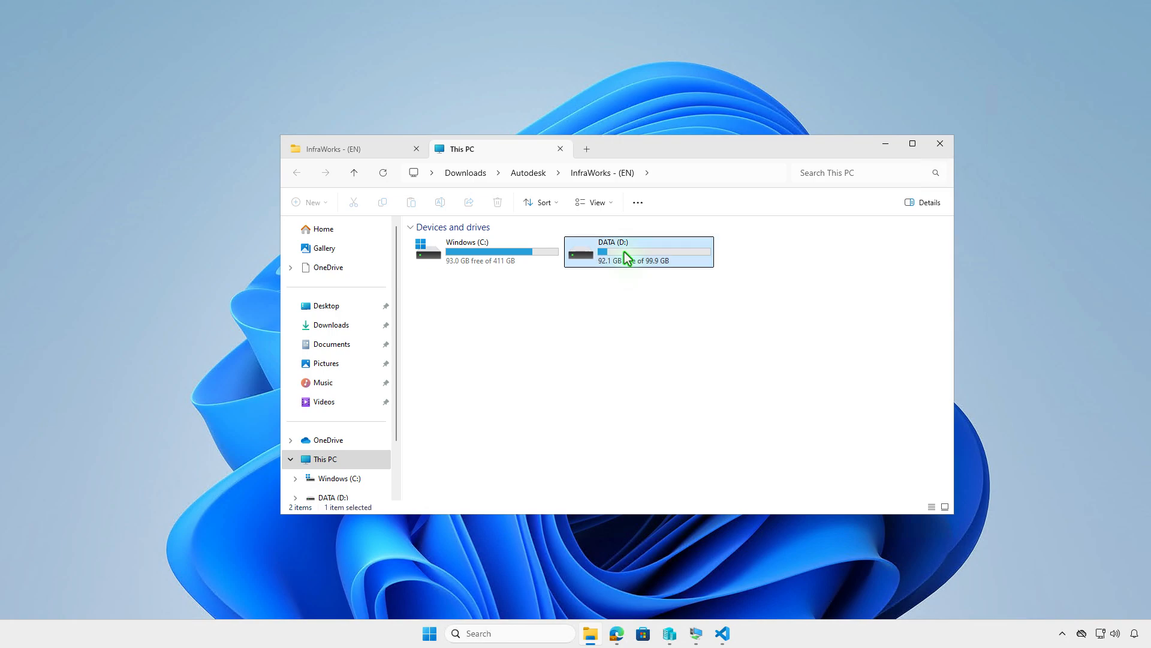
double_click(626, 258)
double_click(570, 246)
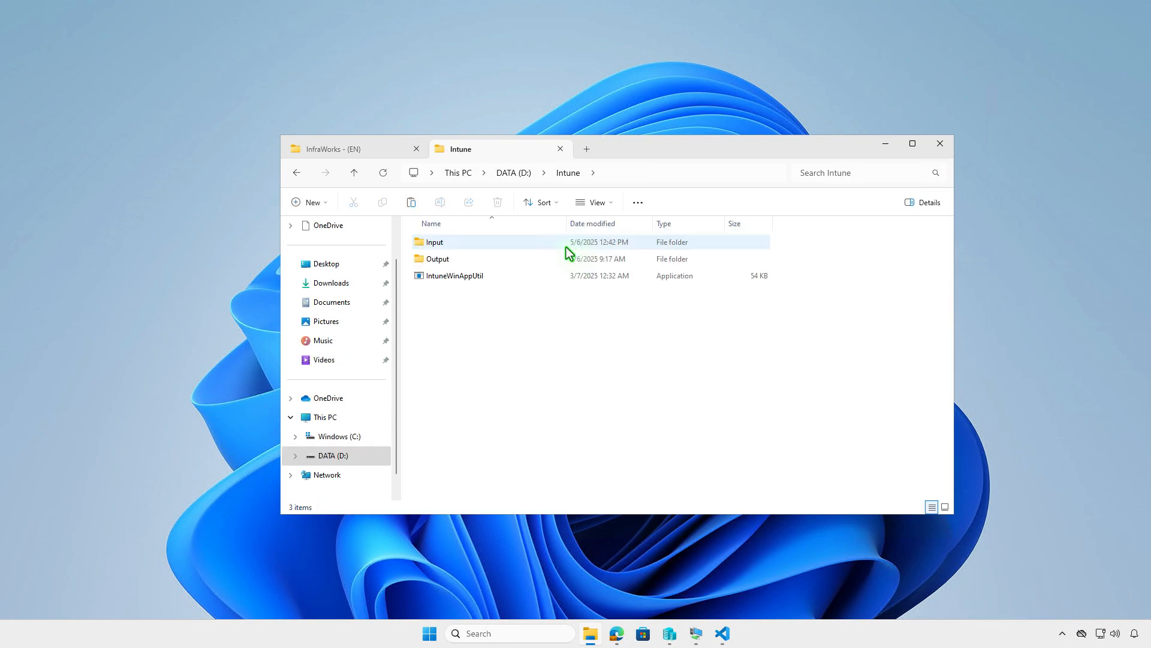
double_click(567, 251)
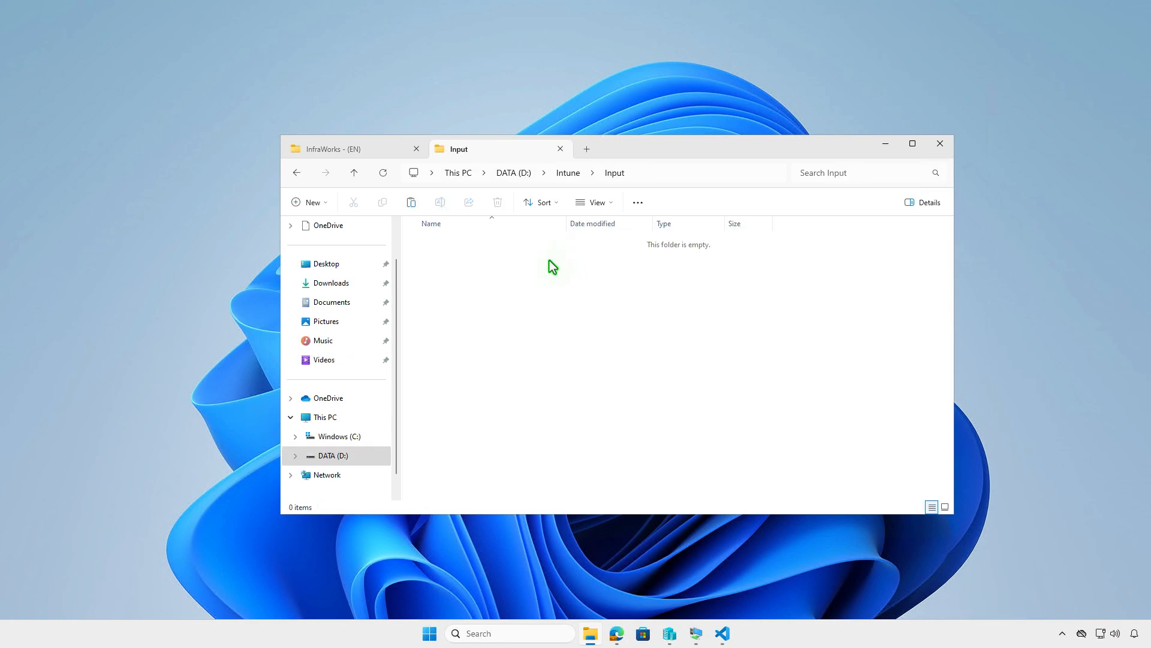
right_click(549, 260)
key("Escape")
key("ctrl+v")
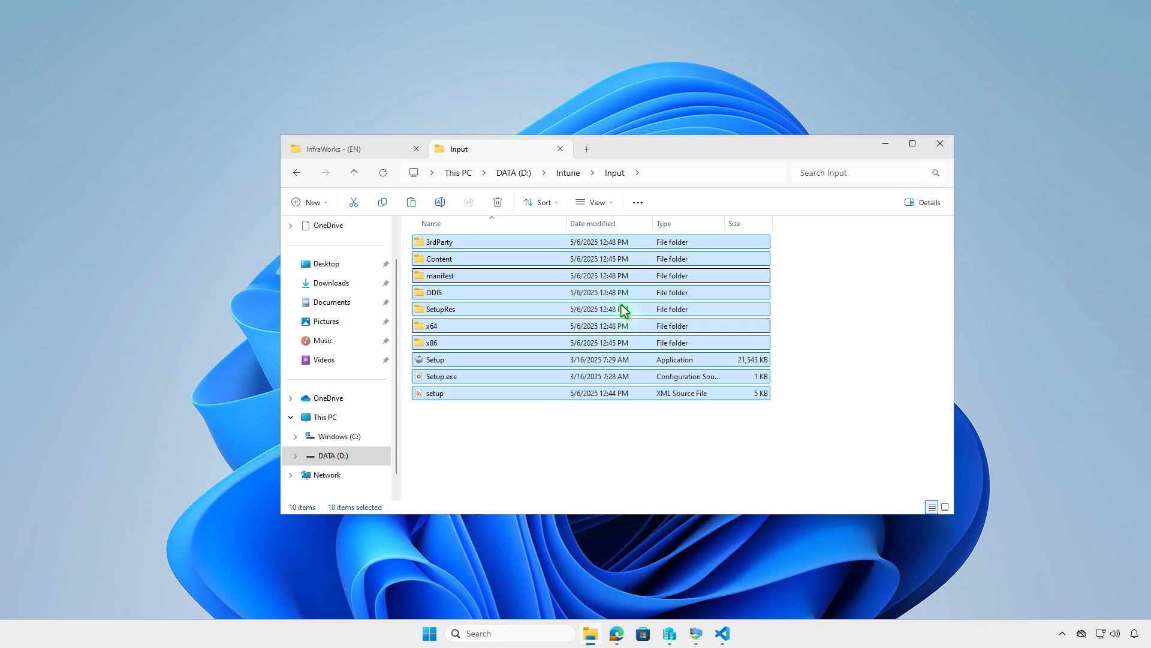
left_click(573, 178)
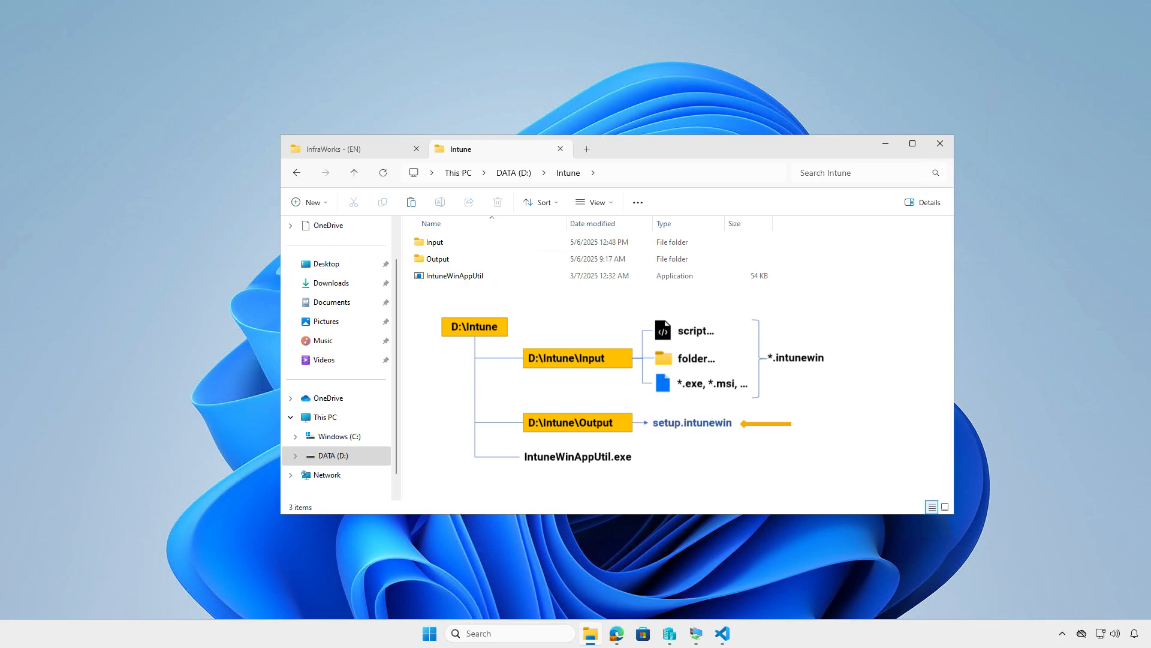
left_click(883, 150)
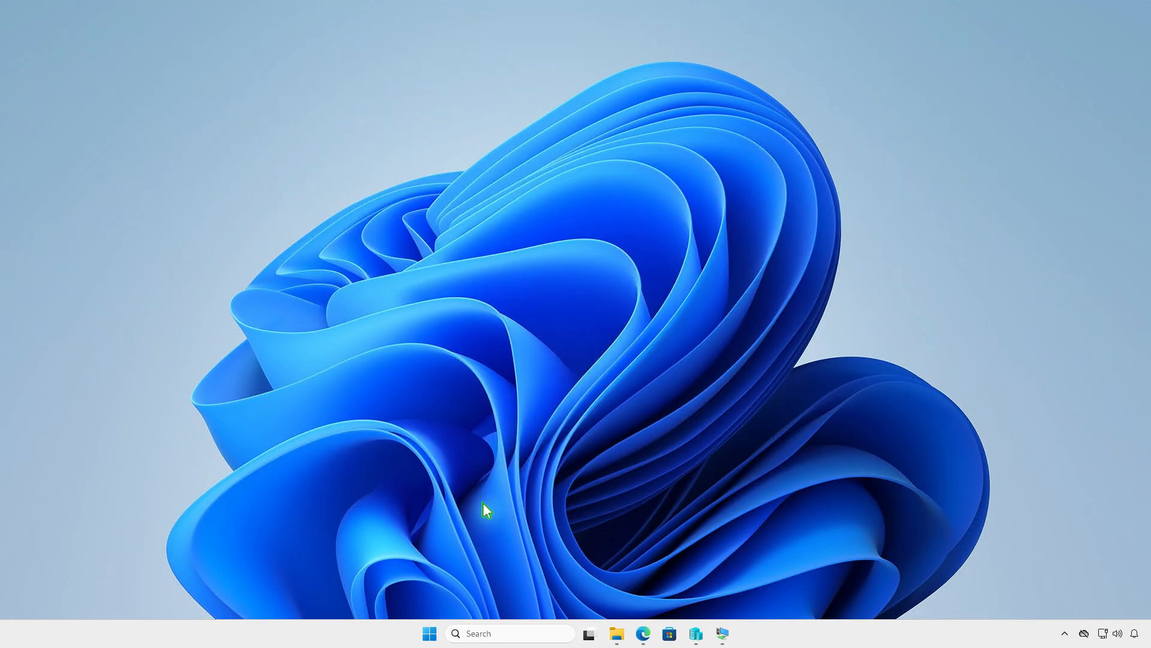
Switch to an administrator Terminal session and change the working directory to D:\Intune.
right_click(432, 626)
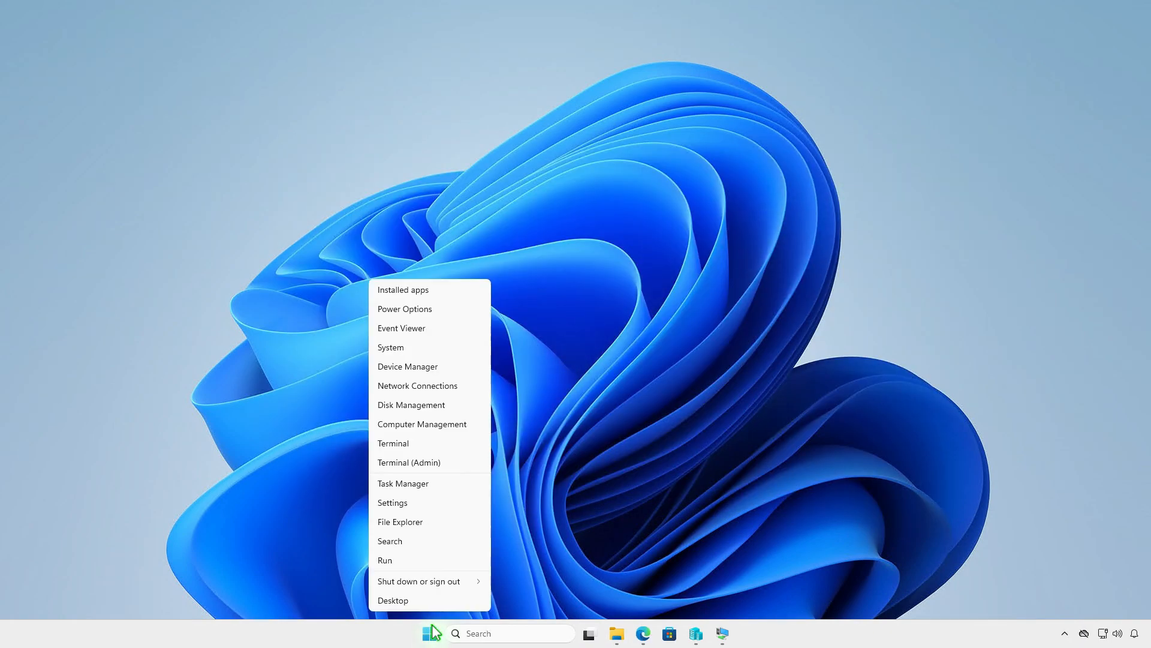
left_click(462, 463)
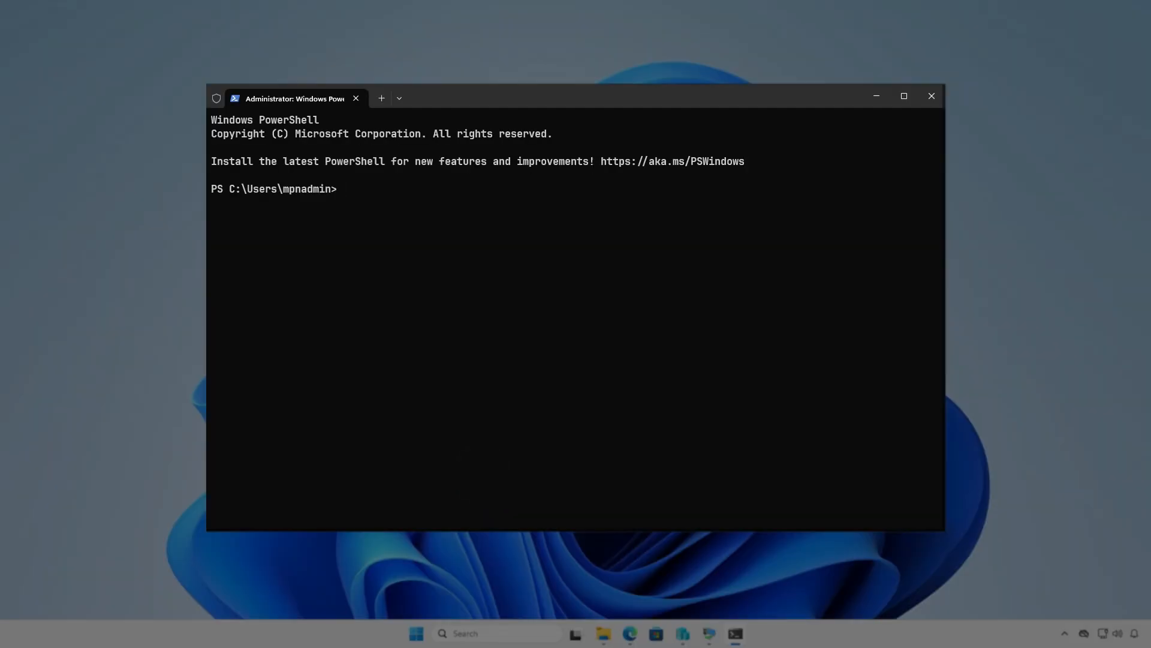
type("cd d")
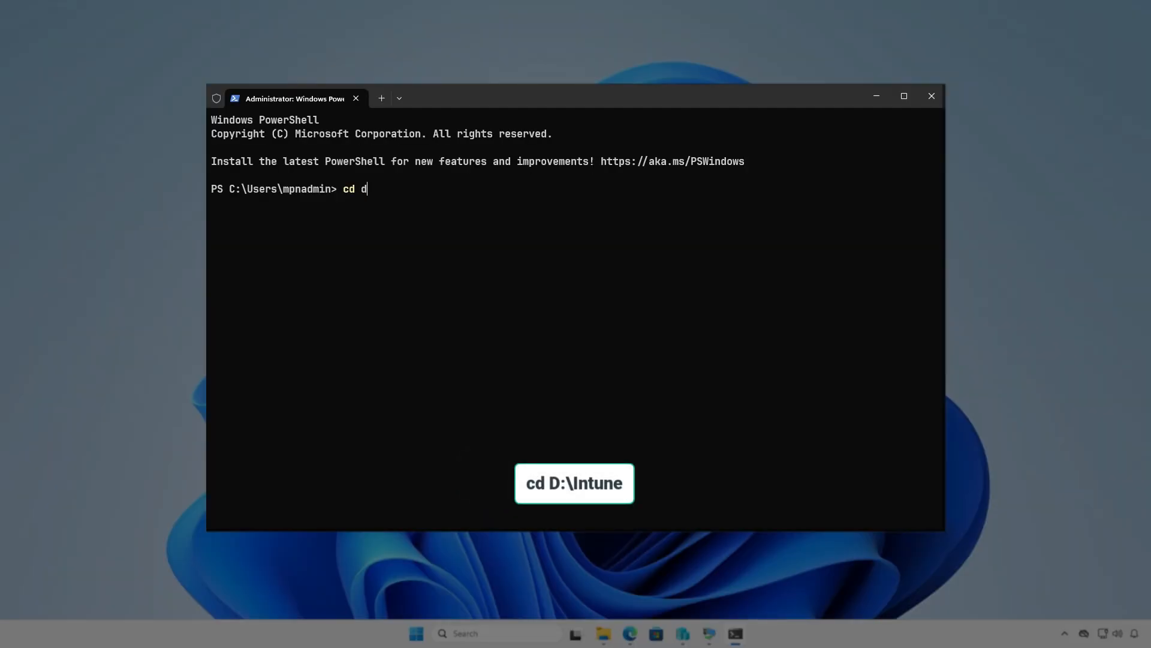
type(":\\In")
key("Tab")
key("Return")
key("Return")
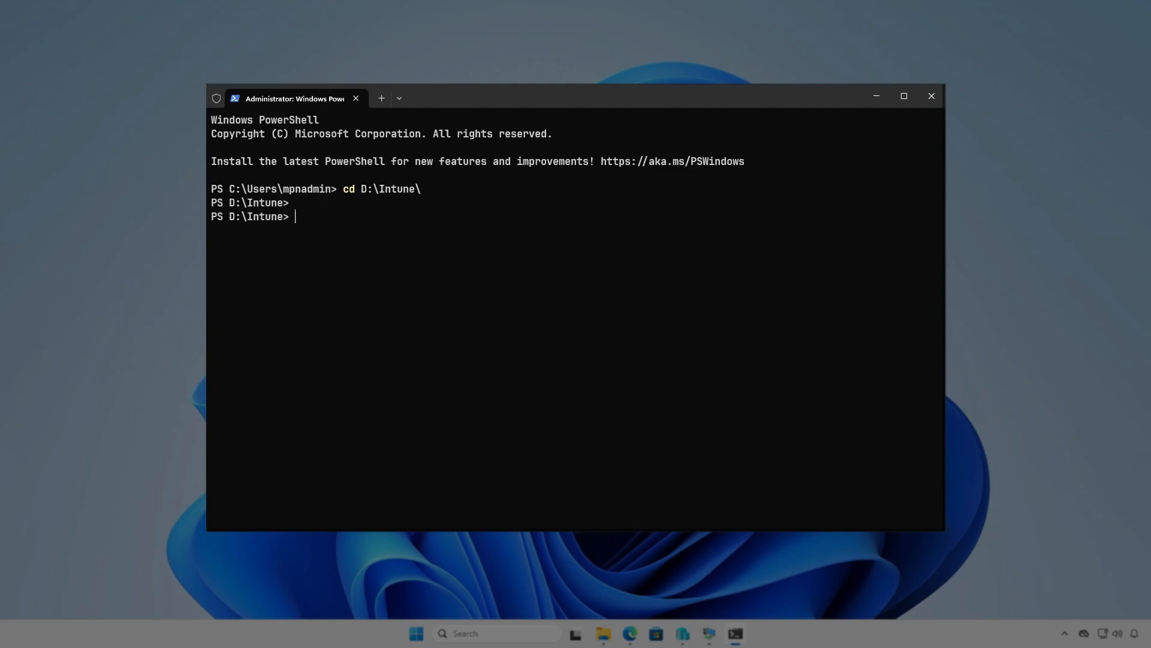
Run .\IntuneWinAppUtil.exe and specify D:\Intune\Input as the source folder.
type("inte")
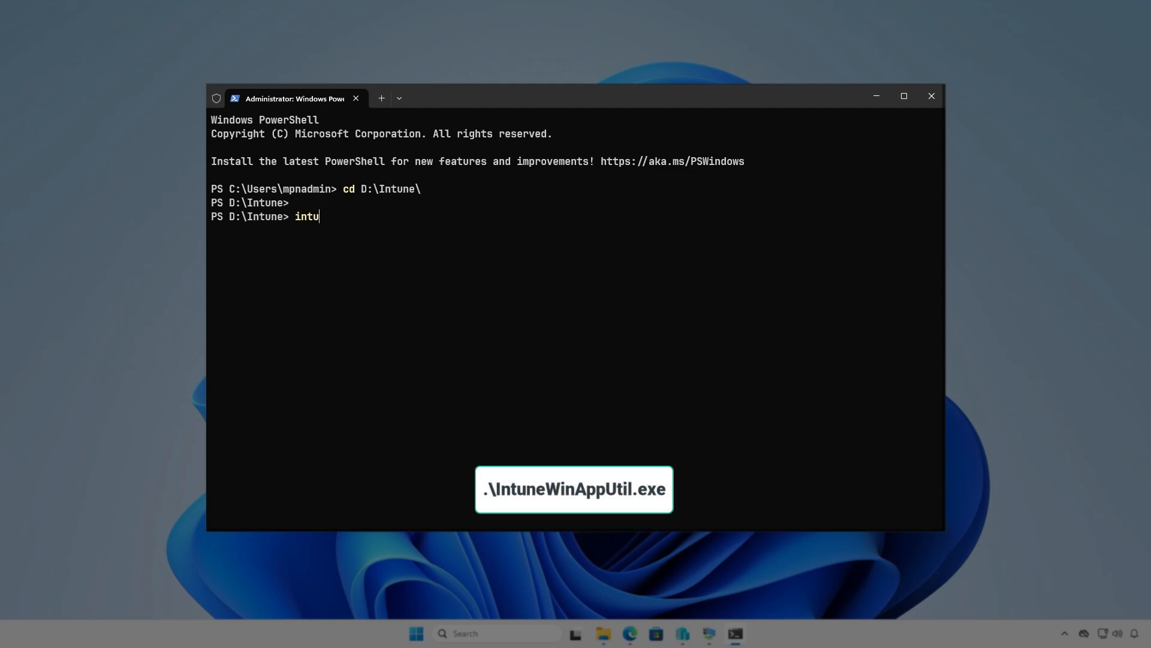
key("Tab")
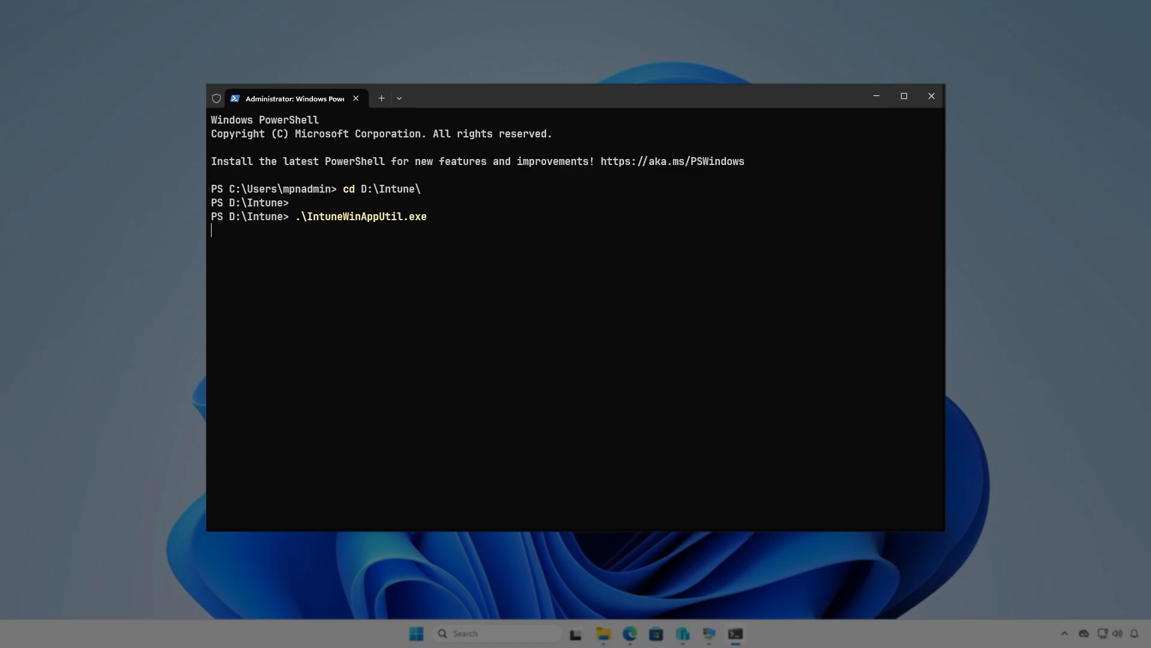
key("Return")
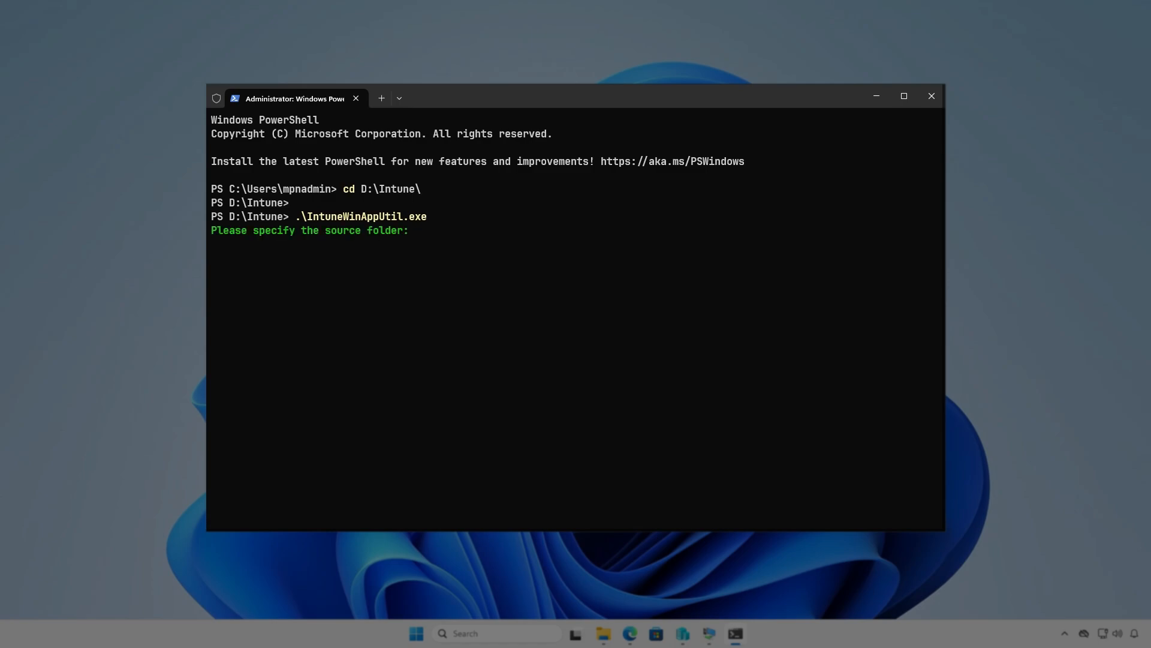
type("D:\\Int")
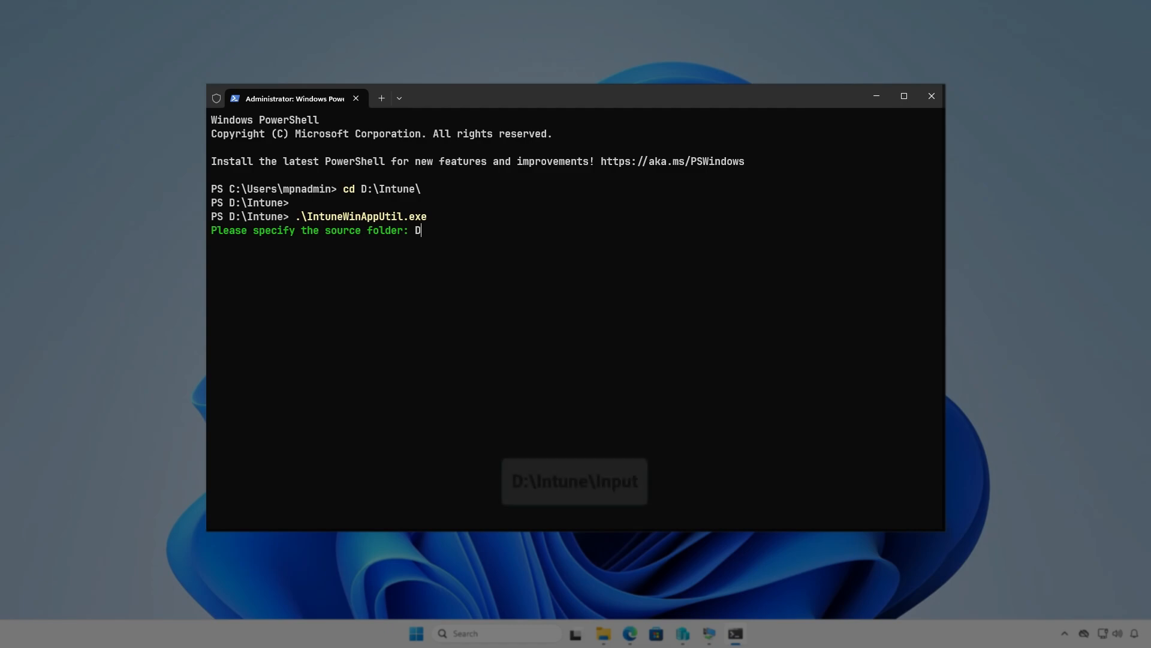
type("une\\")
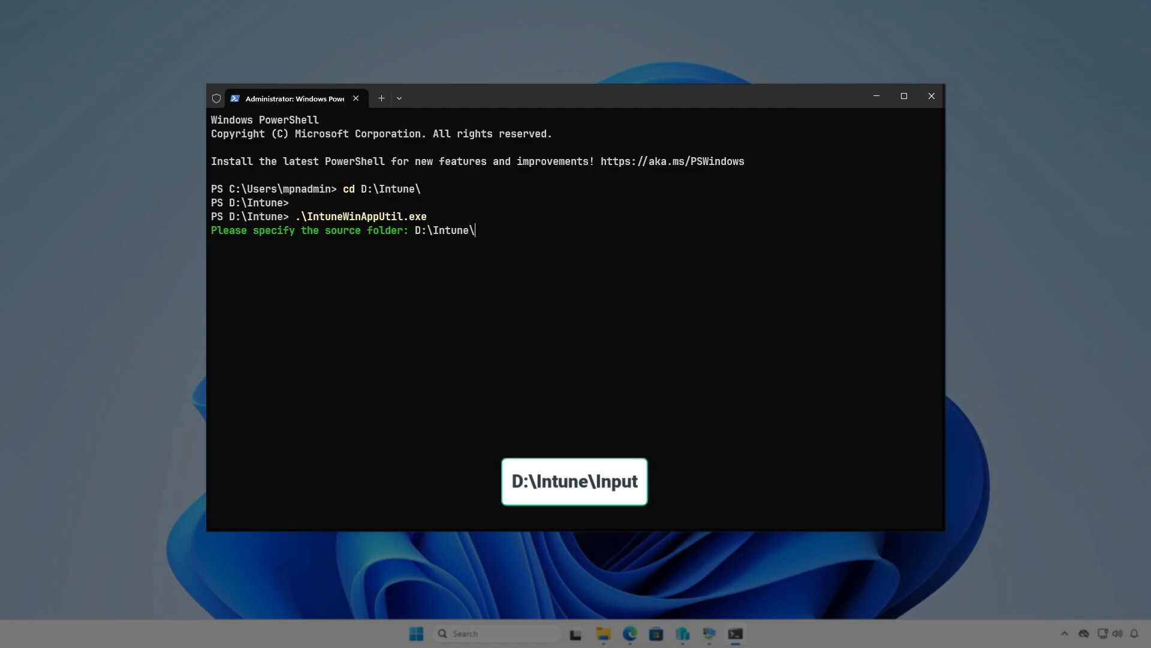
type("Input")
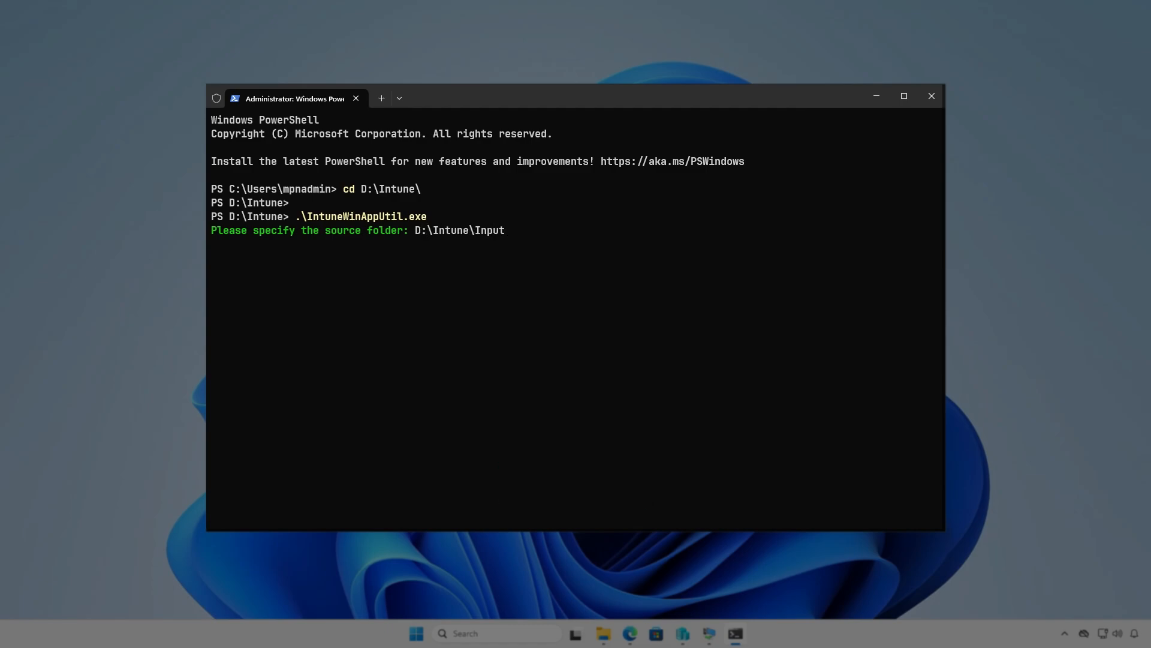
key("Return")
Specify D:\Intune\Input\setup.exe as the setup file for the package.
type("D:\\I")
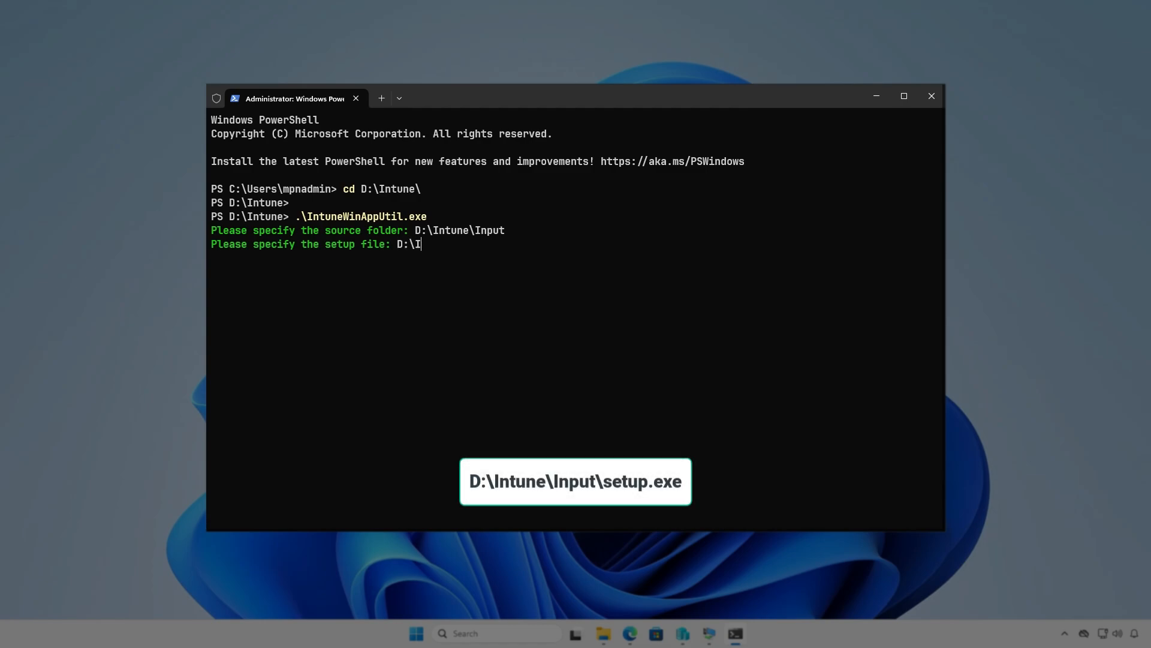
type("ntune\\Input\\setu")
type("p.exe")
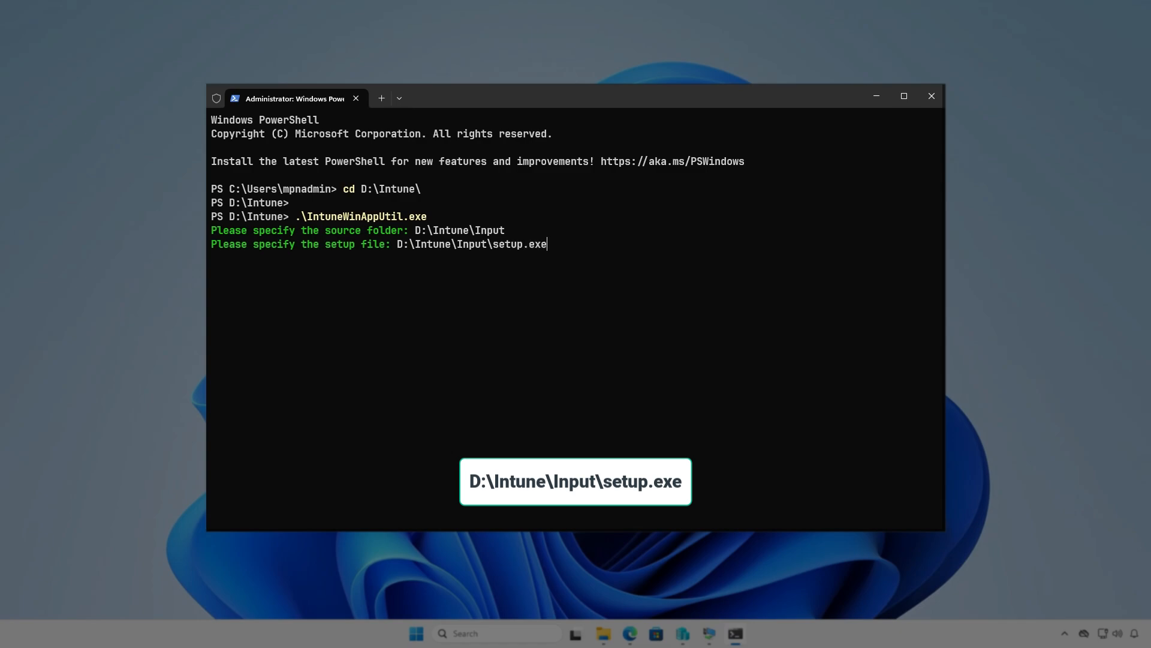
key("Return")
Specify D:\Intune\Output as the output folder and decline a catalog folder to generate the package.
type("D:")
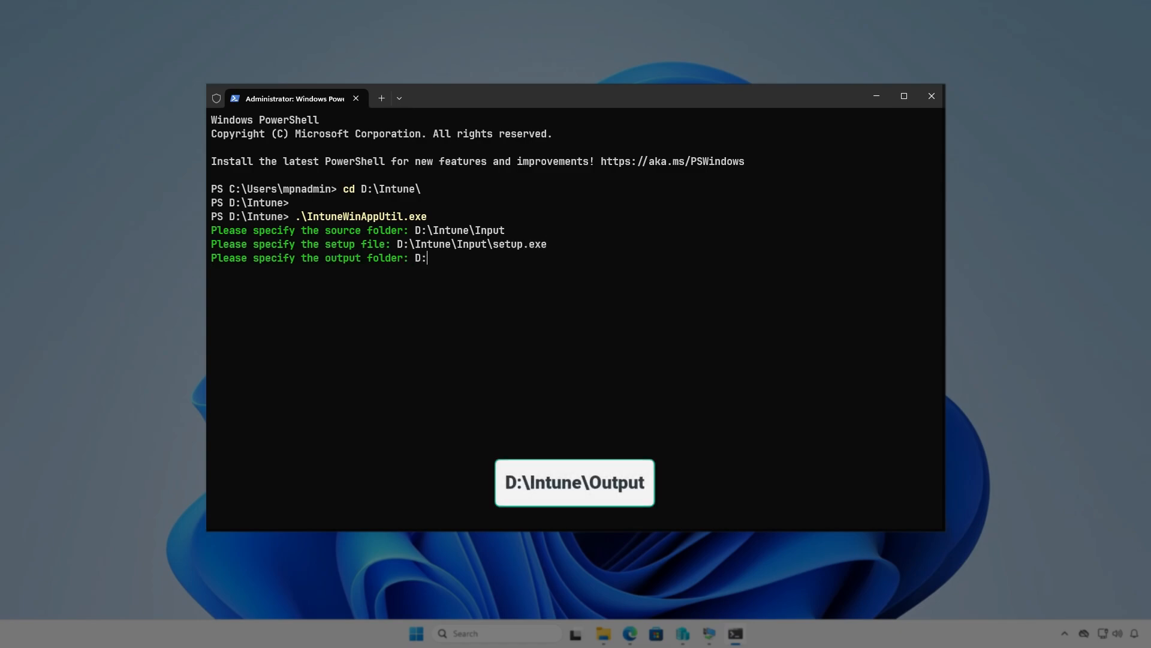
type("\\In")
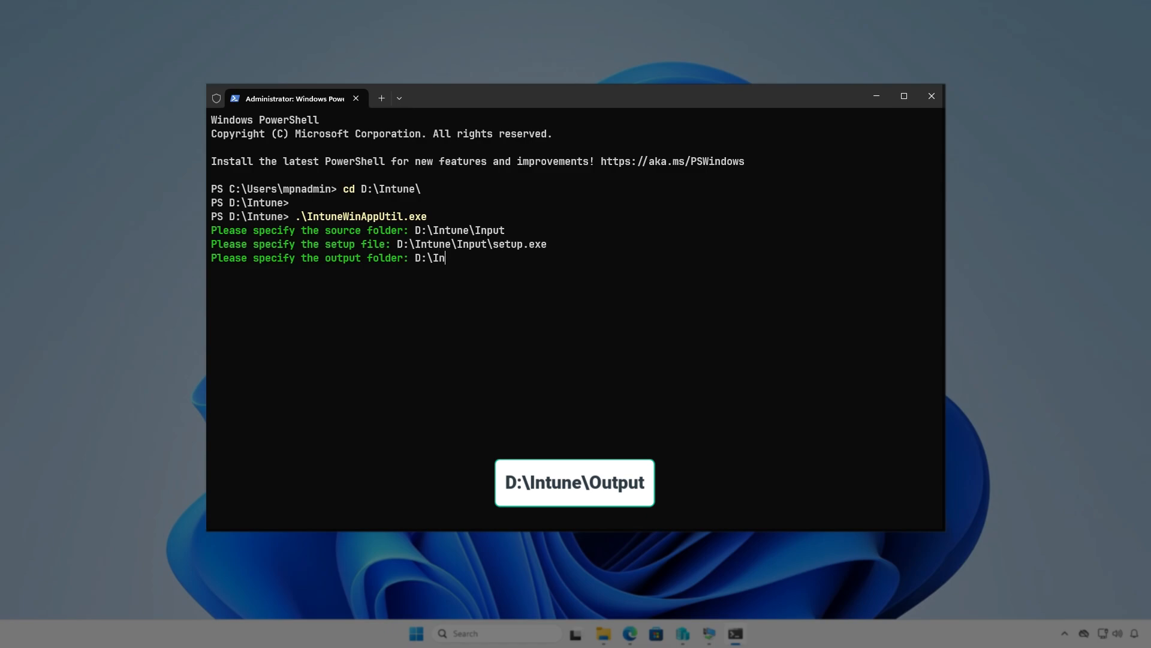
type("tune\\Output")
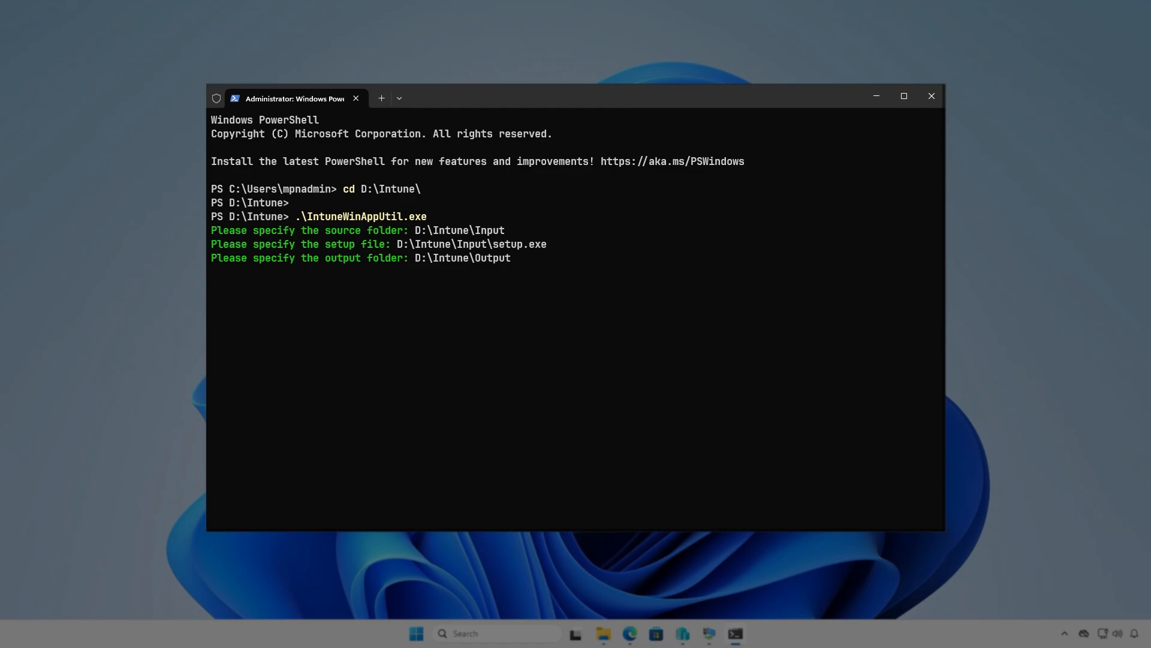
key("Return")
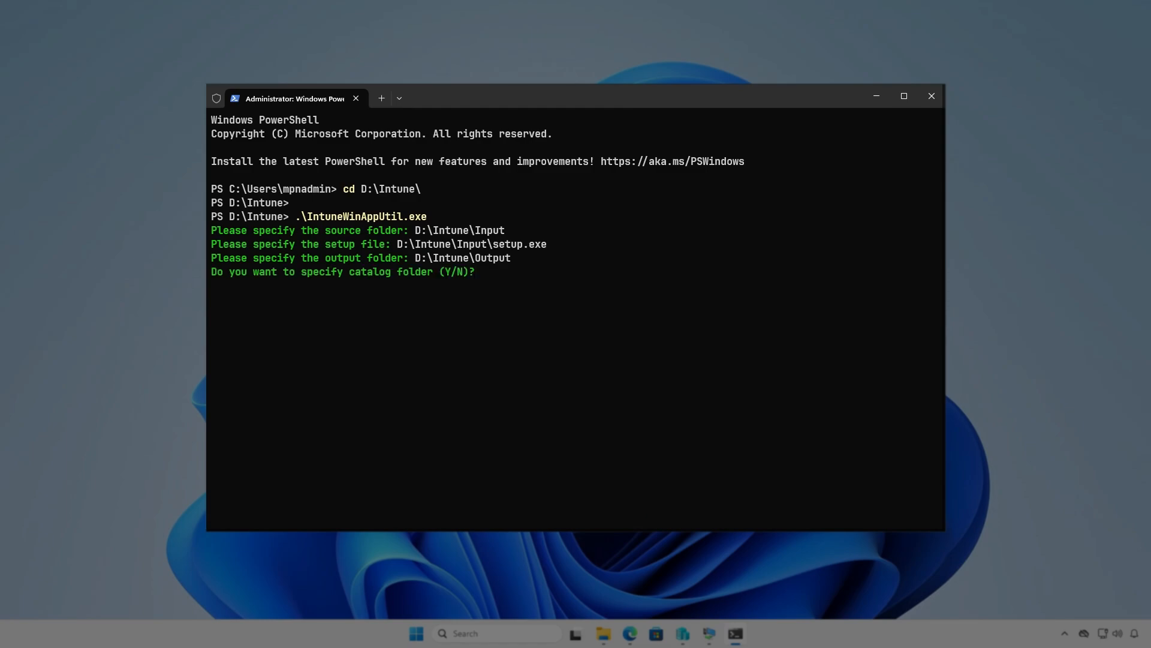
key("n")
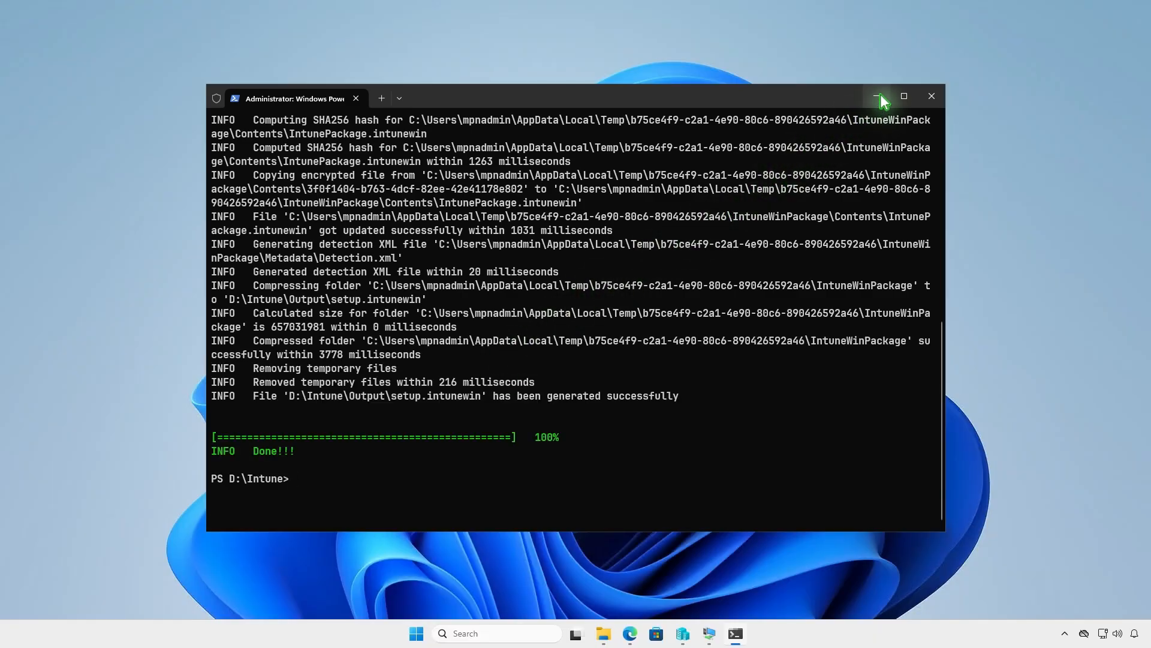
Minimize the terminal and check the D:\Intune\Output folder in File Explorer for the generated package.
left_click(879, 98)
left_click(590, 634)
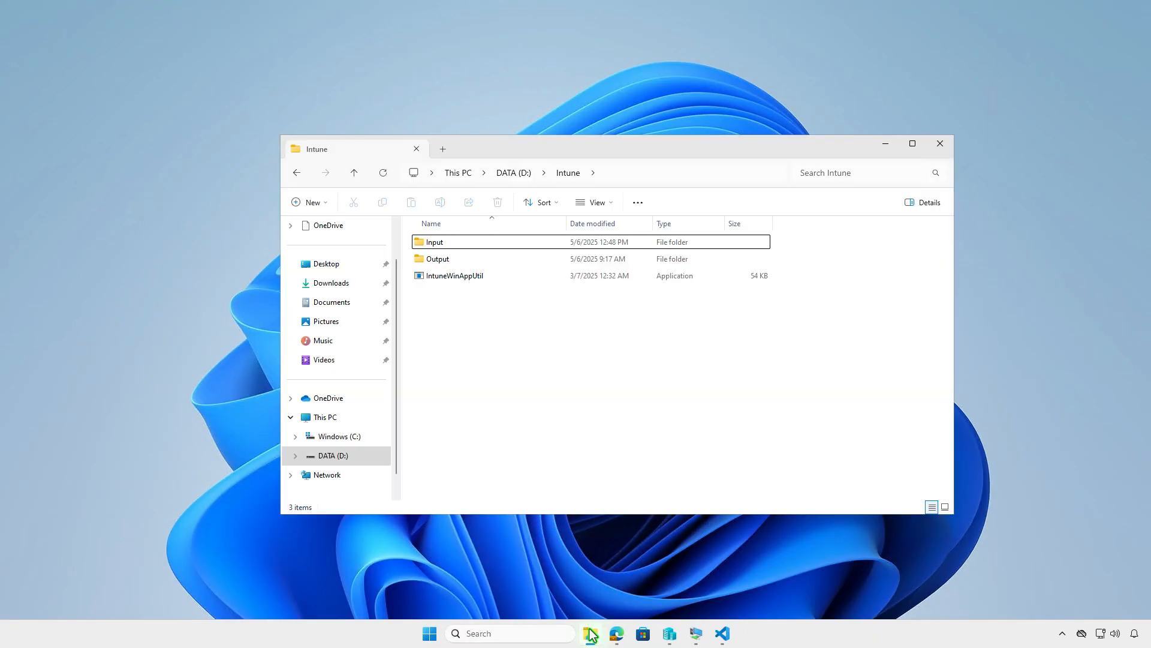
double_click(506, 261)
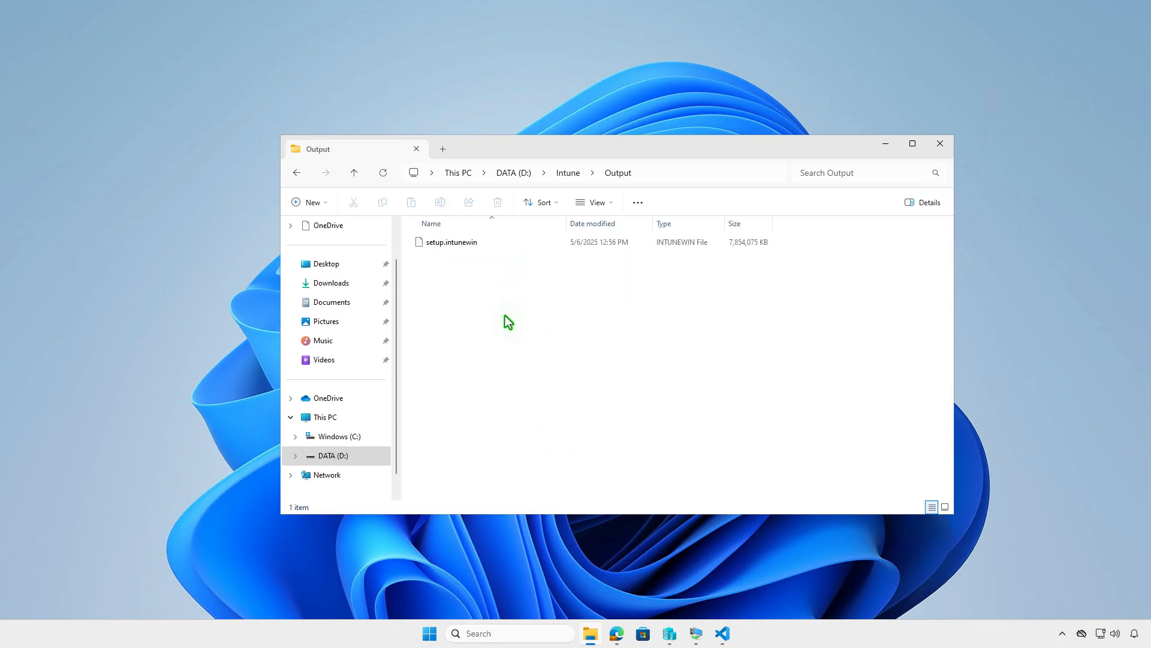
left_click(886, 148)
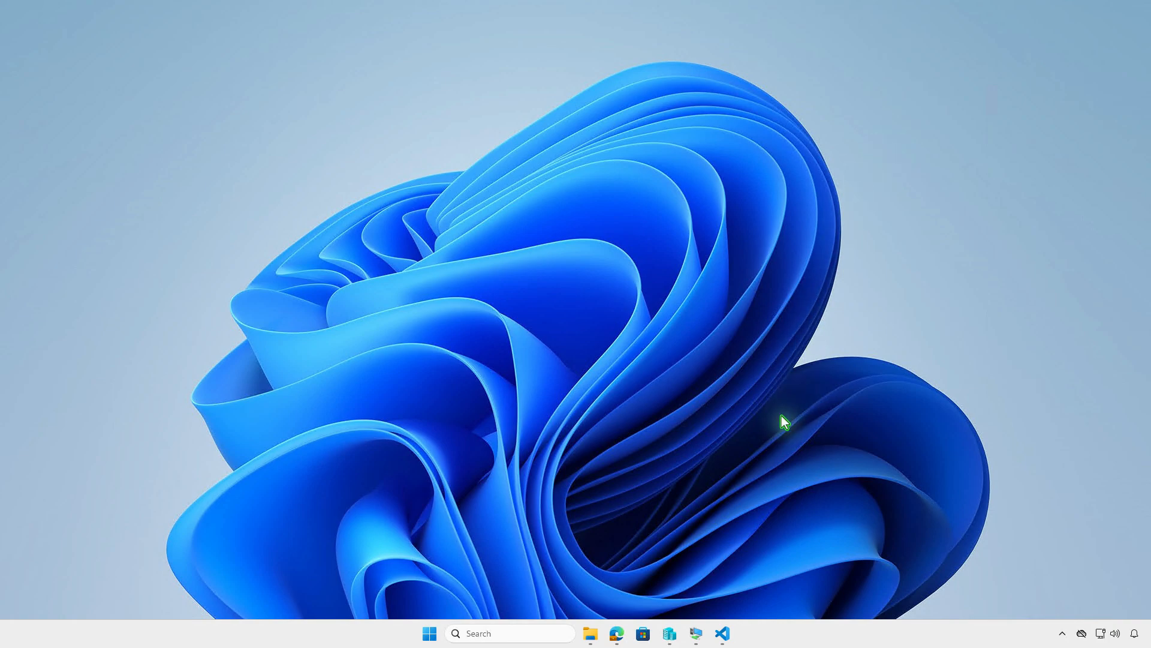
Switch to the Microsoft Intune admin center in the browser and open its list of Windows apps.
left_click(618, 634)
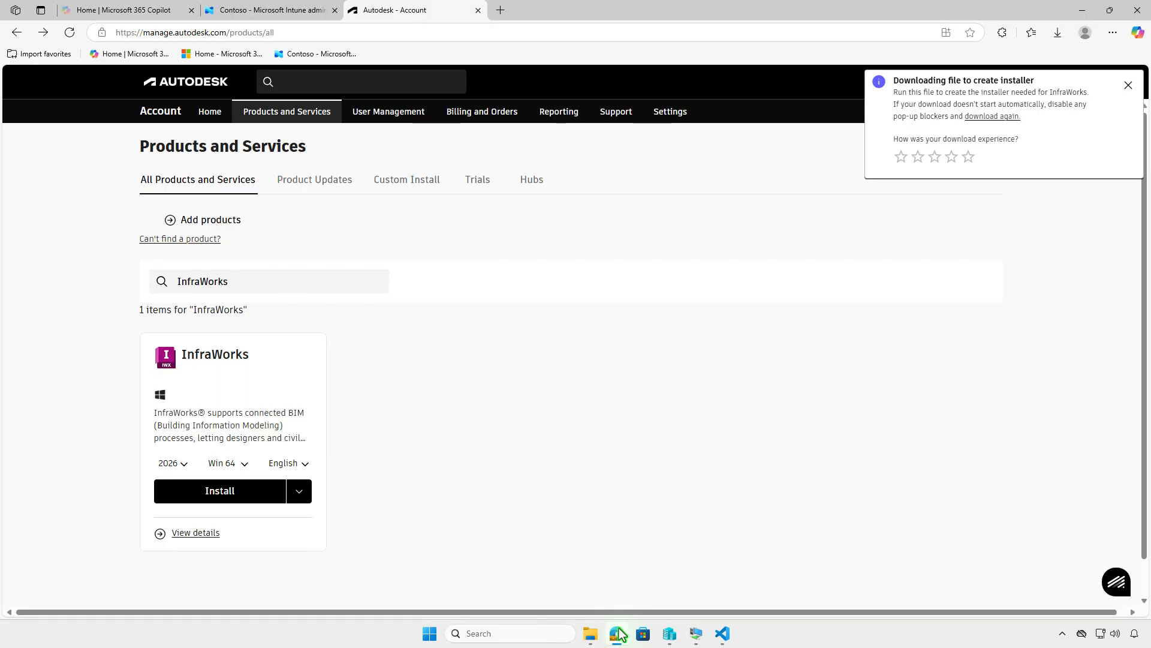
left_click(318, 18)
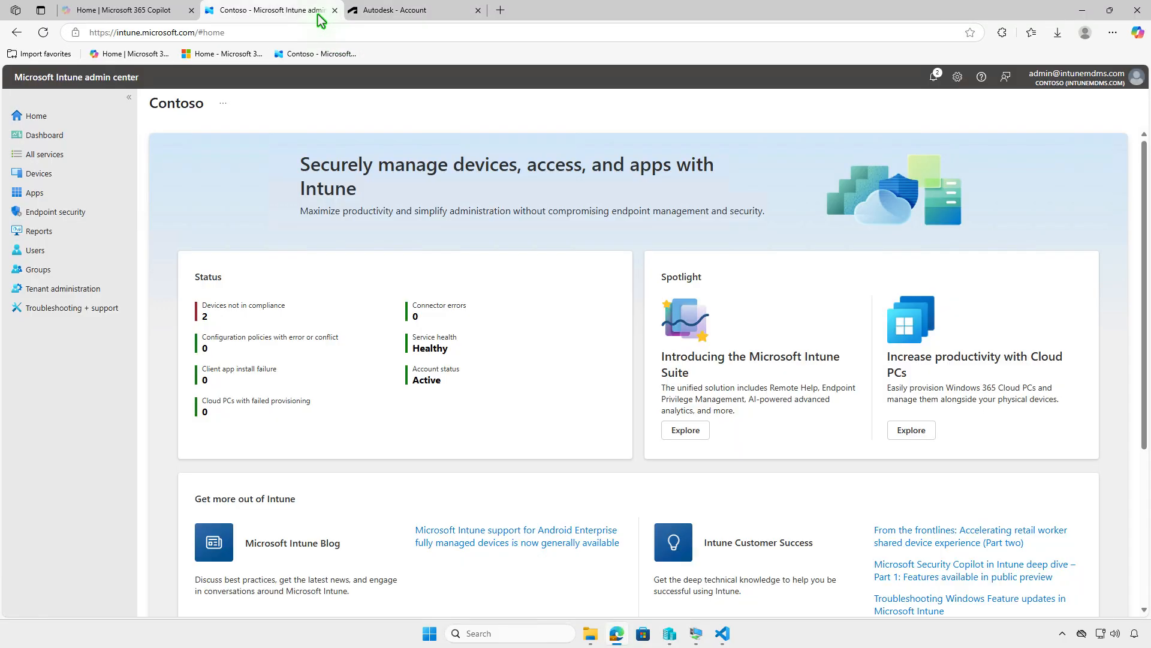
left_click(81, 196)
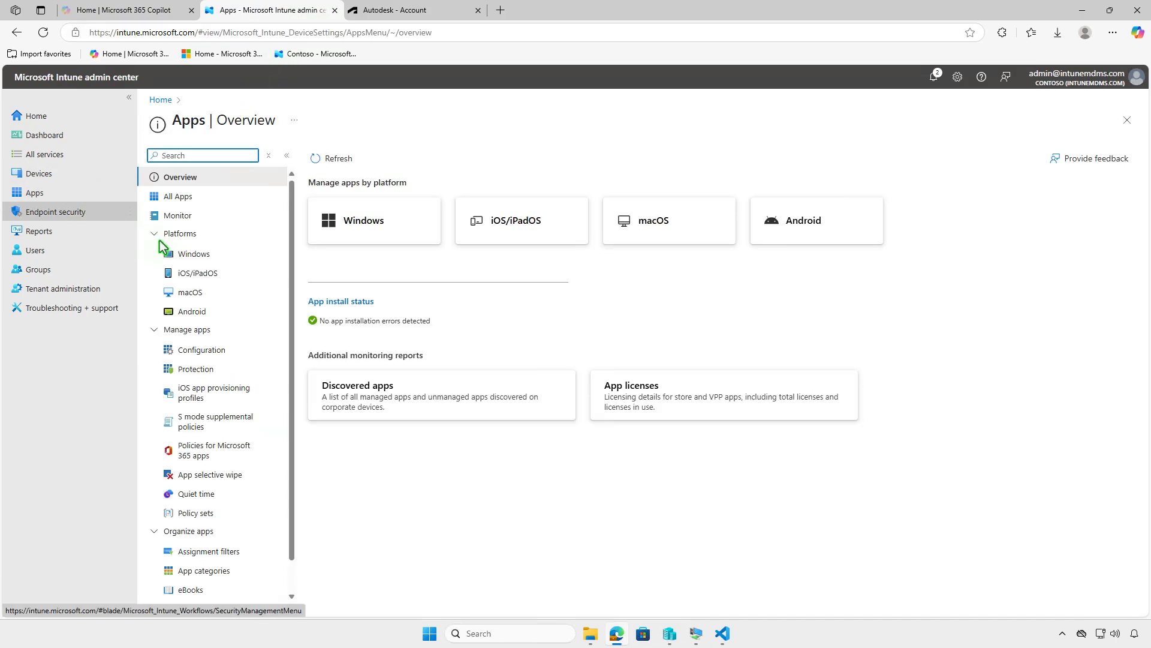
left_click(226, 255)
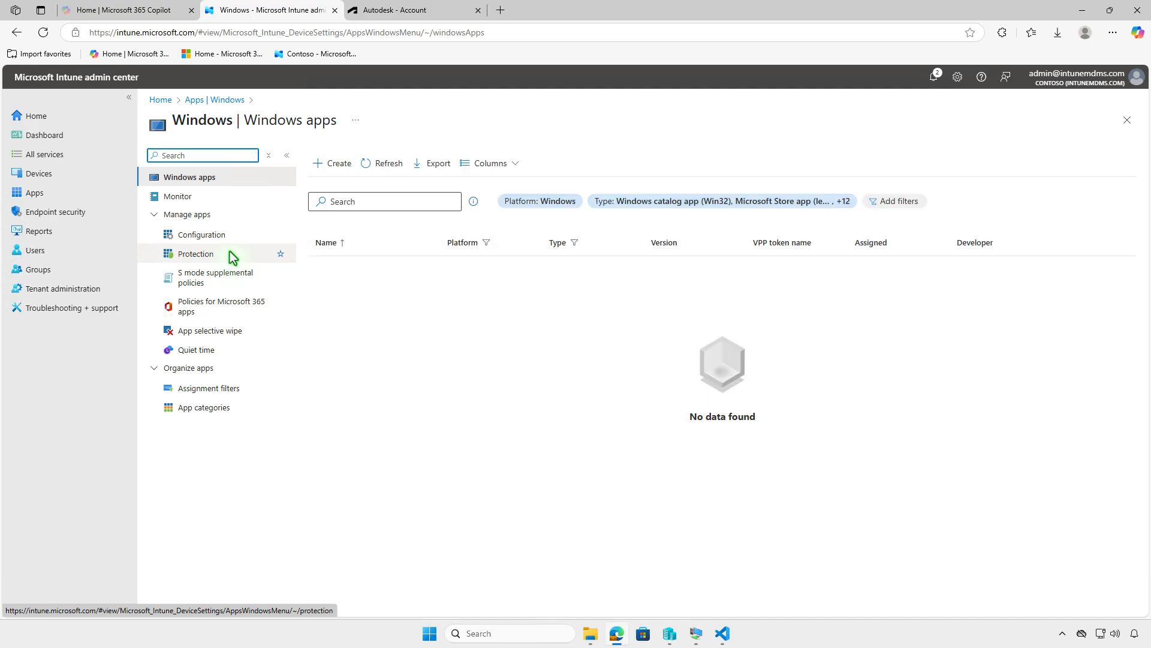
Start creating a new app with the app type Windows app (Win32).
left_click(336, 174)
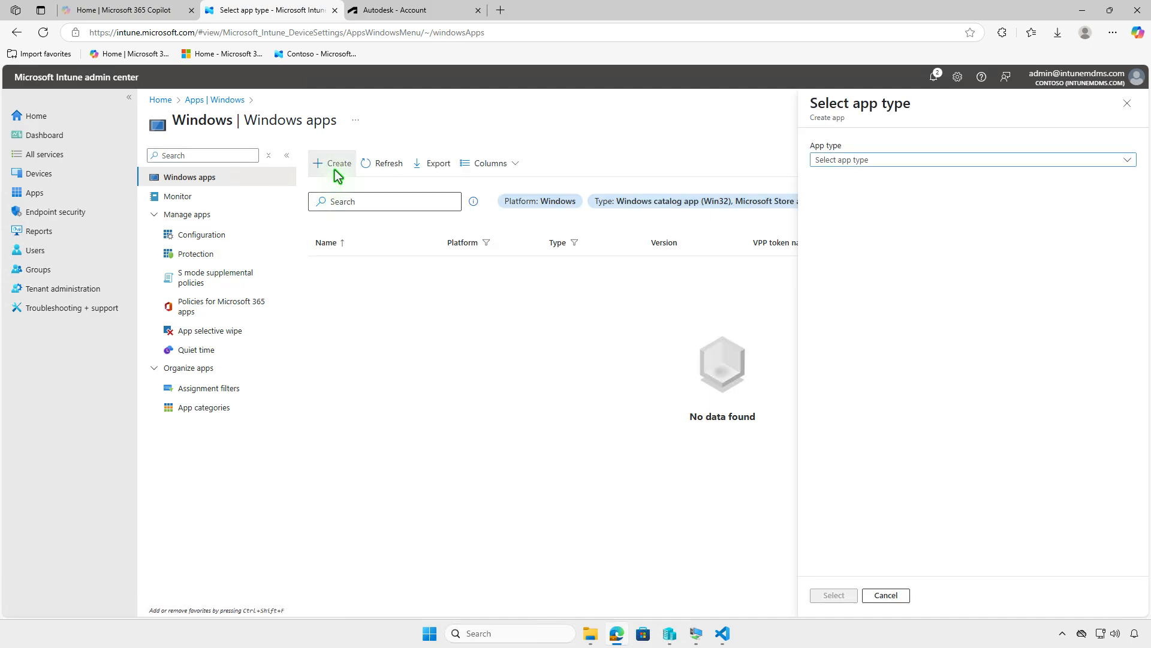
left_click(946, 162)
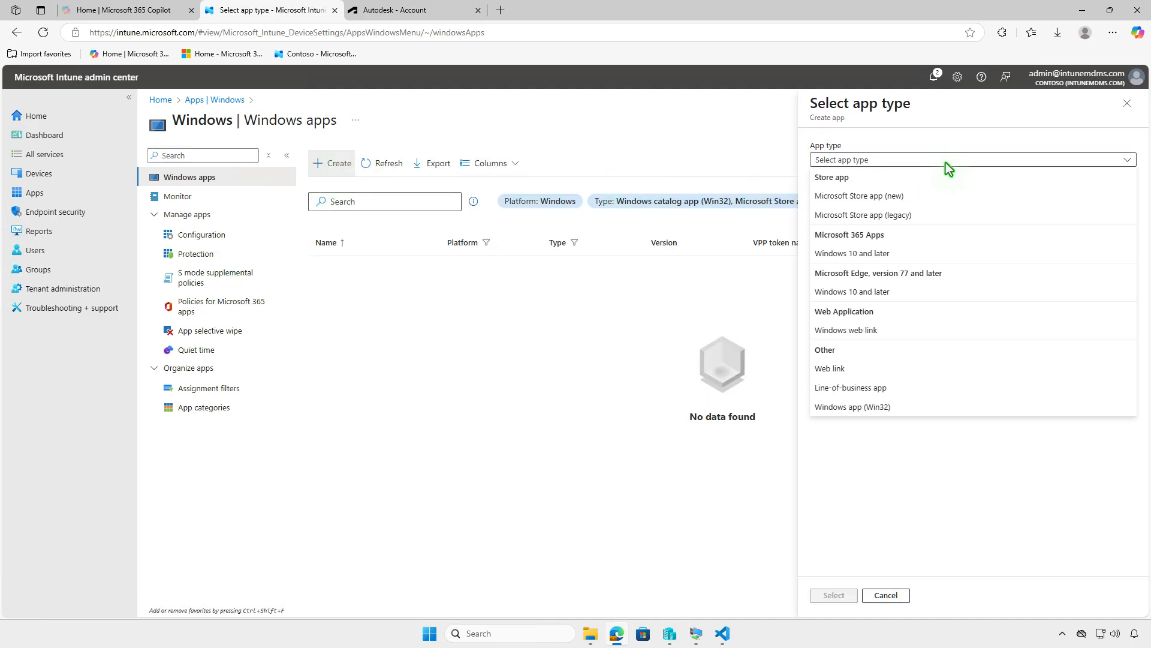
left_click(909, 405)
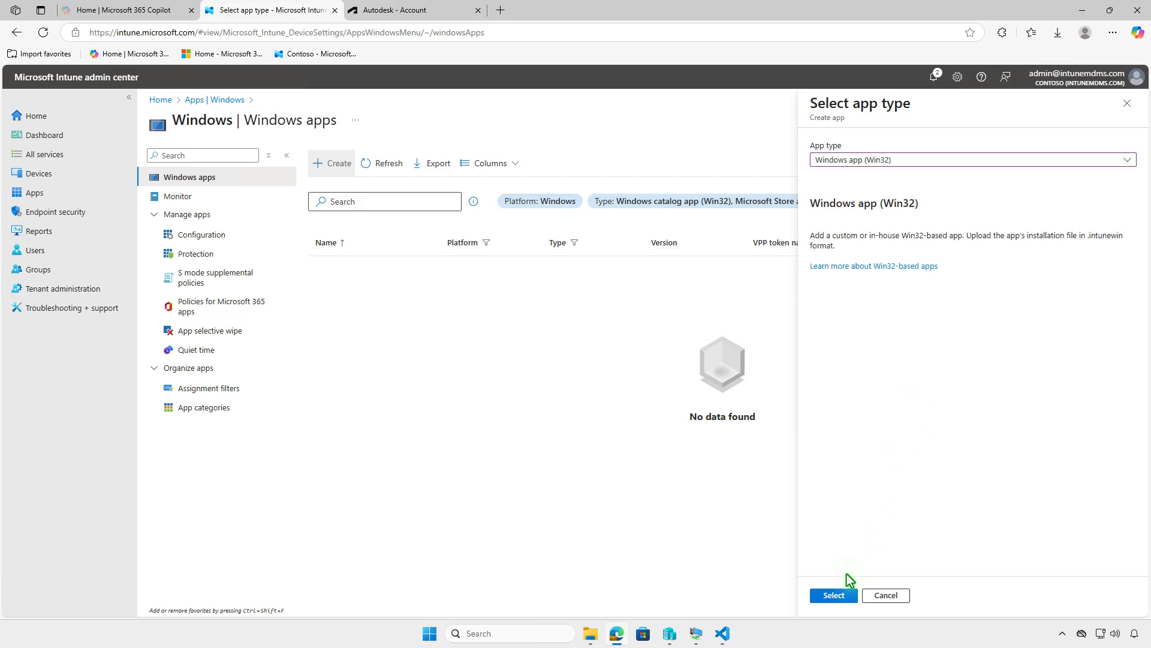
left_click(839, 595)
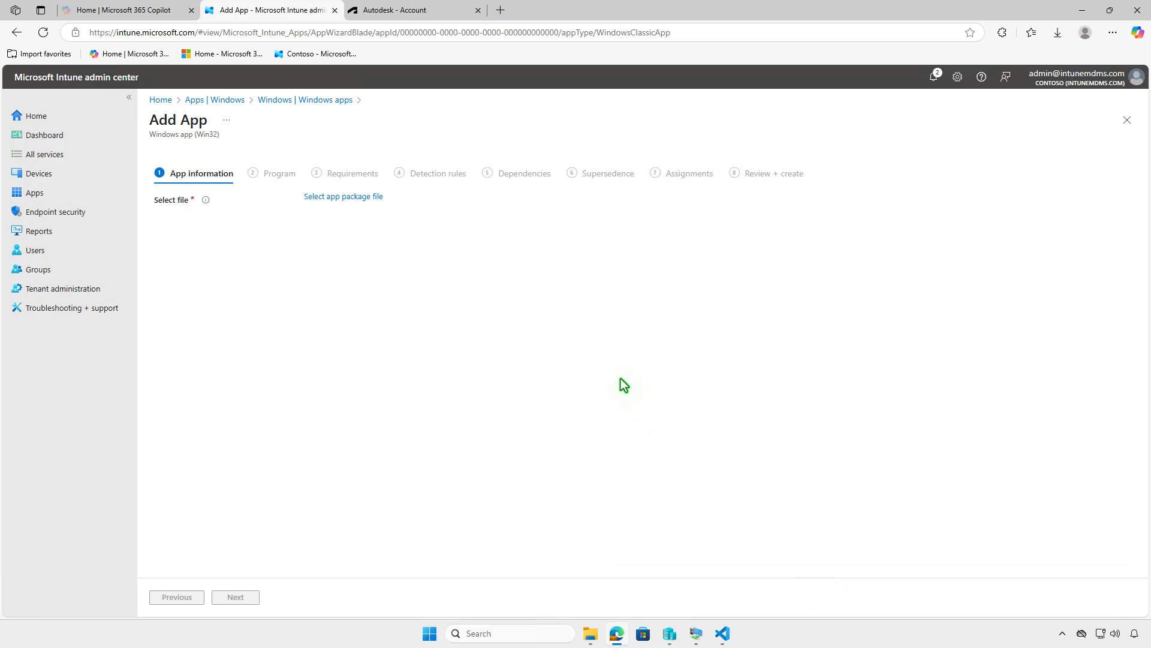
Select setup.intunewin from D:\Intune\Output as the app package file and confirm it.
left_click(378, 197)
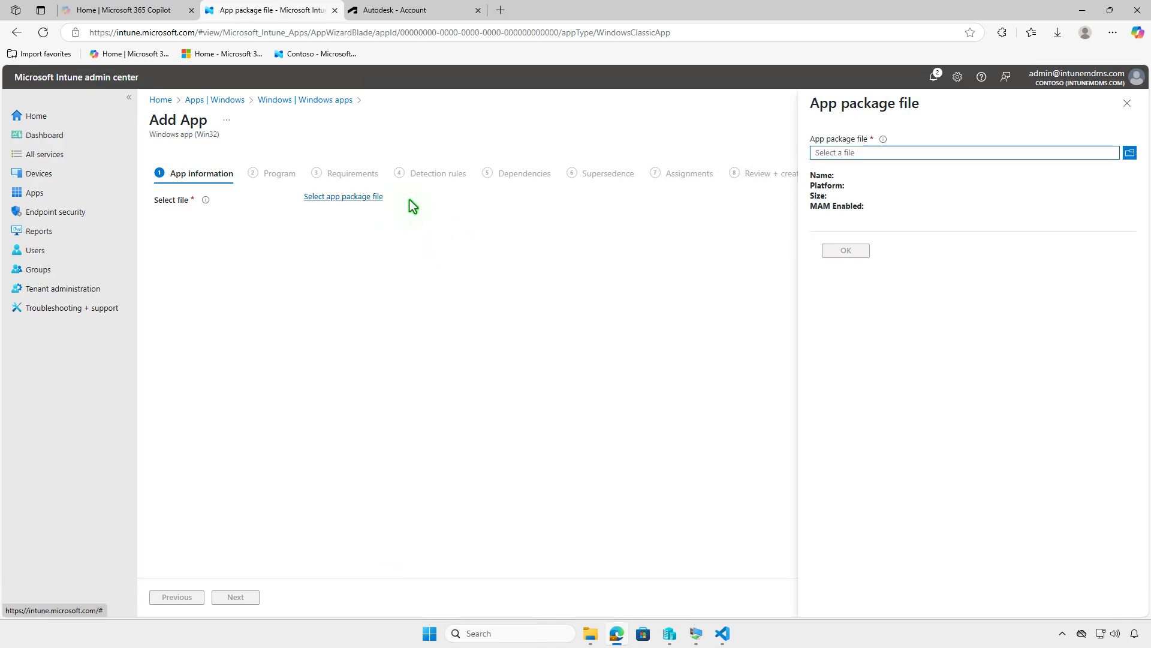
left_click(897, 154)
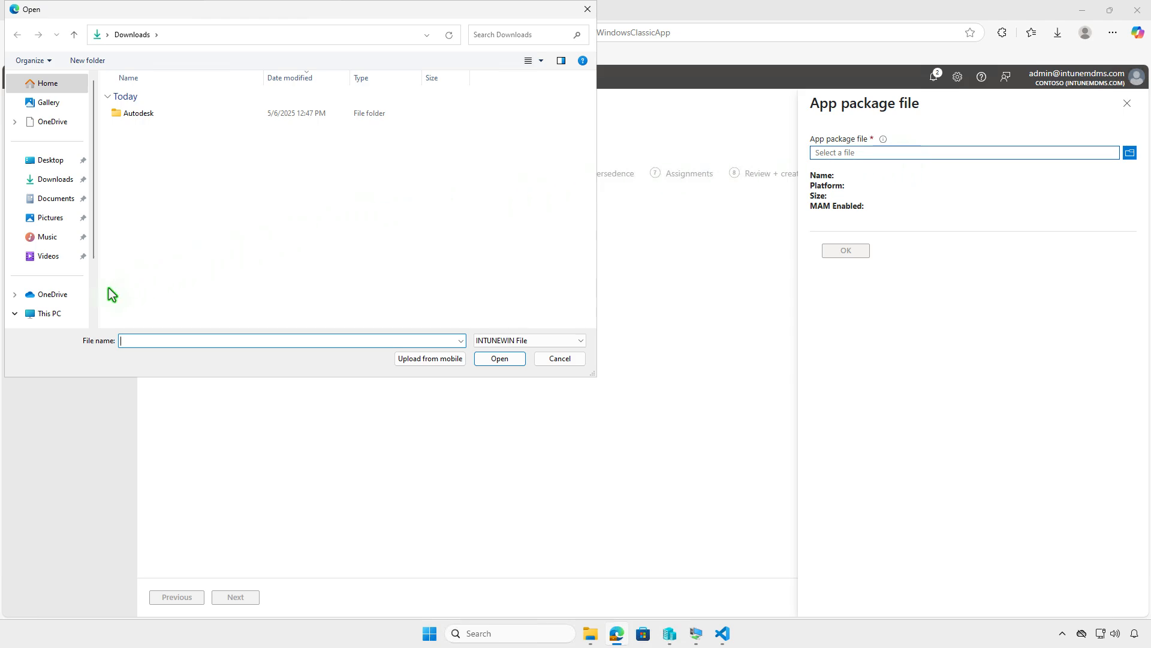
left_click(77, 312)
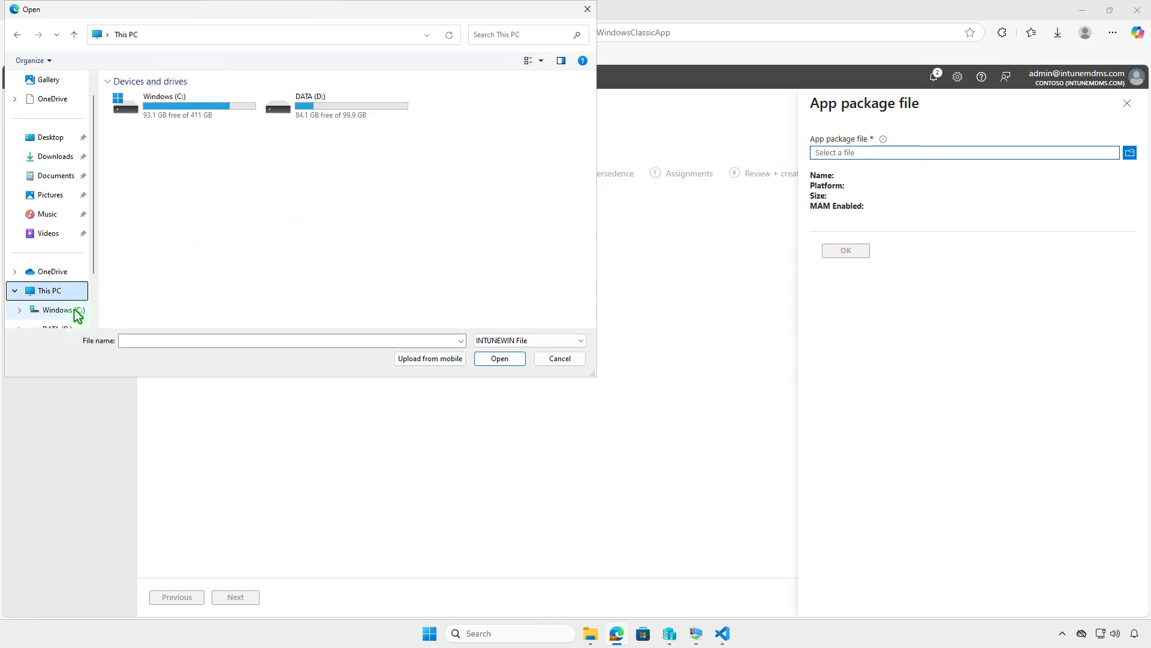
double_click(348, 114)
double_click(228, 95)
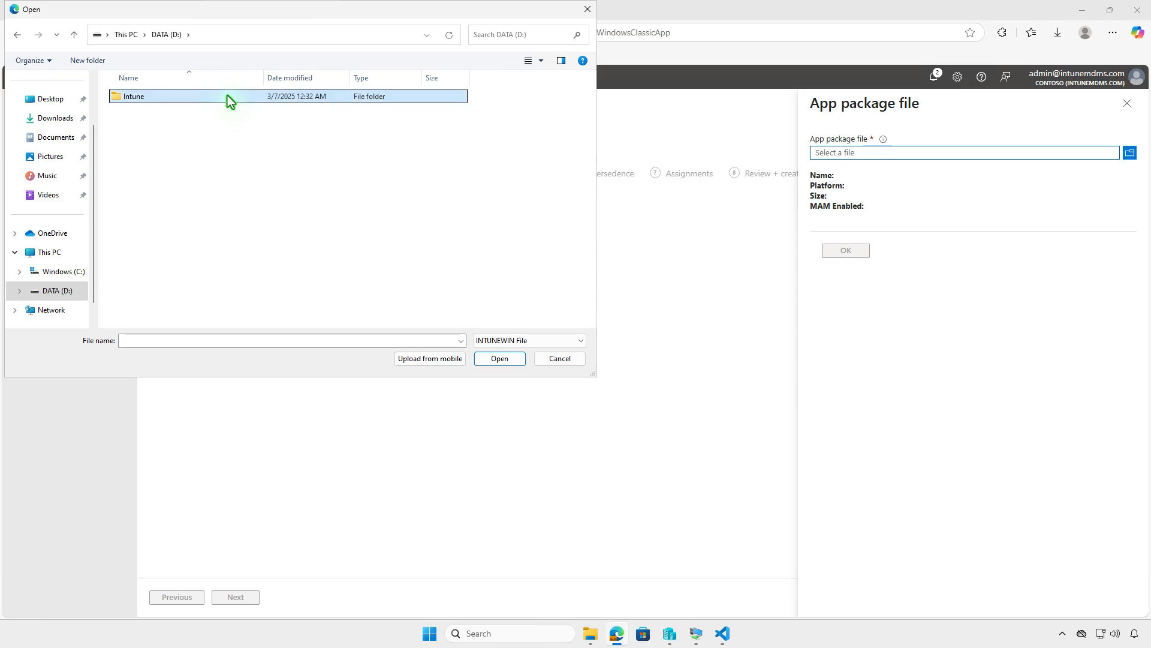
left_click(204, 113)
double_click(204, 113)
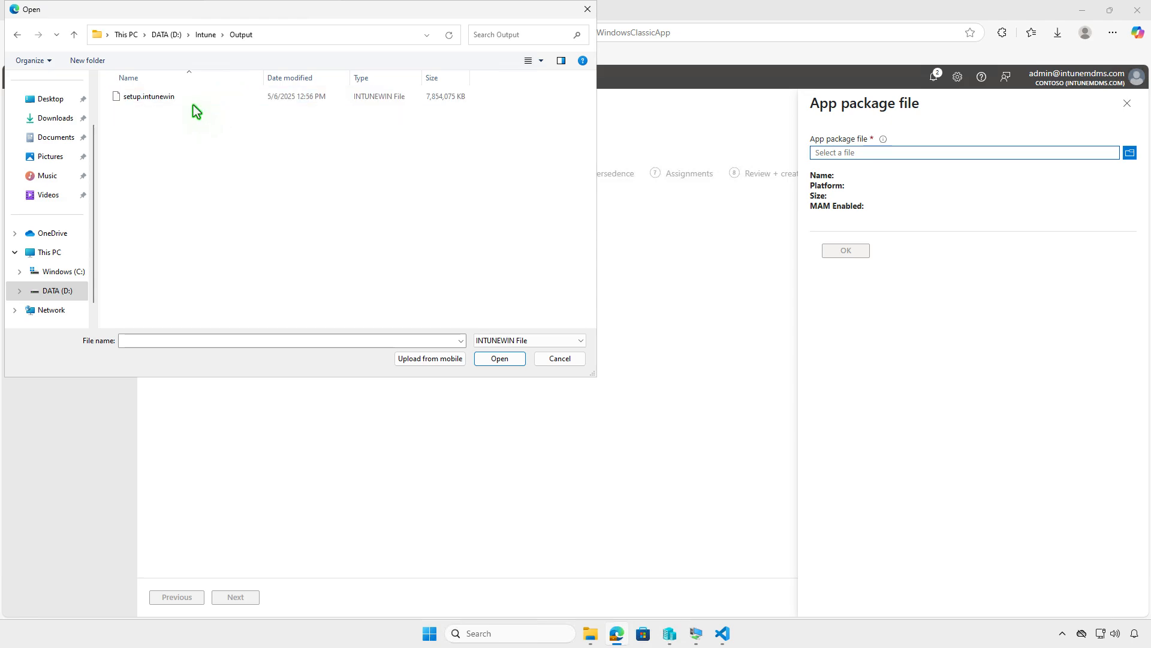
left_click(188, 97)
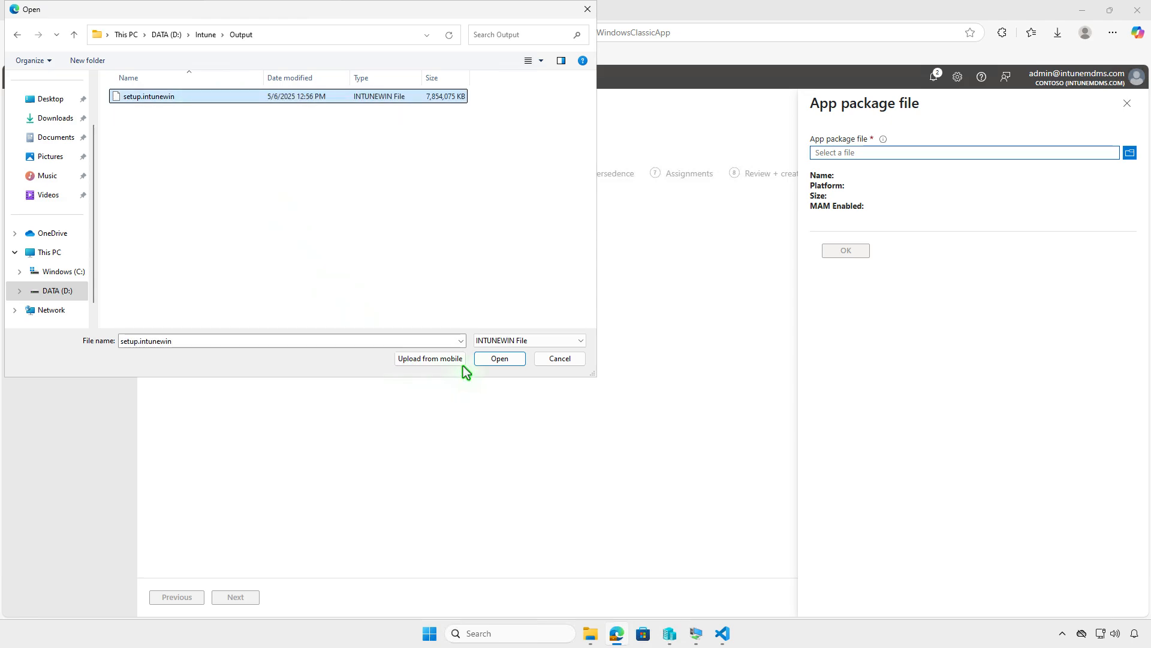
left_click(486, 360)
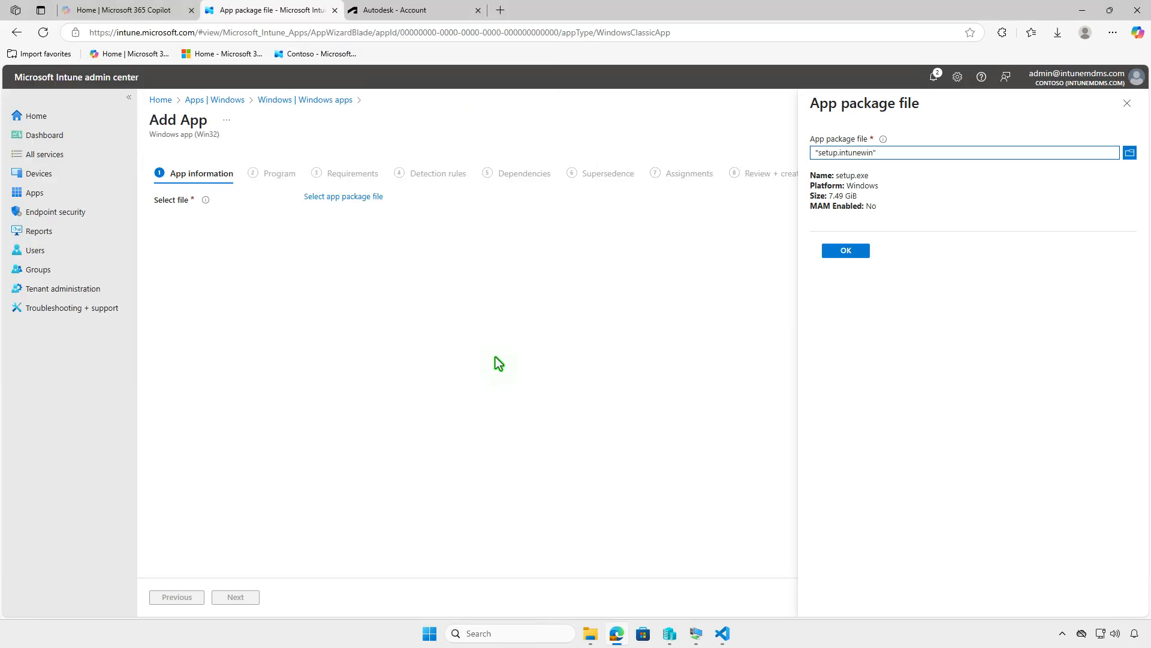
left_click(839, 256)
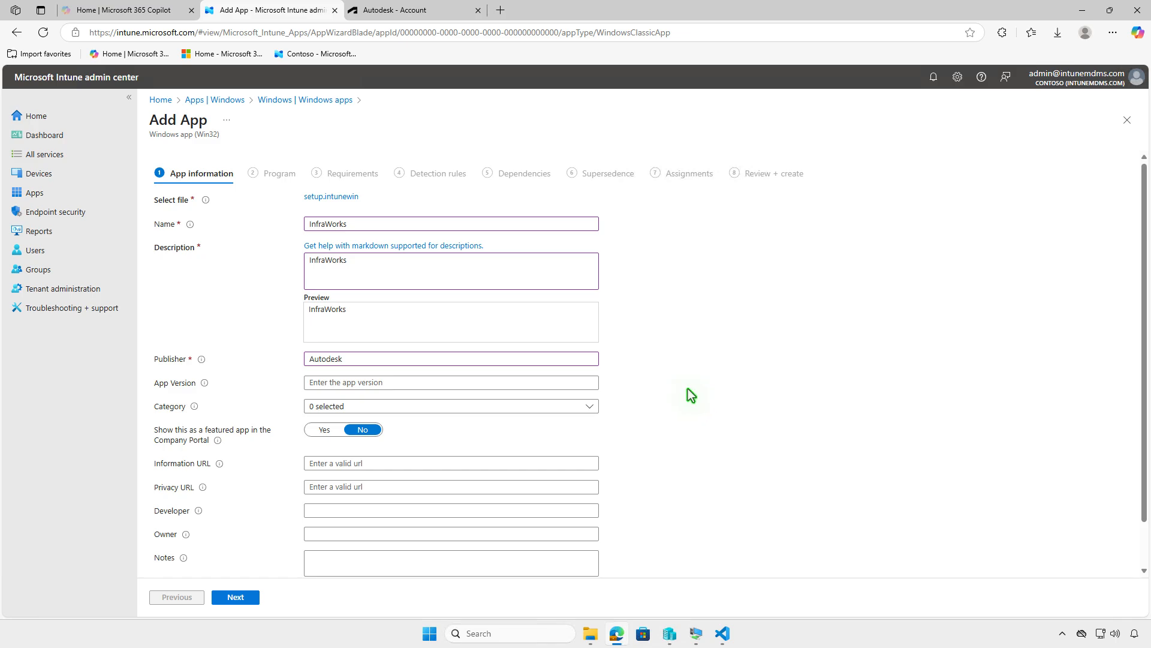
Upload autodesk-infraworks-product-icon-social-400 from the Downloads folder as the app logo and continue to the Program settings.
scroll(691, 395, "down", 1)
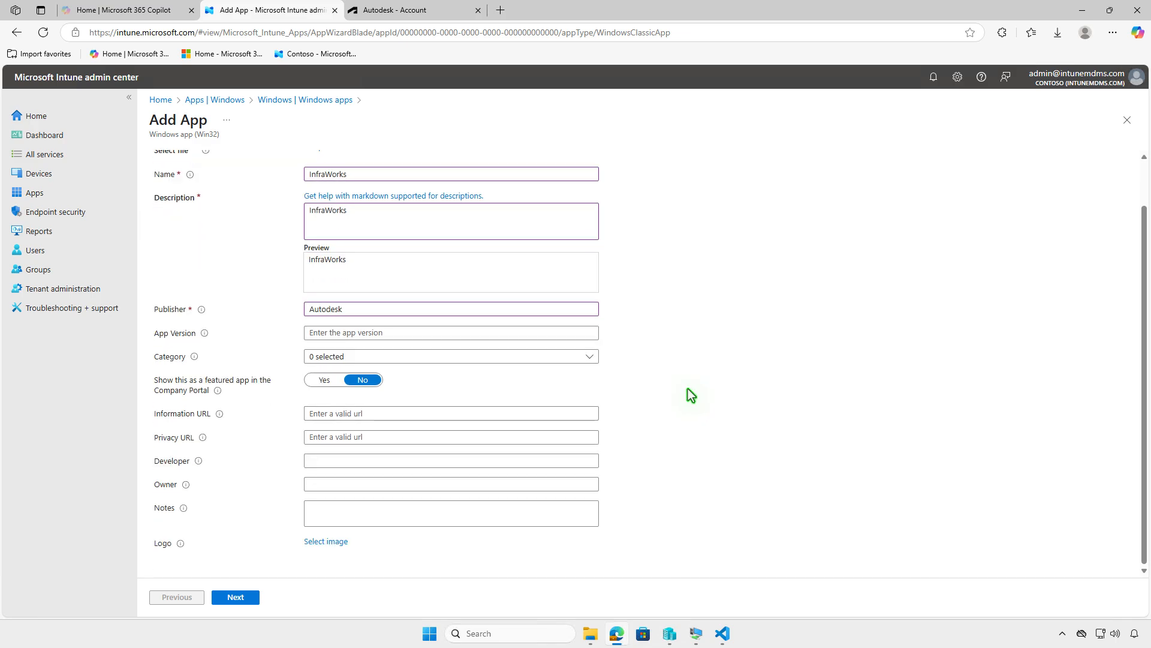
left_click(340, 541)
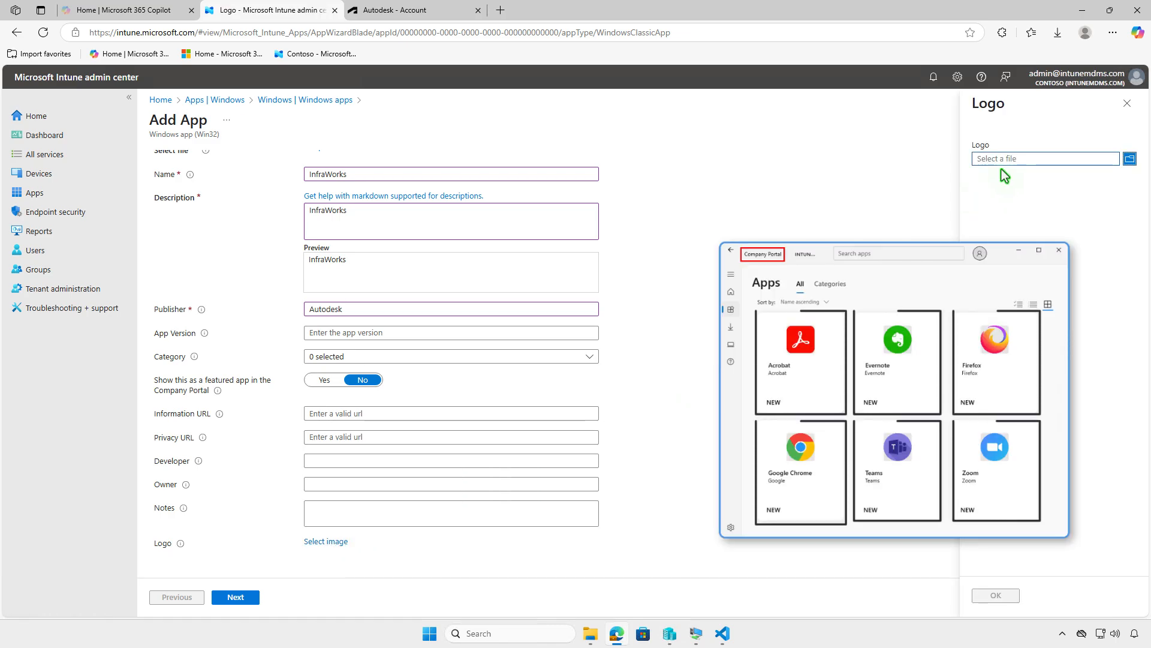
left_click(1017, 161)
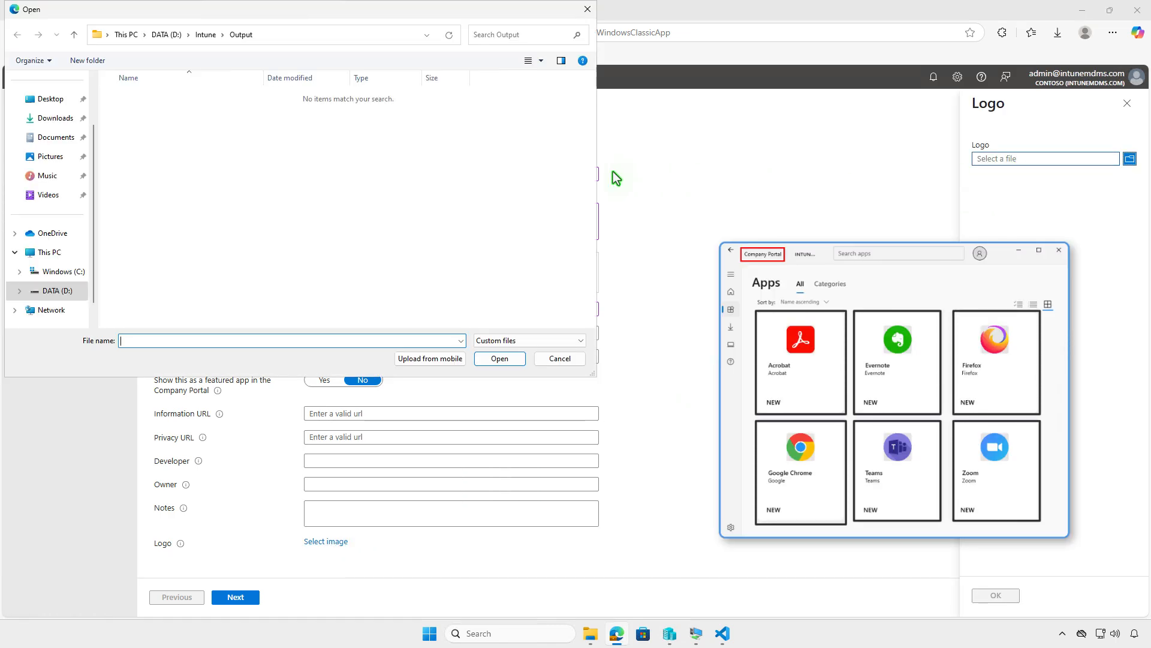
left_click(54, 118)
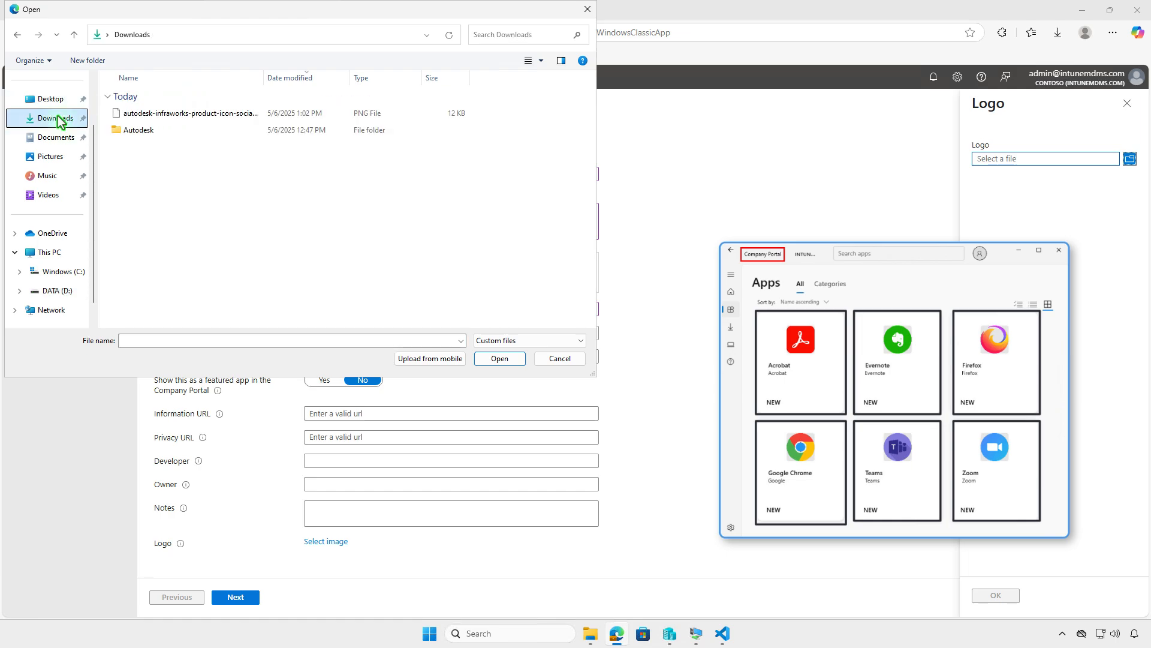
left_click(195, 119)
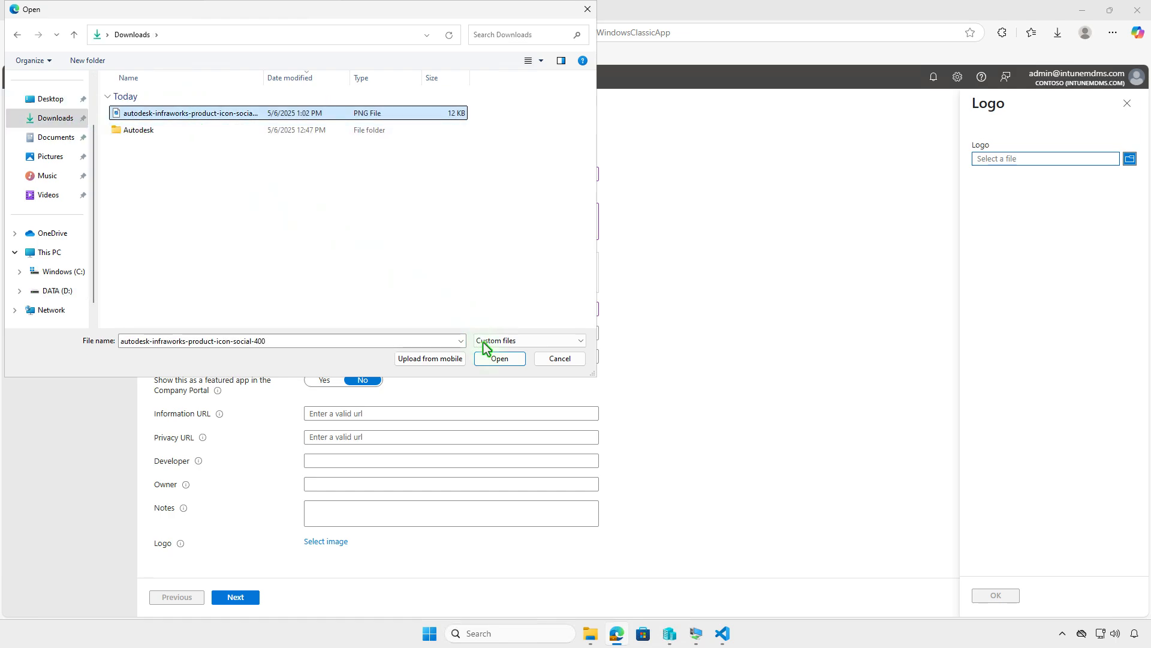
left_click(499, 358)
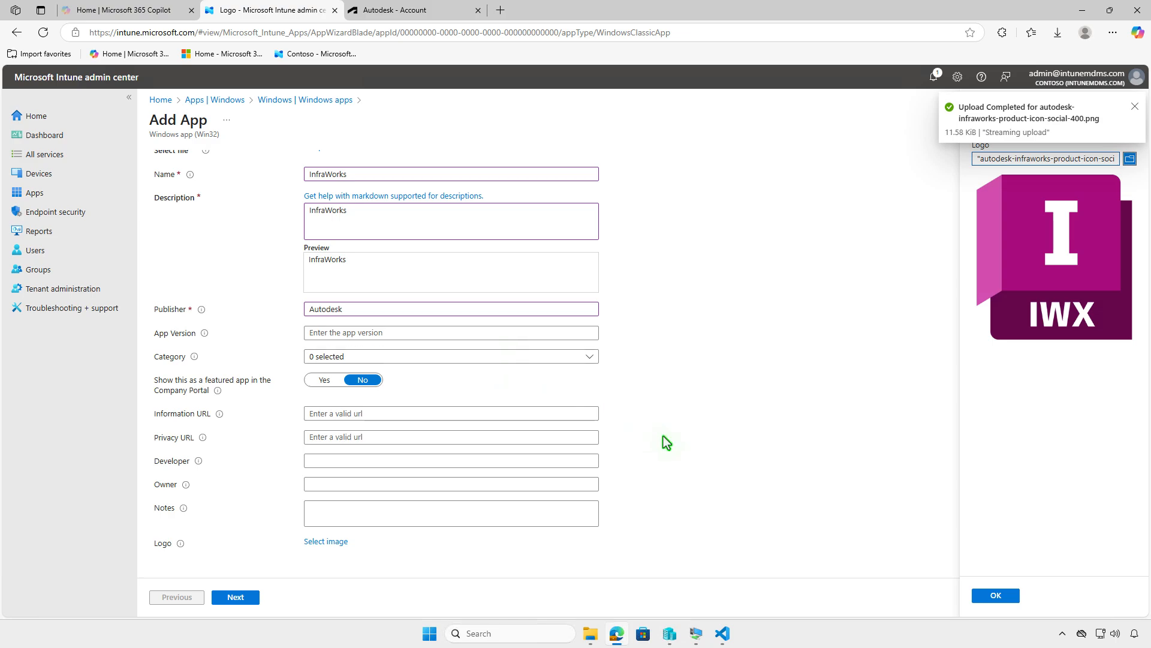
left_click(984, 595)
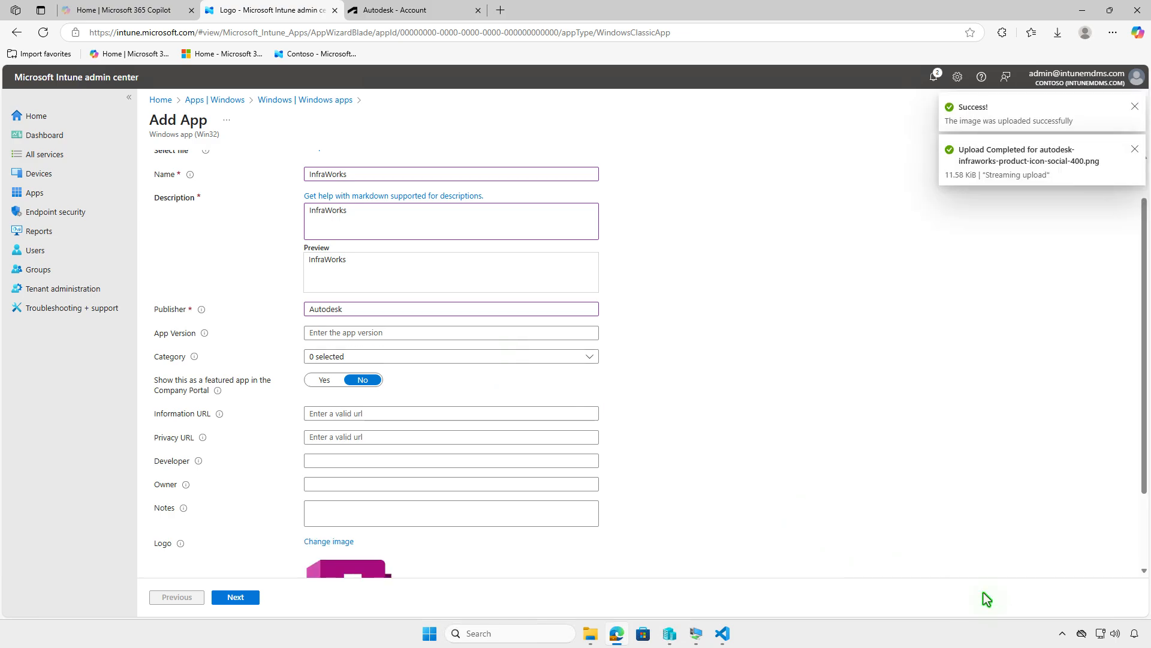
scroll(775, 509, "down", 2)
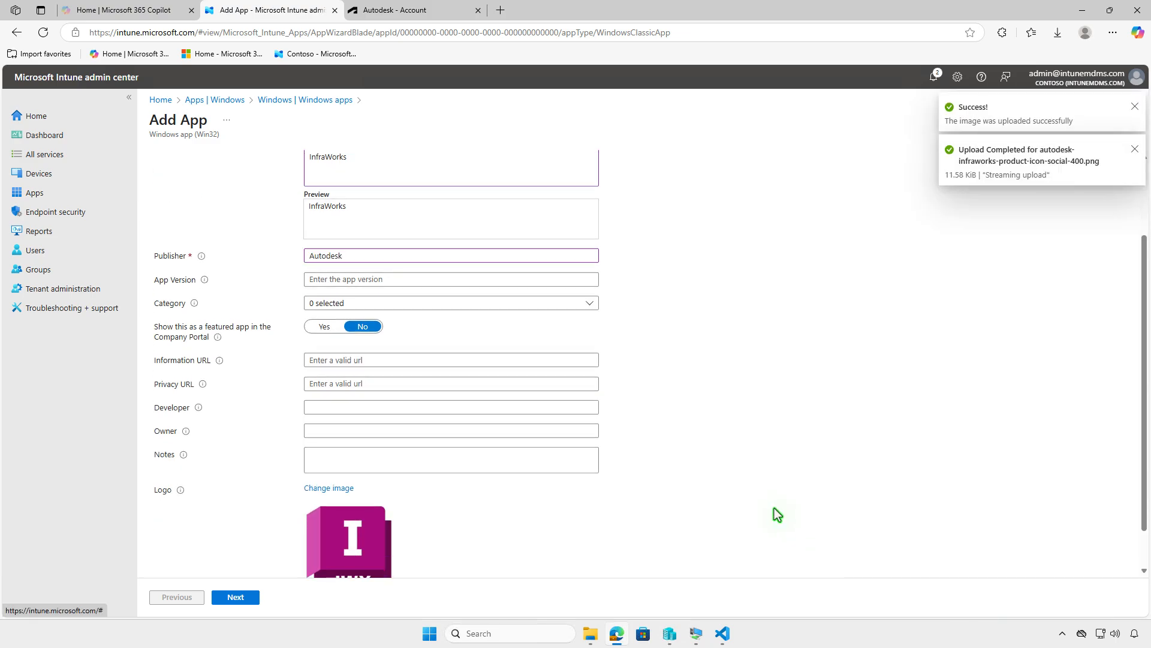
left_click(250, 599)
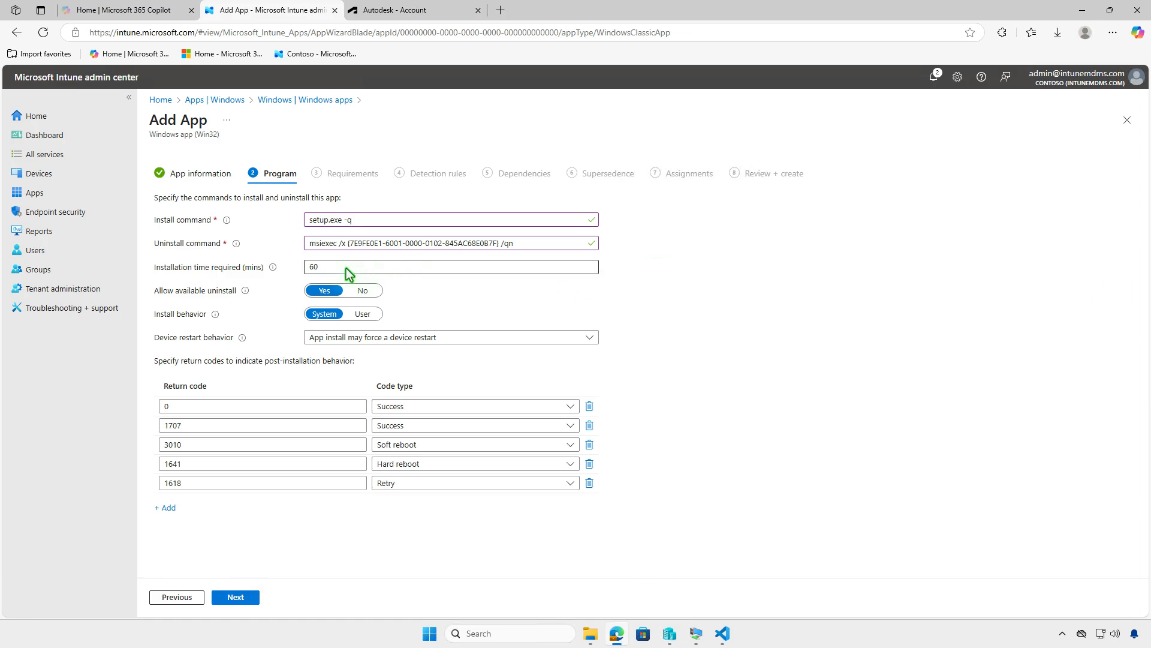
Set the required installation time to 120 minutes and continue to the Requirements settings.
left_click(311, 268)
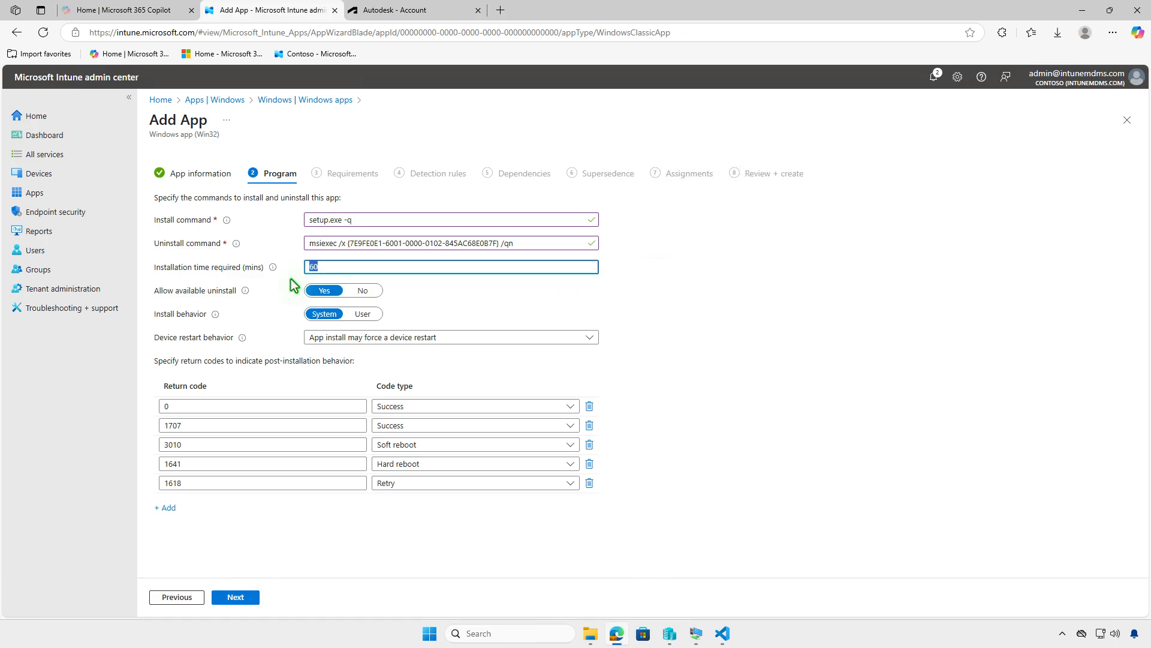
type("120")
left_click(251, 596)
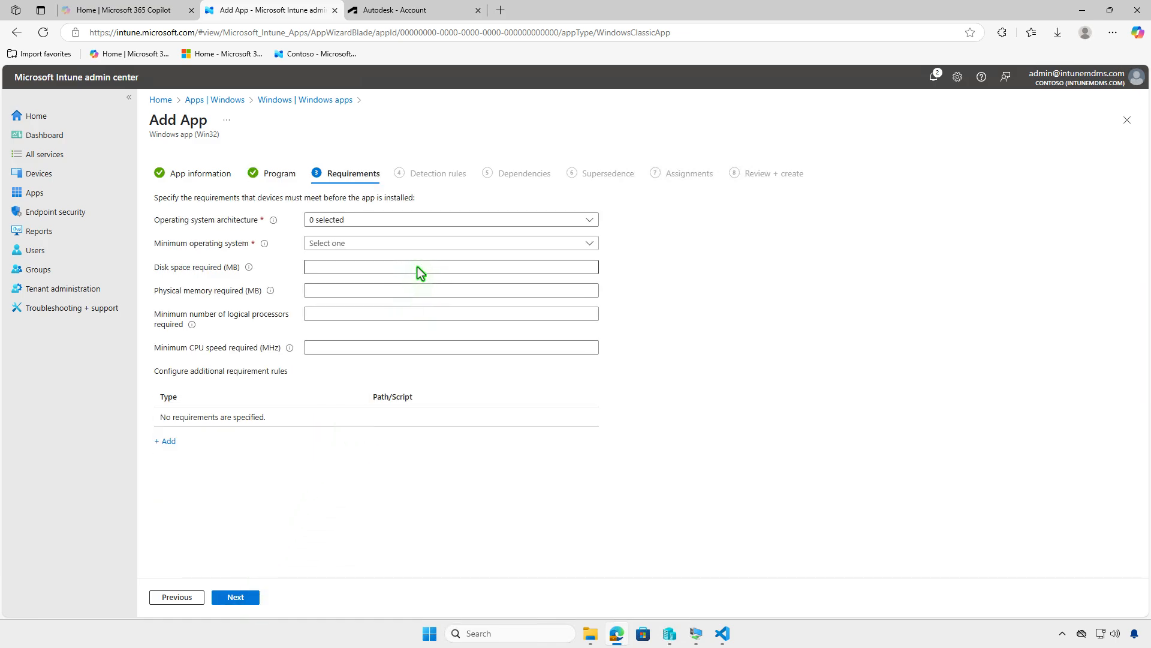
Require 64-bit architecture and Windows 10 1607 as the minimum operating system, and continue to the detection rules.
left_click(435, 222)
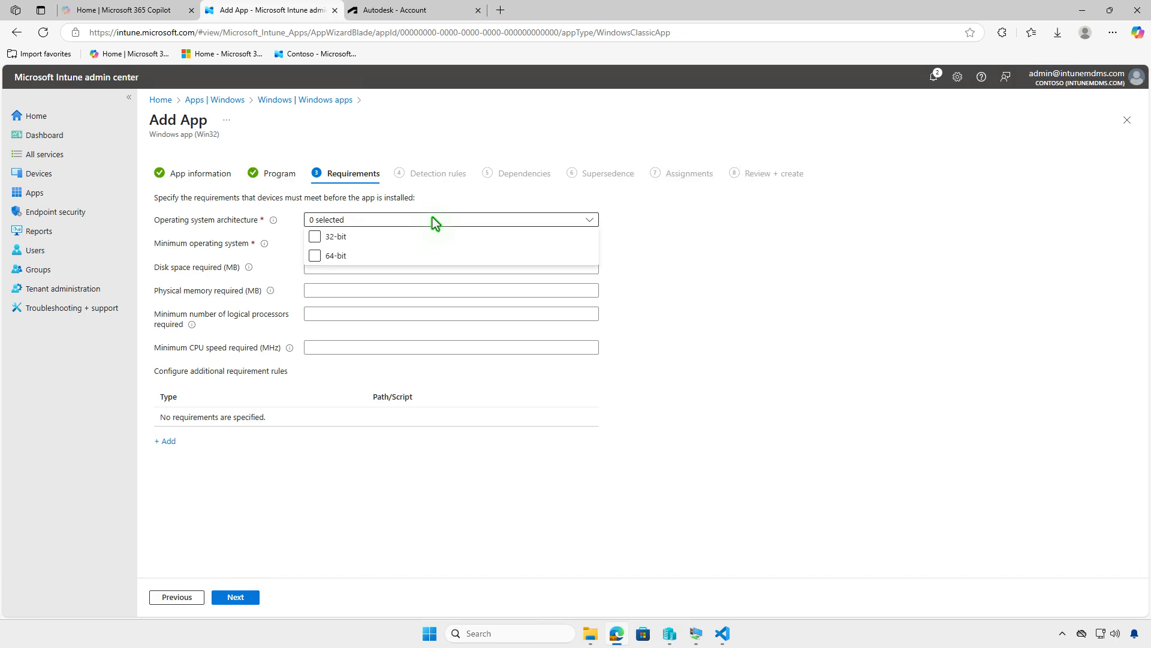
left_click(336, 256)
left_click(292, 265)
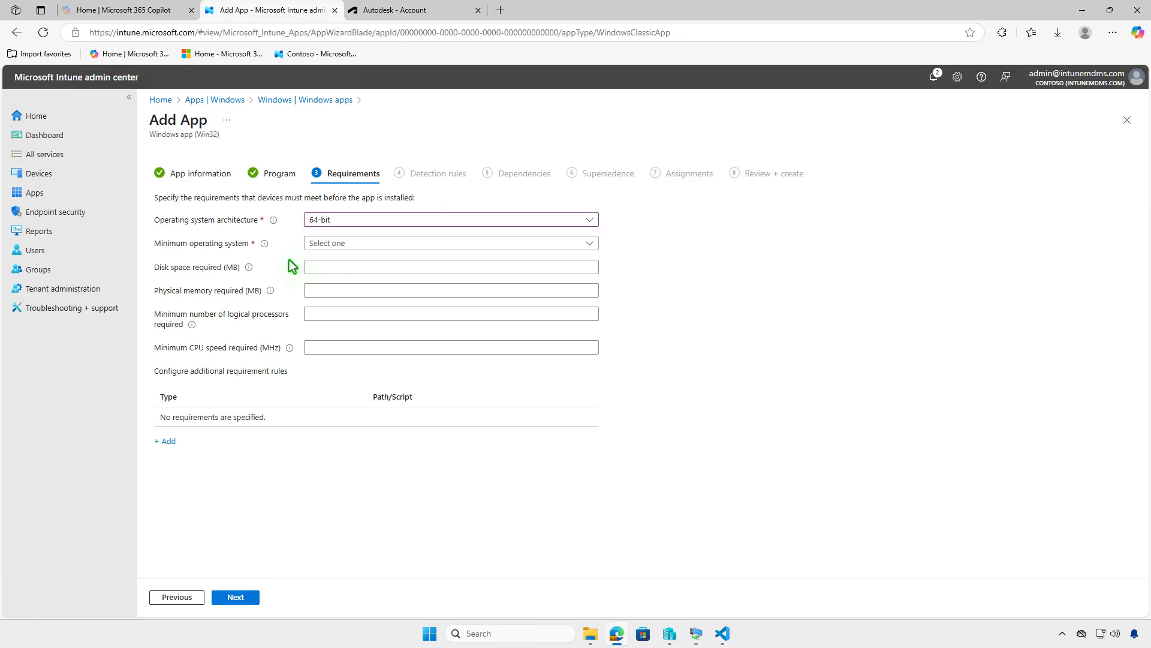
left_click(385, 244)
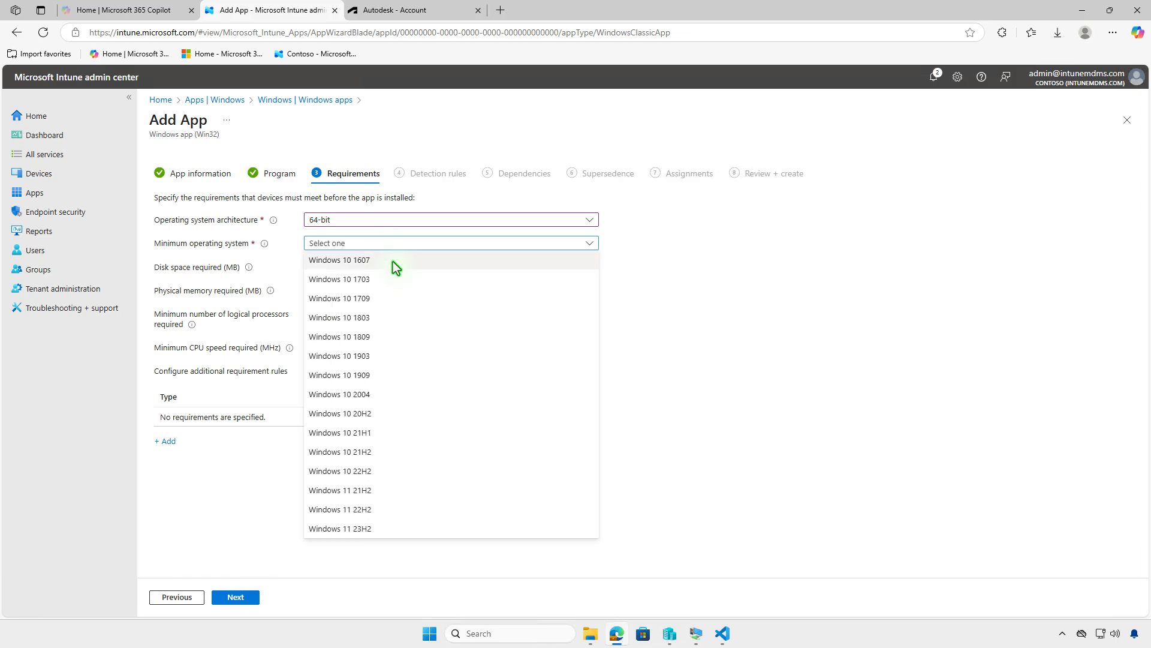
left_click(394, 261)
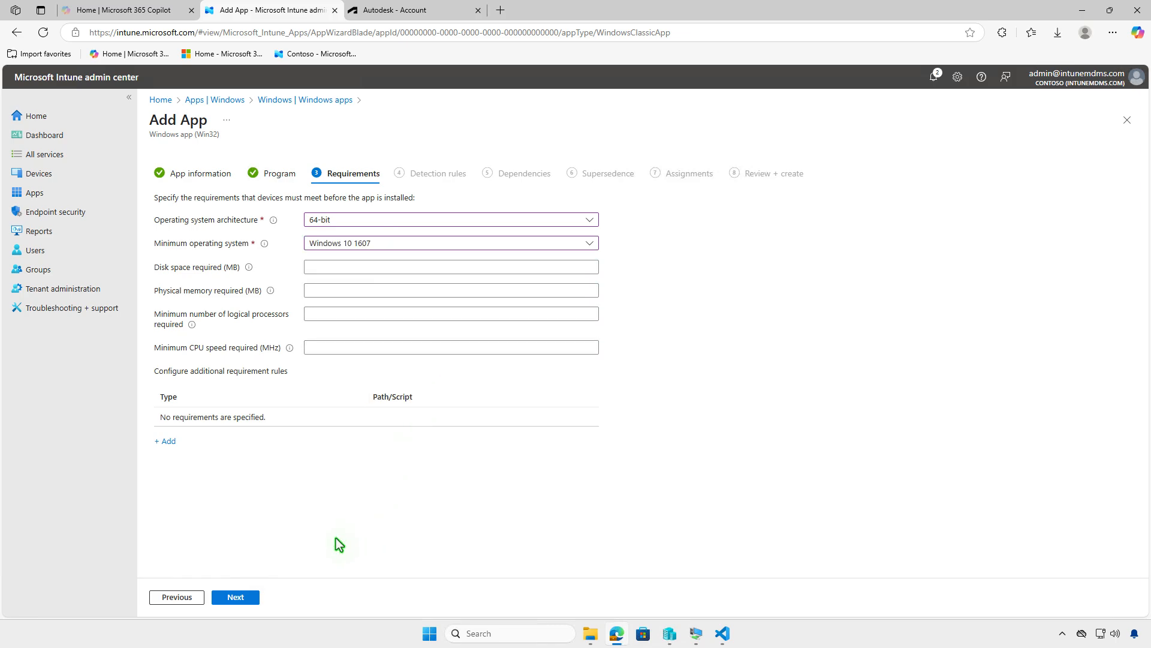
left_click(249, 597)
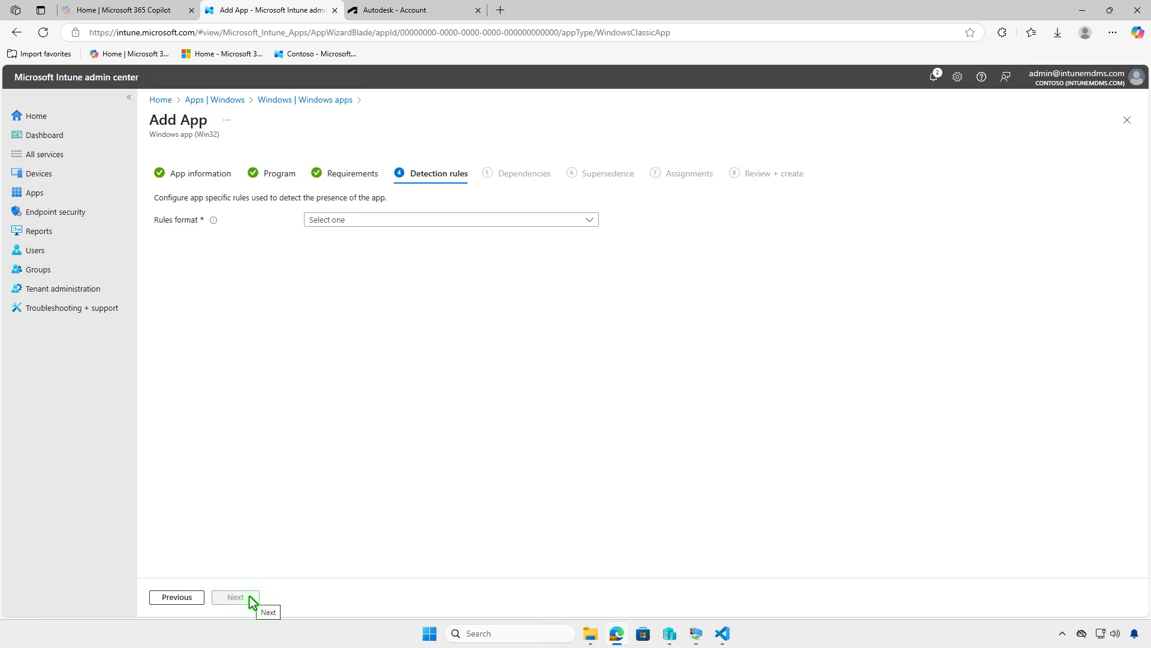
left_click(524, 220)
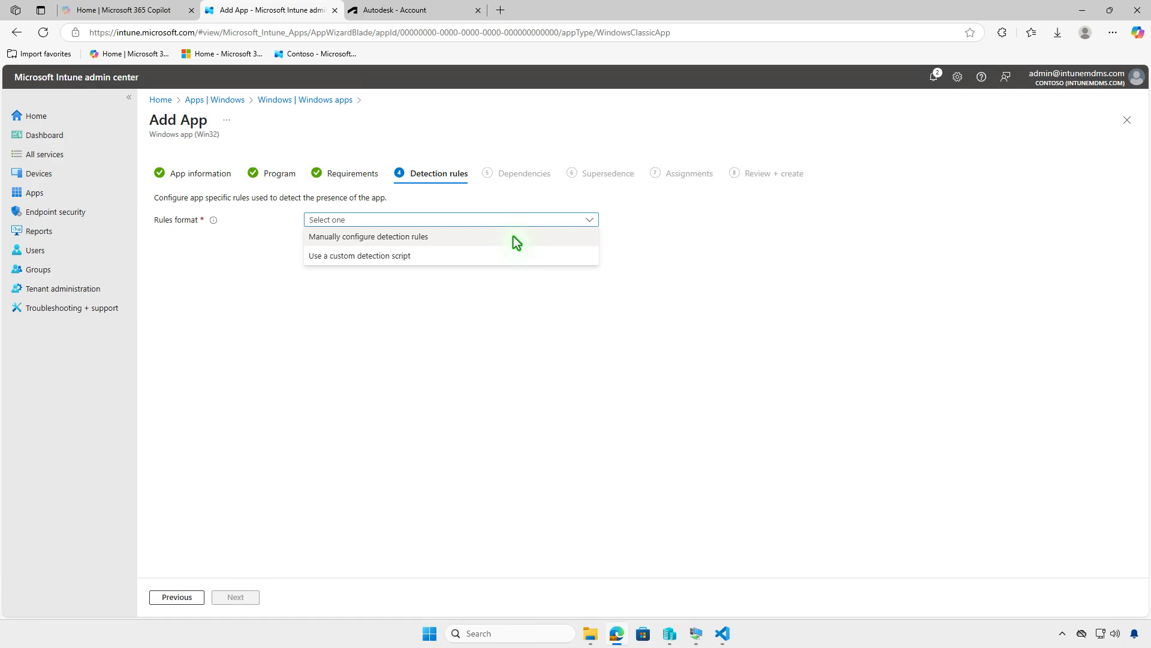
left_click(513, 237)
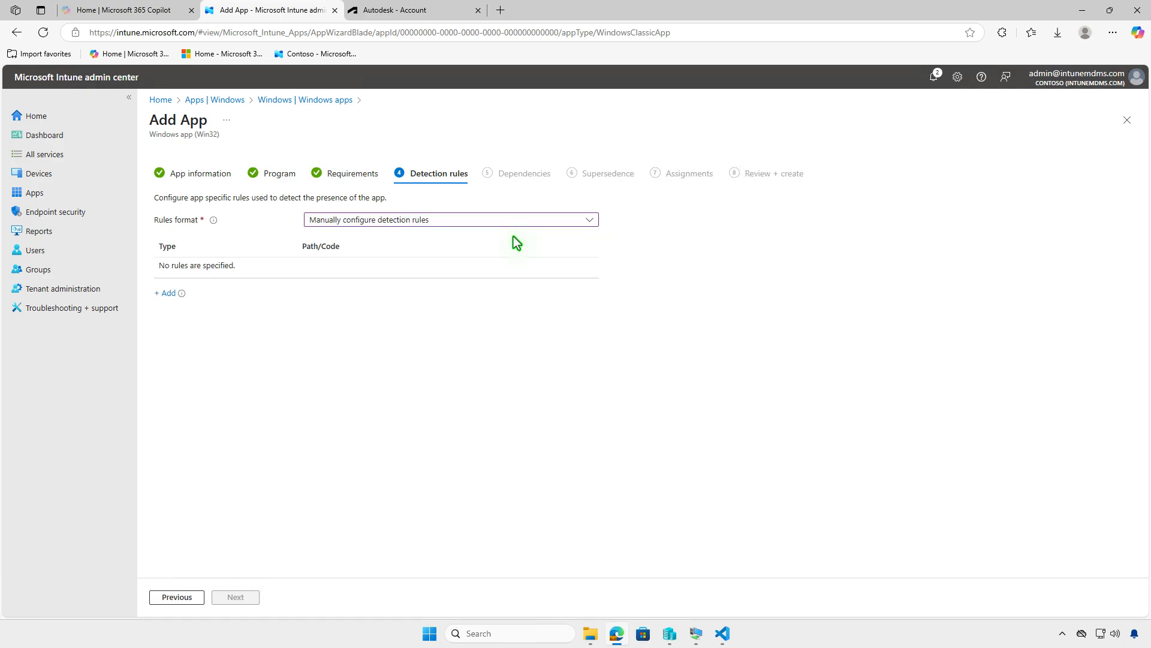
left_click(165, 293)
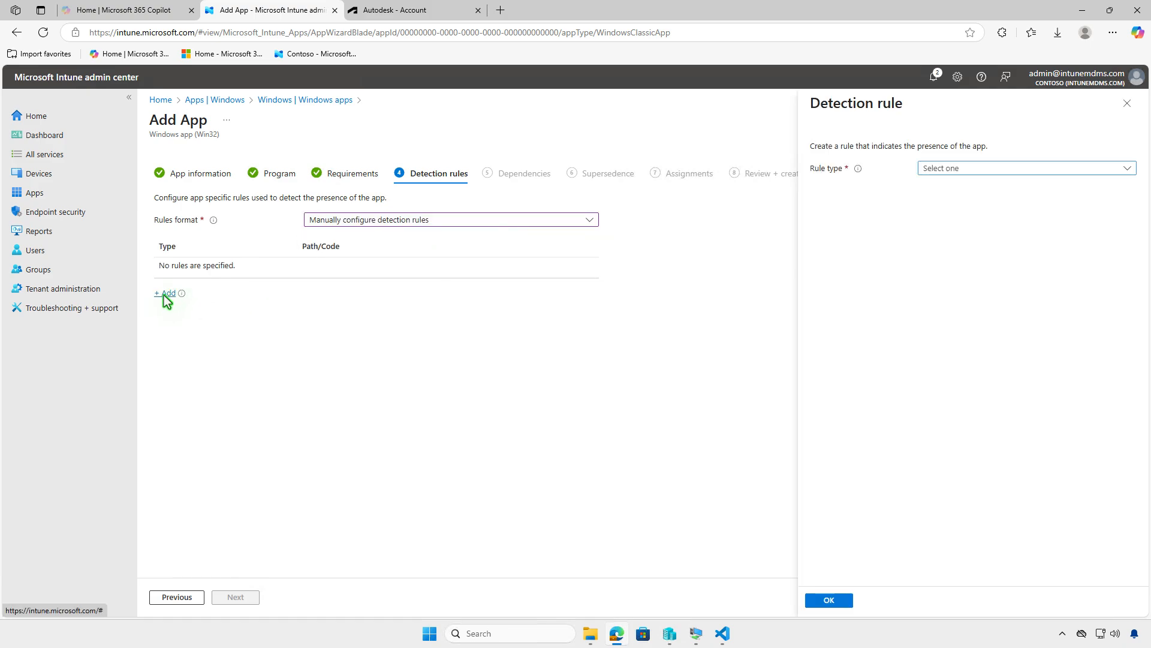
left_click(1039, 167)
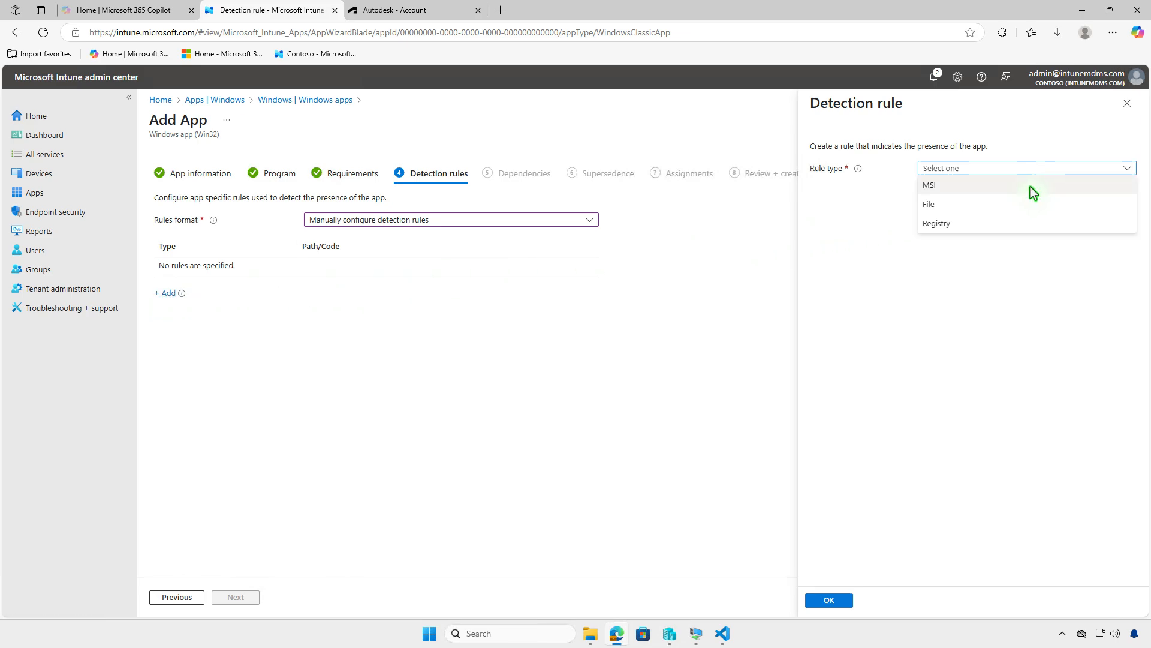
left_click(1030, 186)
left_click(1067, 204)
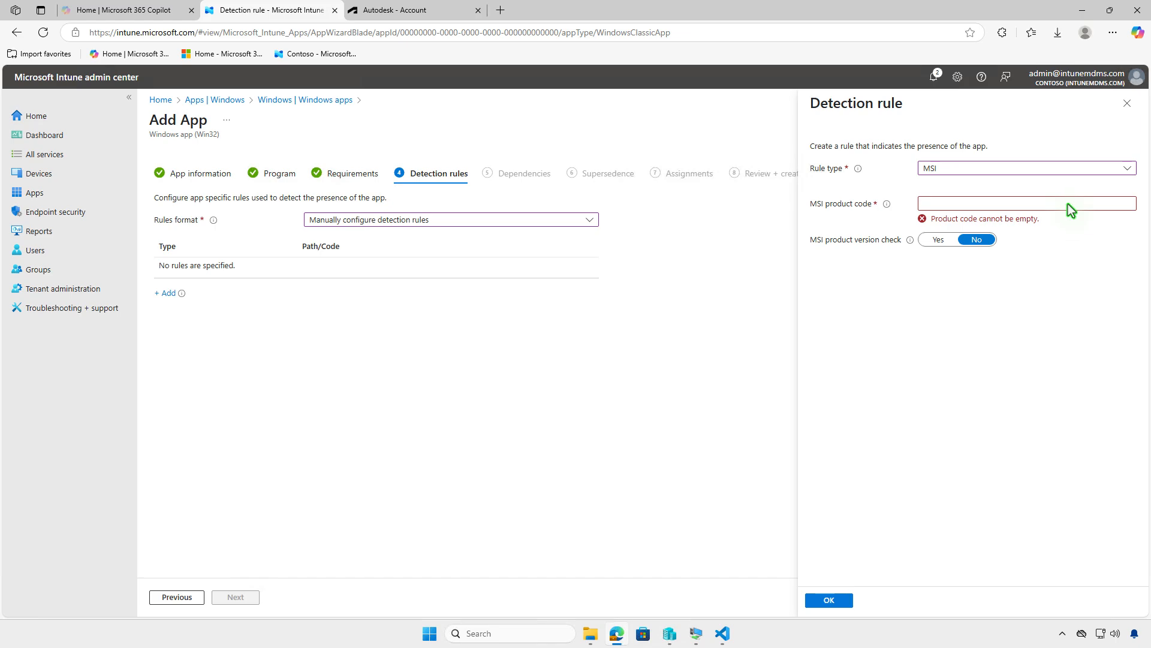
key("ctrl+v")
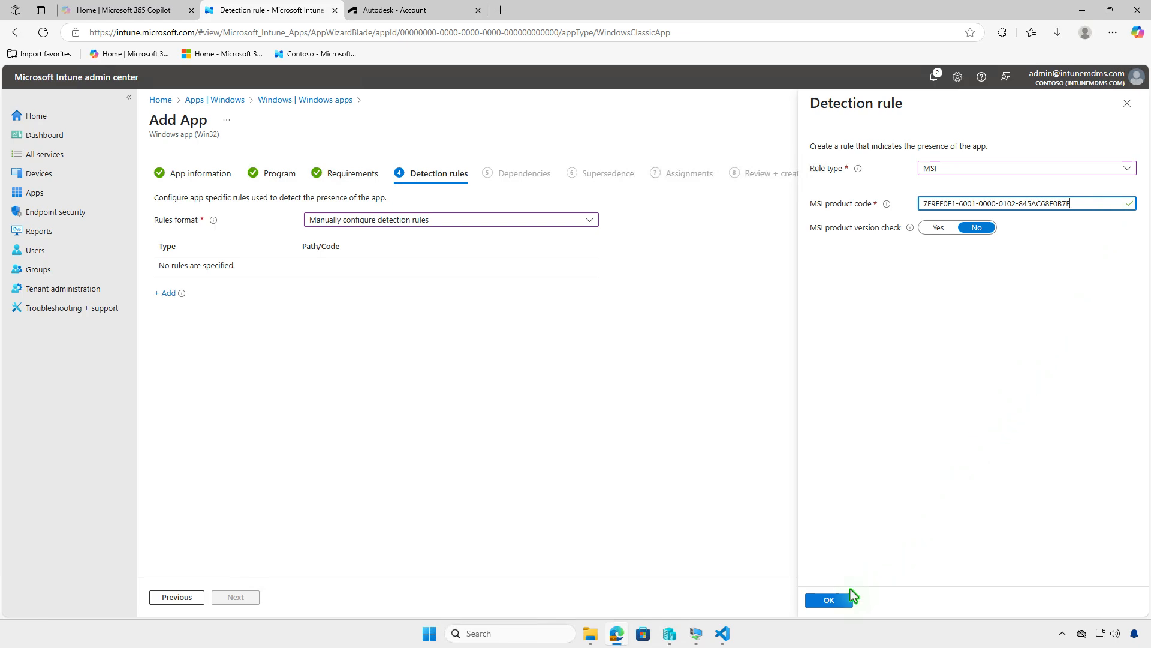
left_click(839, 601)
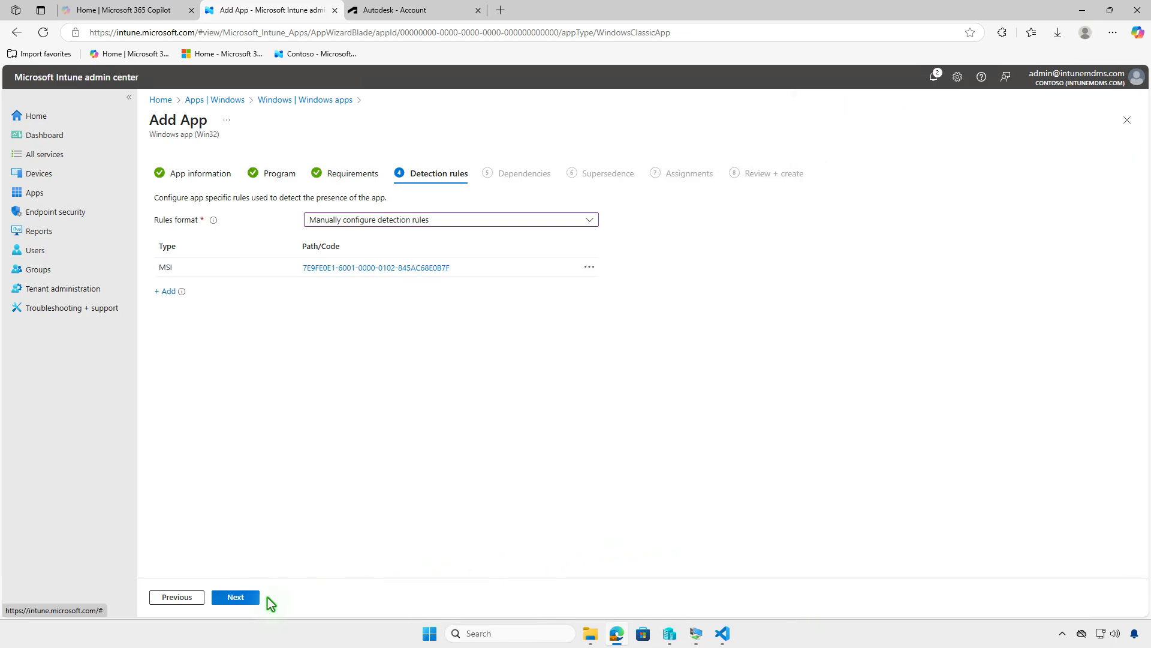
Continue to the Assignments settings without adding any dependencies or superseded apps.
left_click(246, 596)
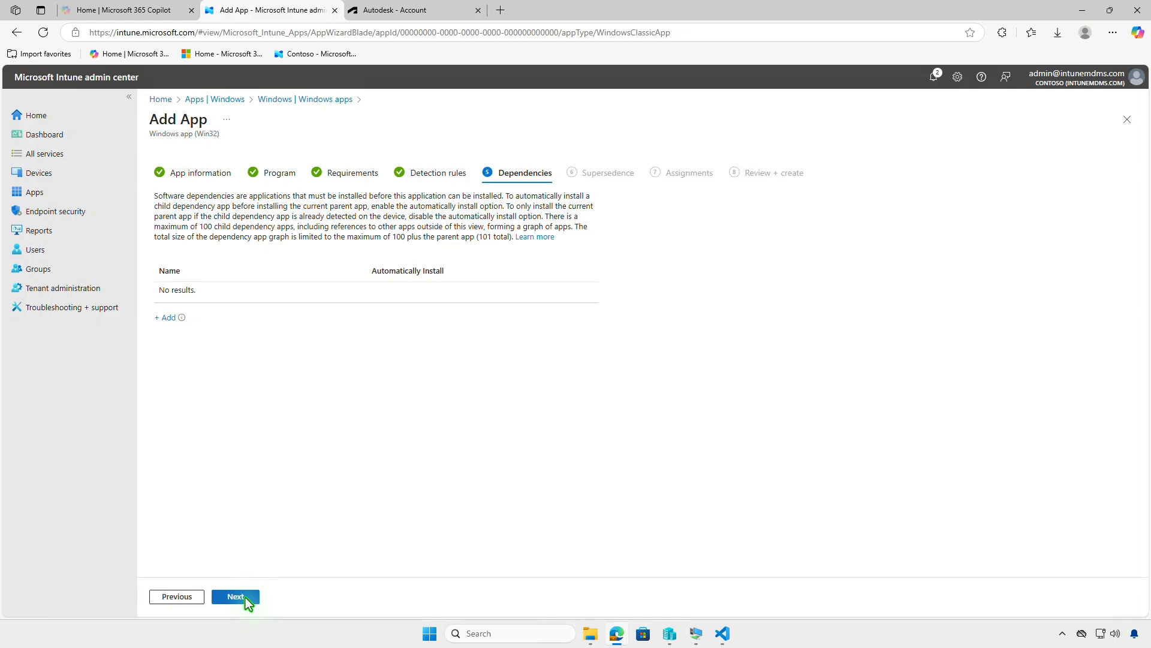
left_click(246, 597)
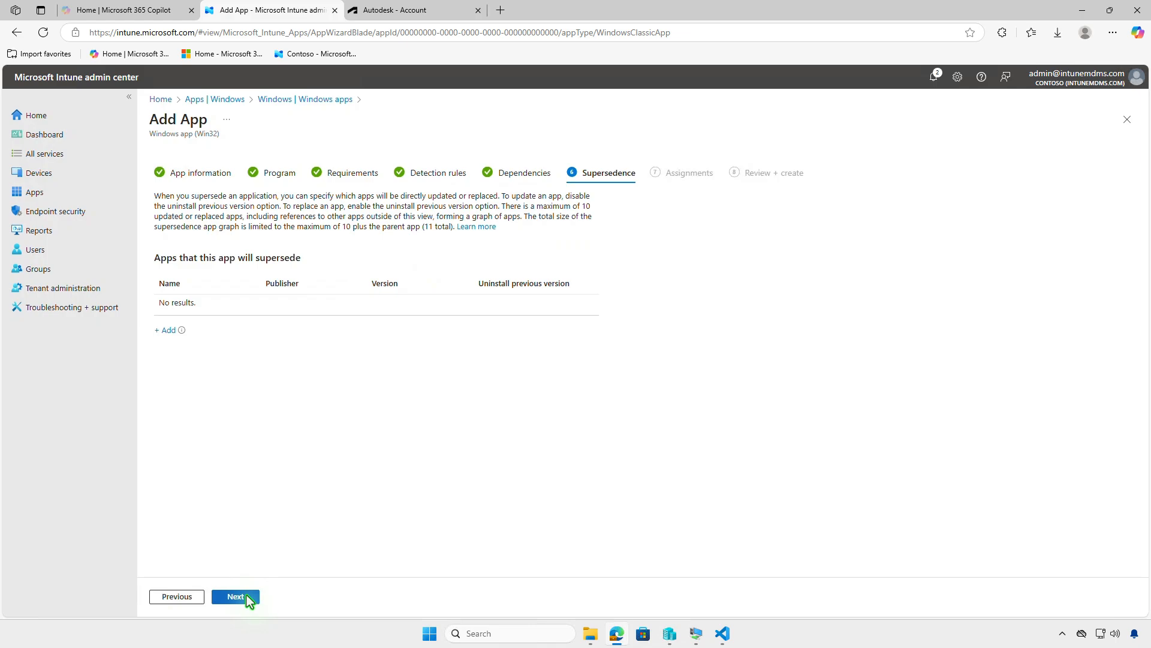
left_click(246, 597)
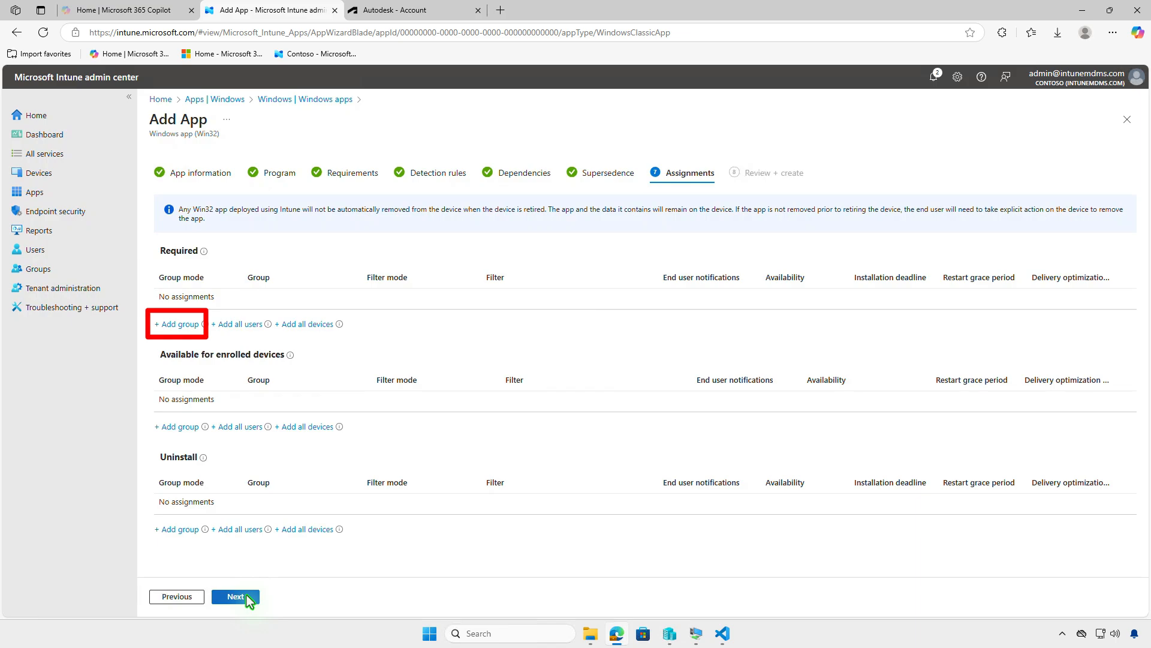
Assign the app as required to the Test_Devices group and look over that assignment's settings without changing them.
left_click(191, 324)
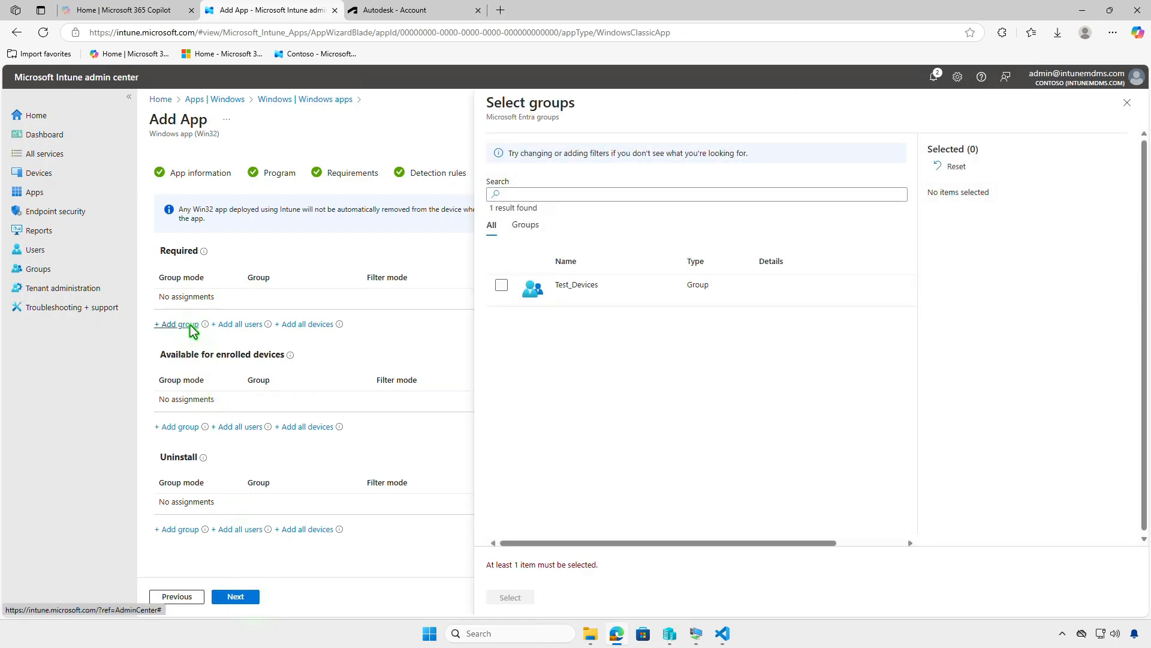
left_click(502, 286)
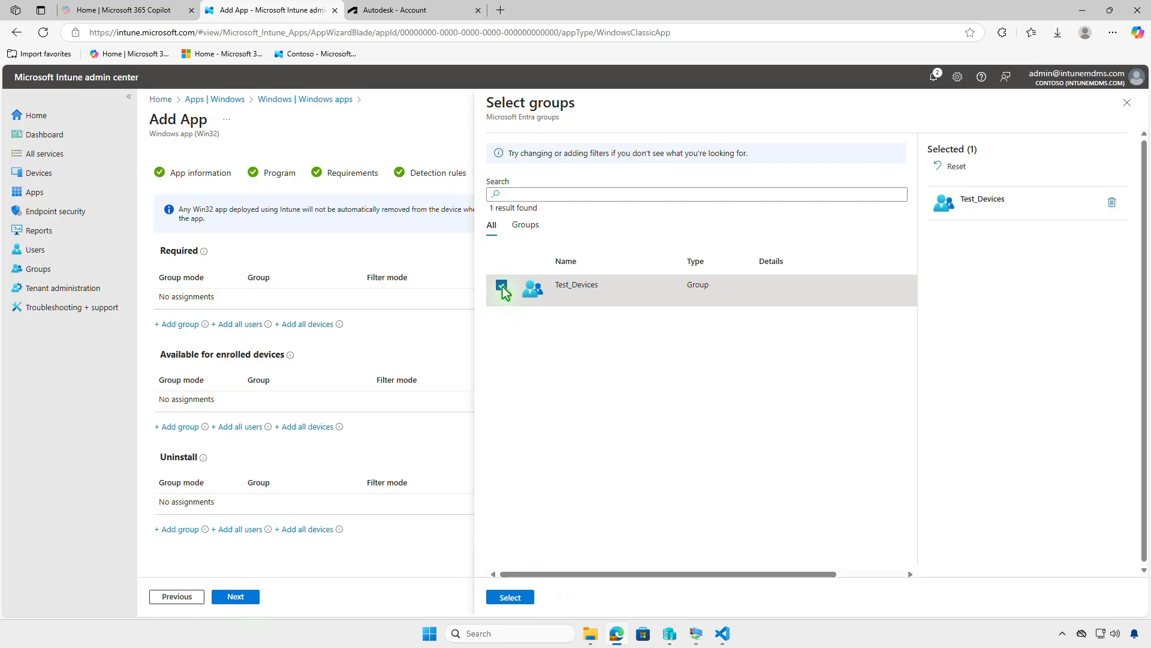
left_click(510, 597)
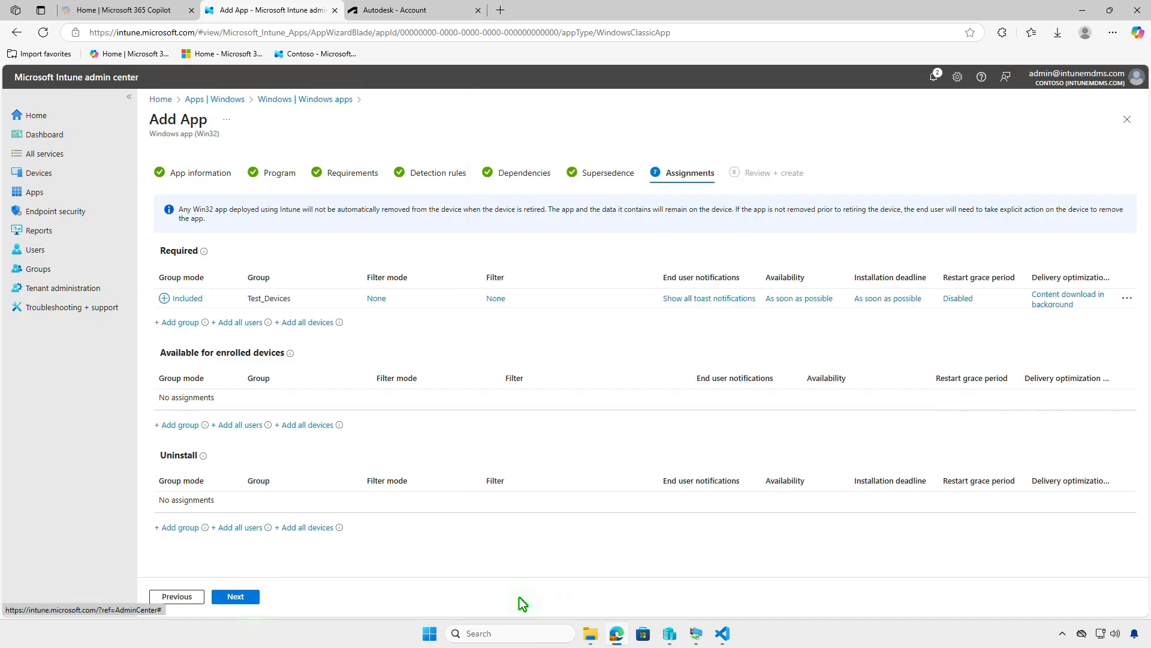
left_click(699, 300)
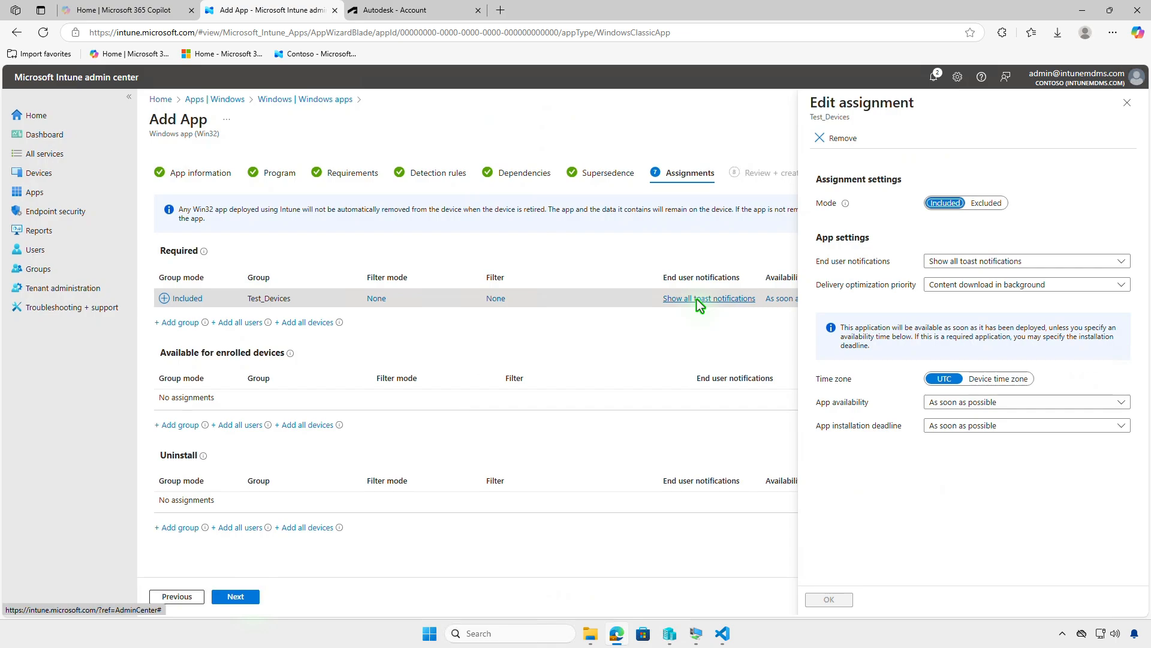
left_click(1127, 104)
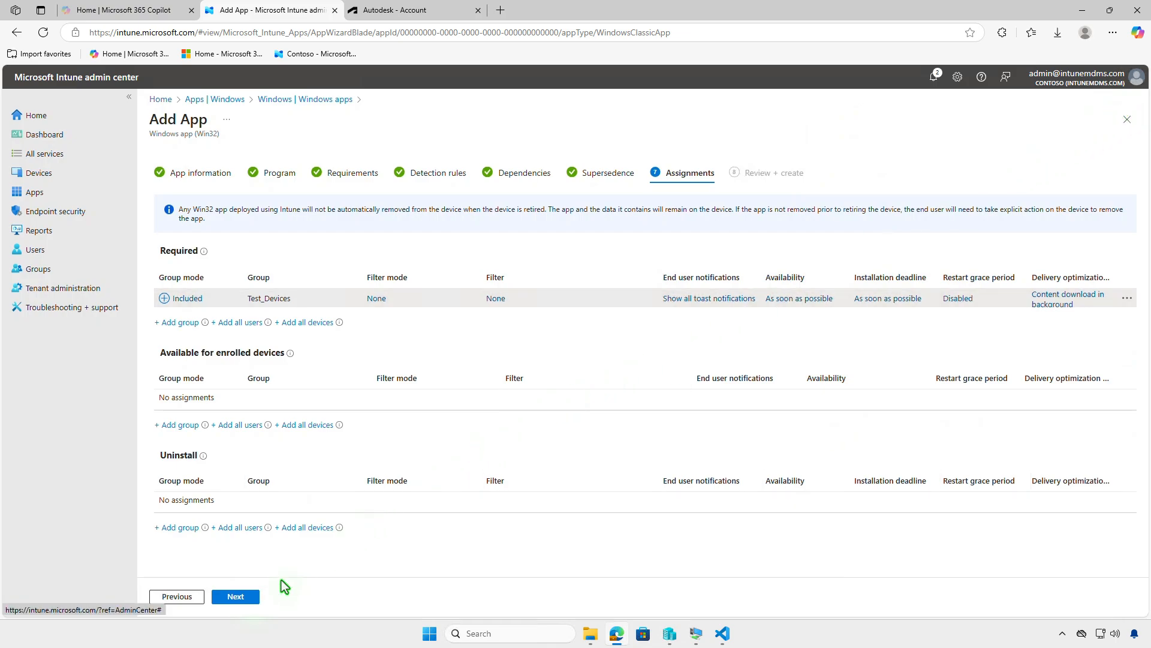
Proceed through the review to create the InfraWorks app, and check the notifications for its package upload.
left_click(250, 597)
left_click(249, 598)
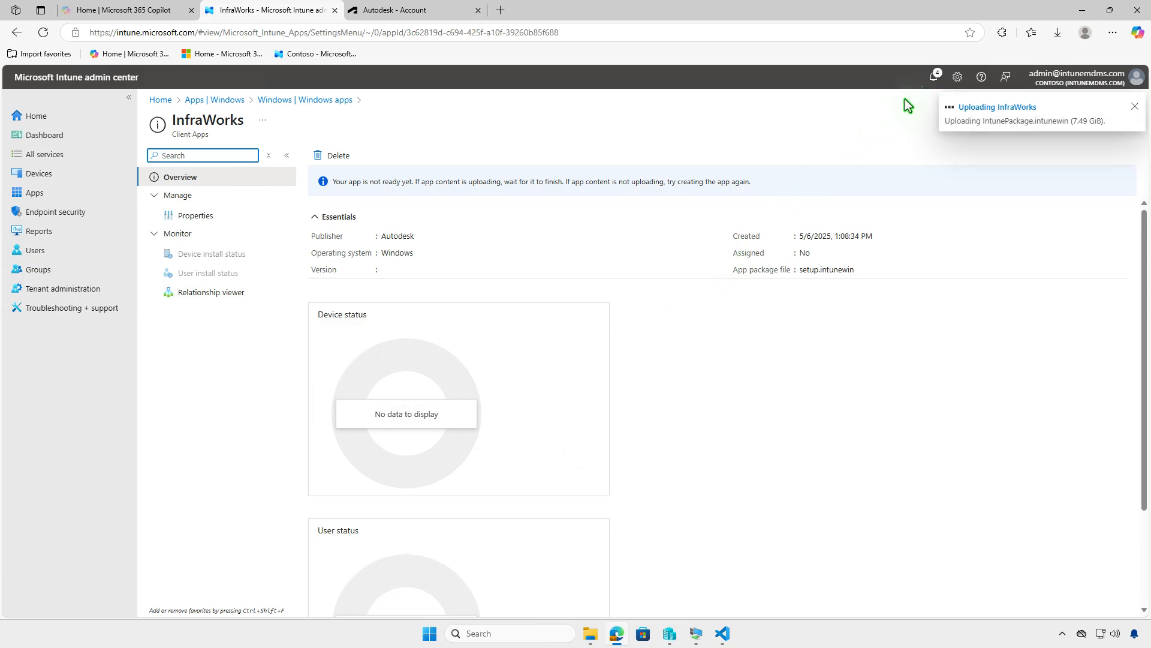
left_click(932, 81)
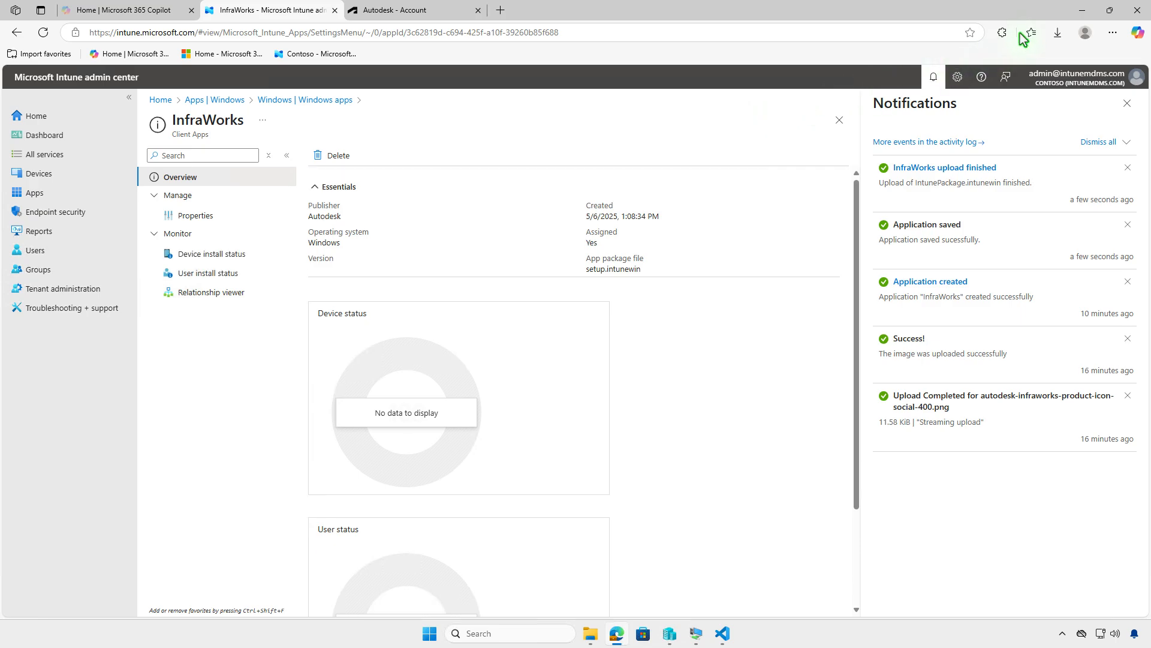
Switch to the WIN10 virtual machine and examine the Contoso work account's management info, including its device sync status.
left_click(1079, 13)
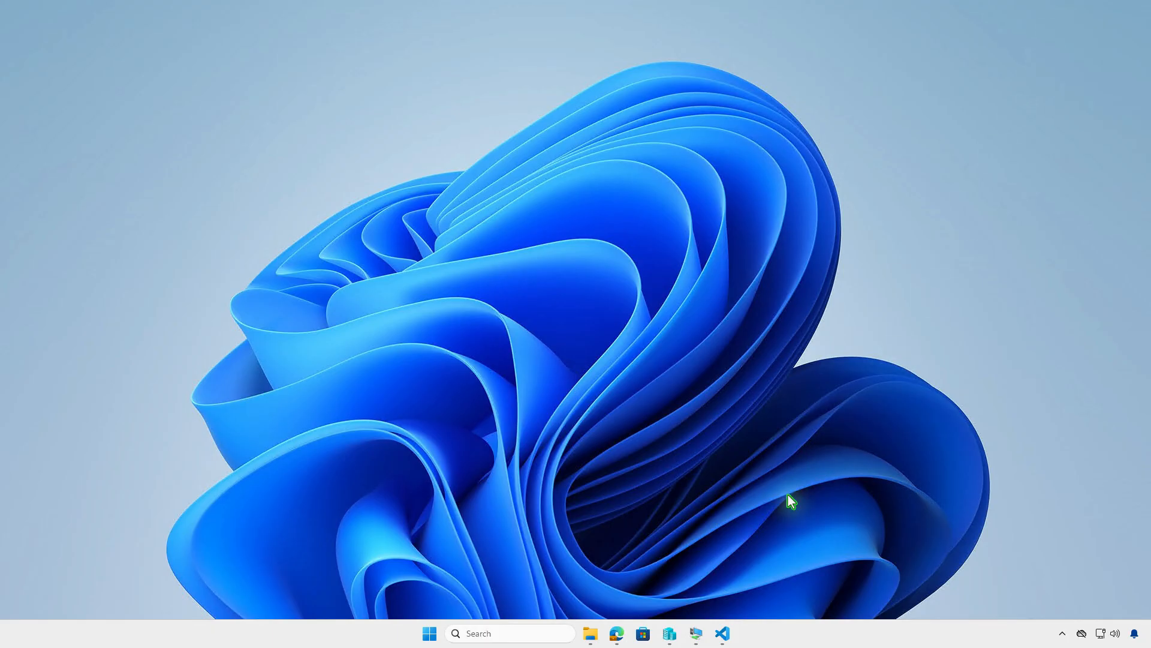
left_click(696, 633)
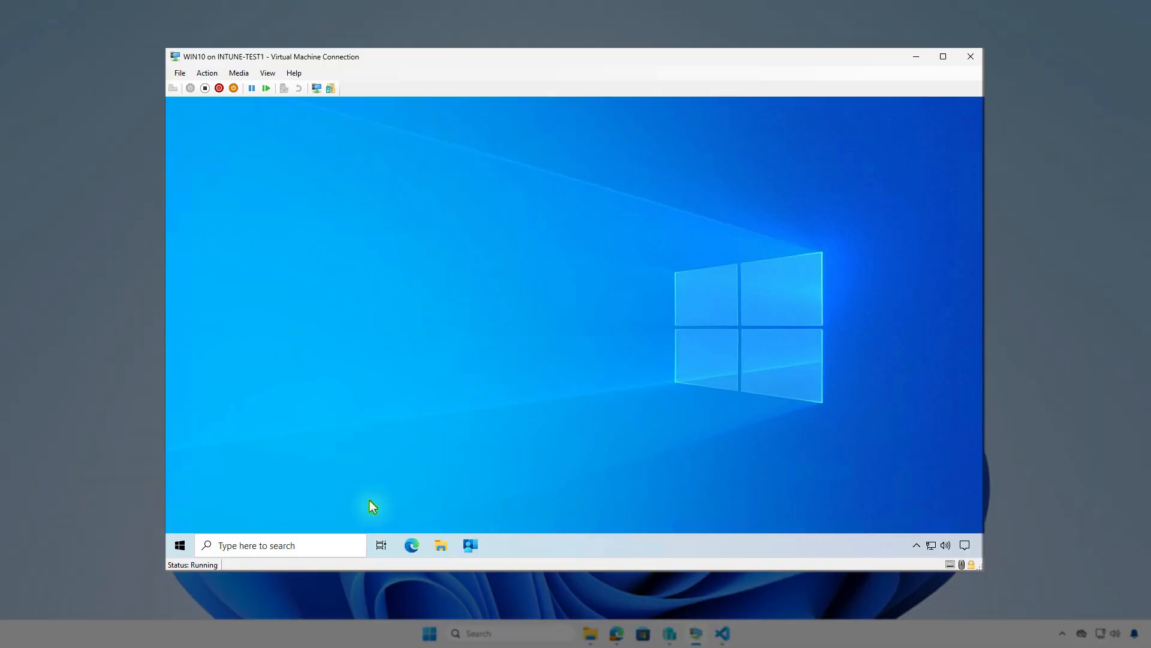
left_click(180, 545)
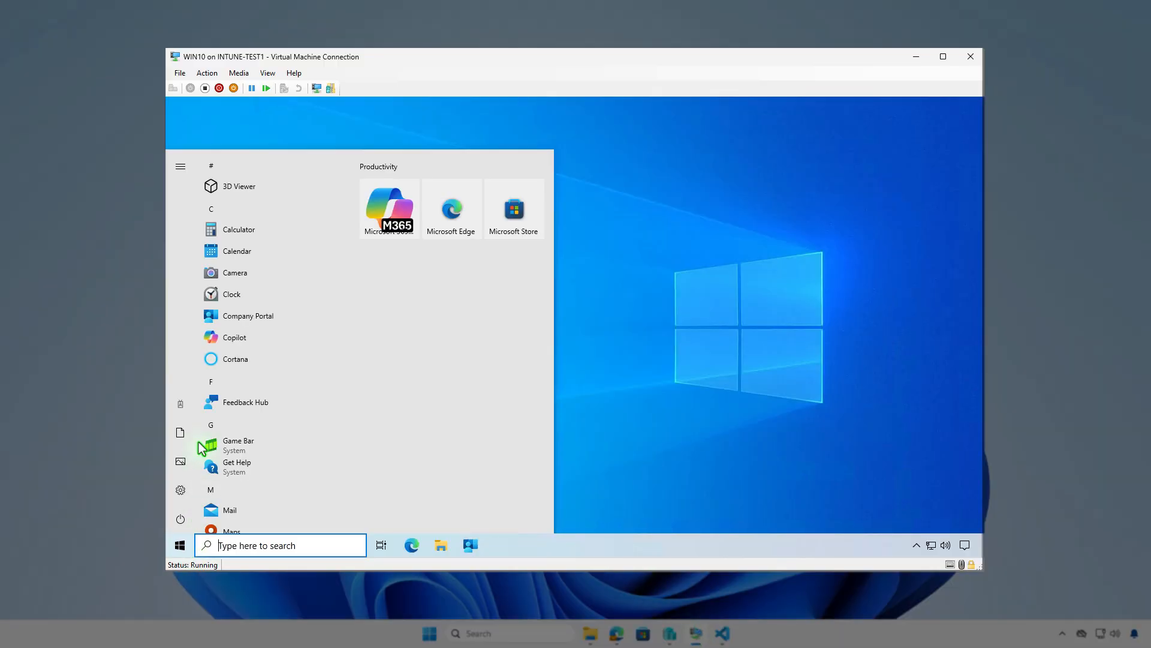
left_click(181, 403)
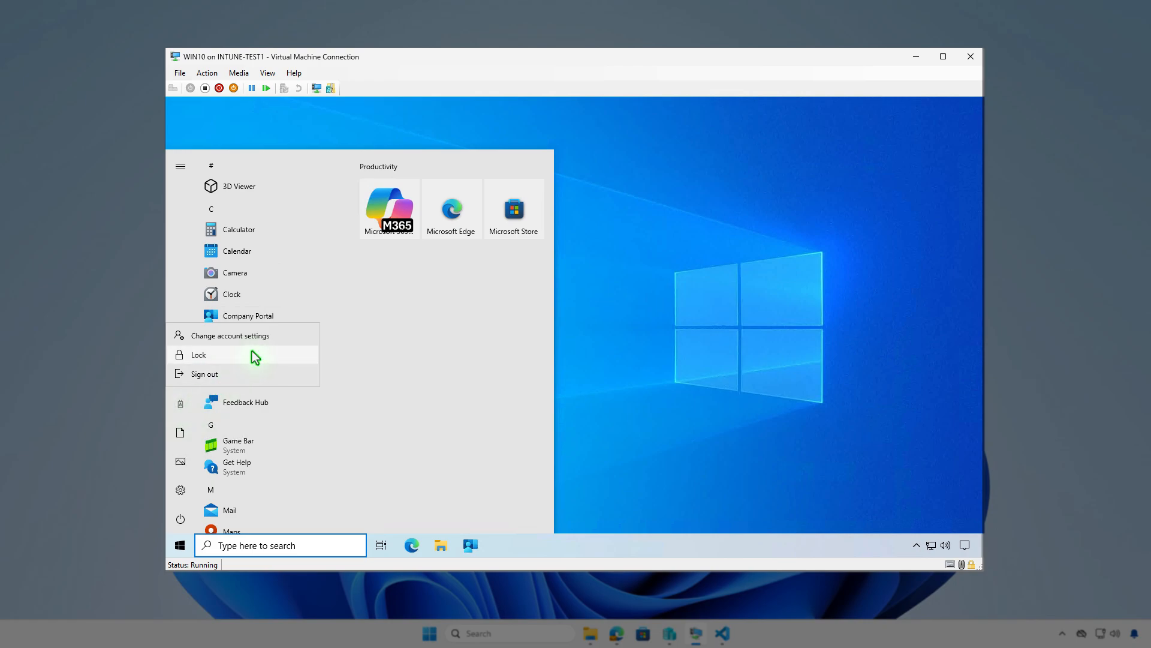
left_click(257, 336)
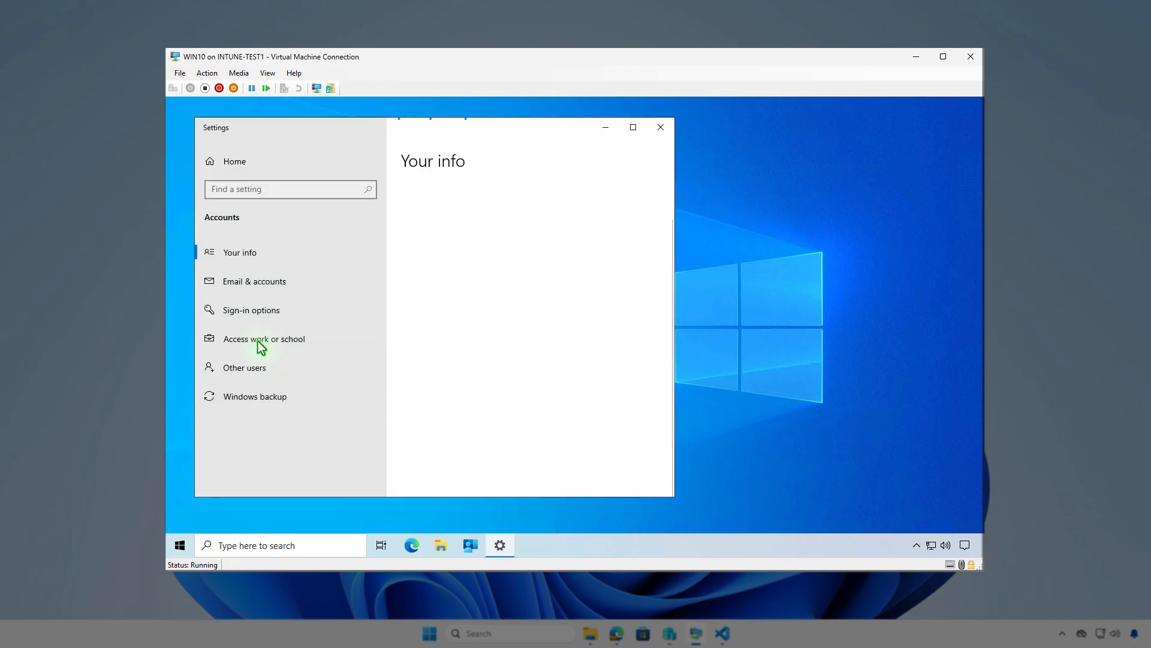
left_click(336, 341)
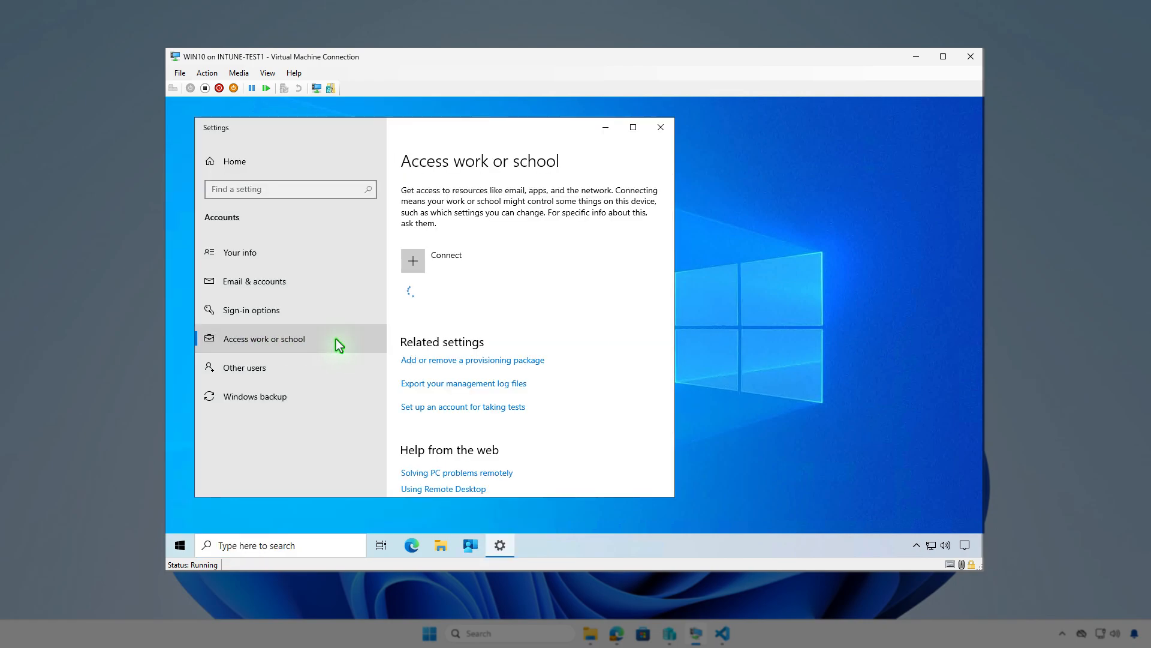
left_click(575, 303)
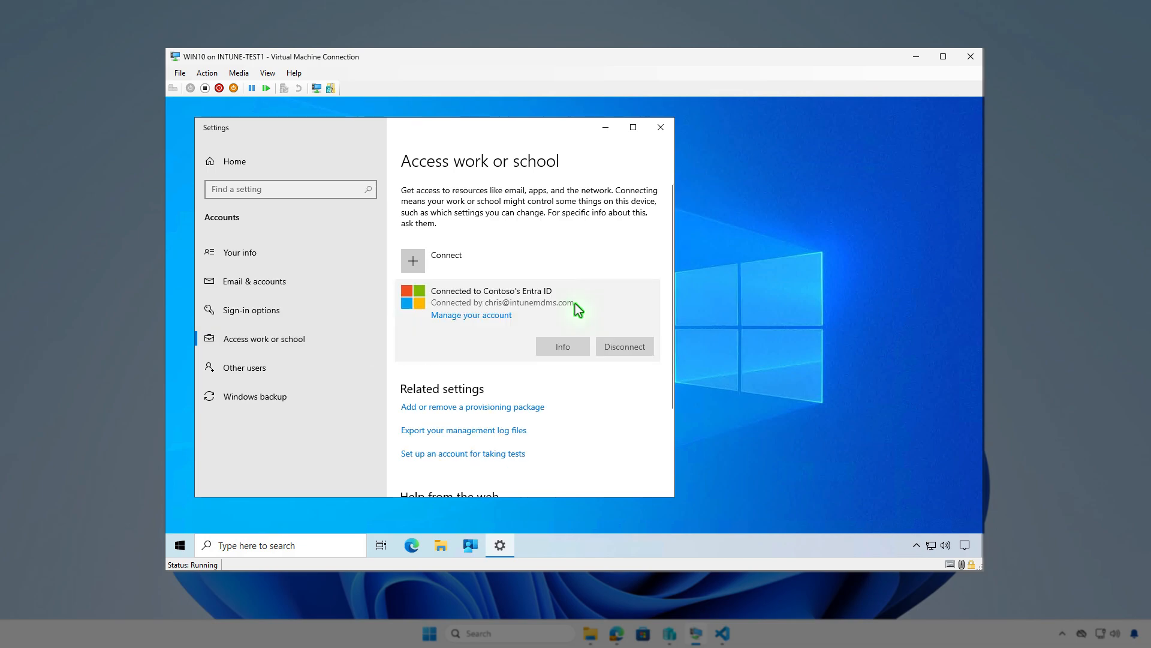
left_click(562, 347)
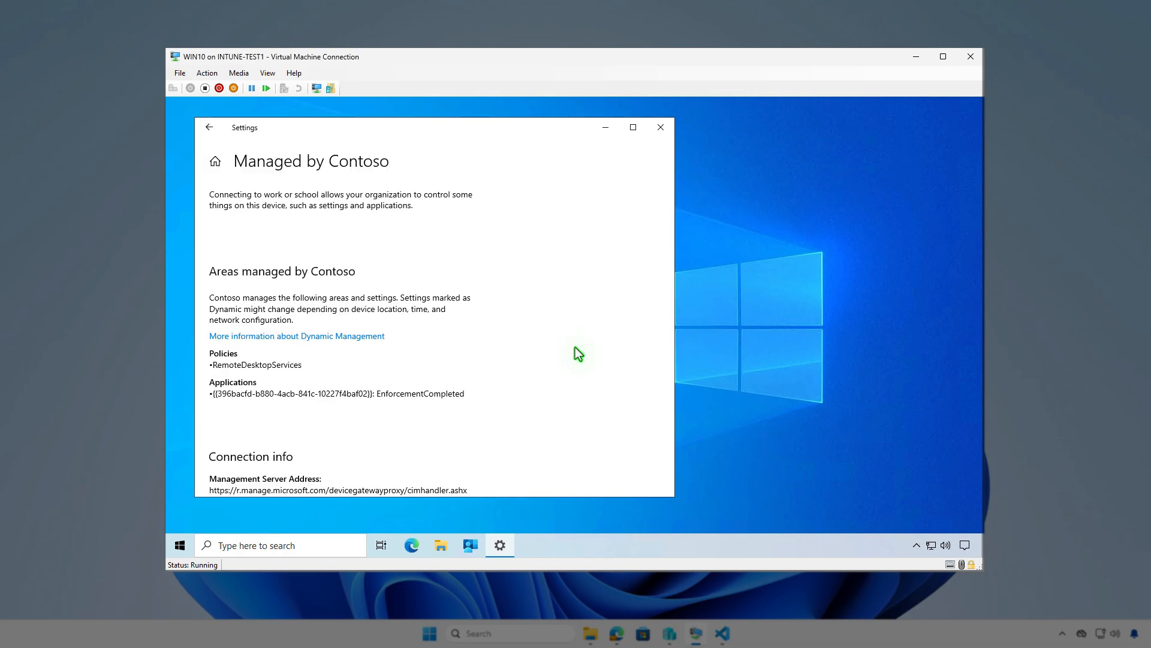
scroll(574, 348, "down", 5)
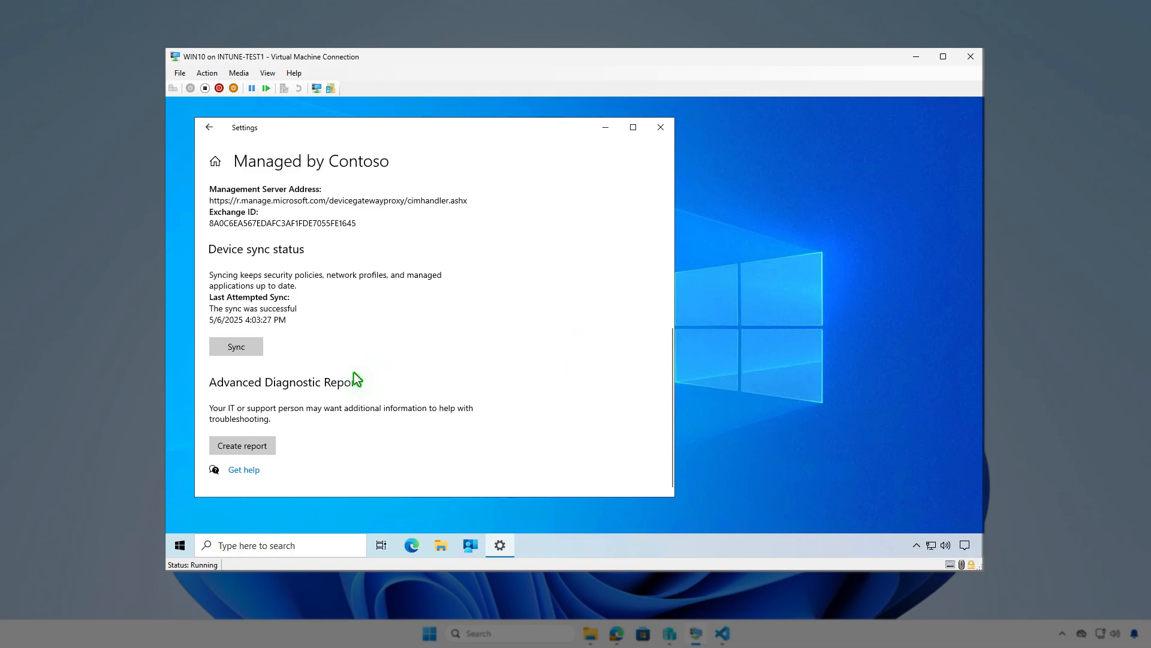
left_click(606, 127)
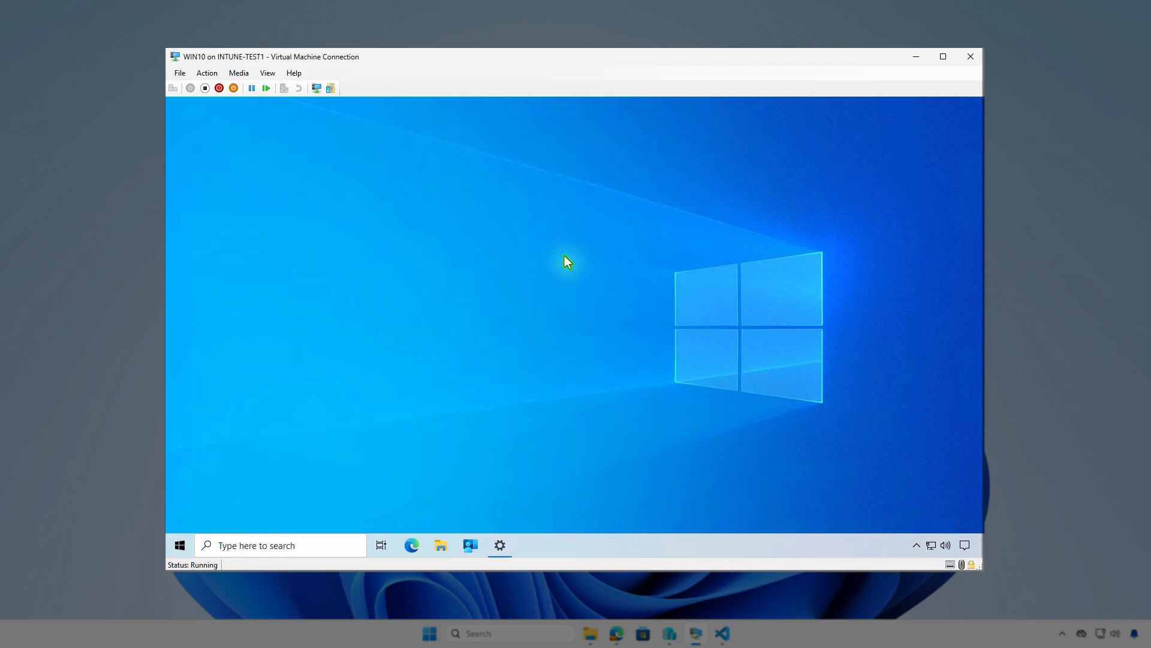
Sync the device from the Company Portal settings and check the Intune software distribution notifications.
left_click(471, 545)
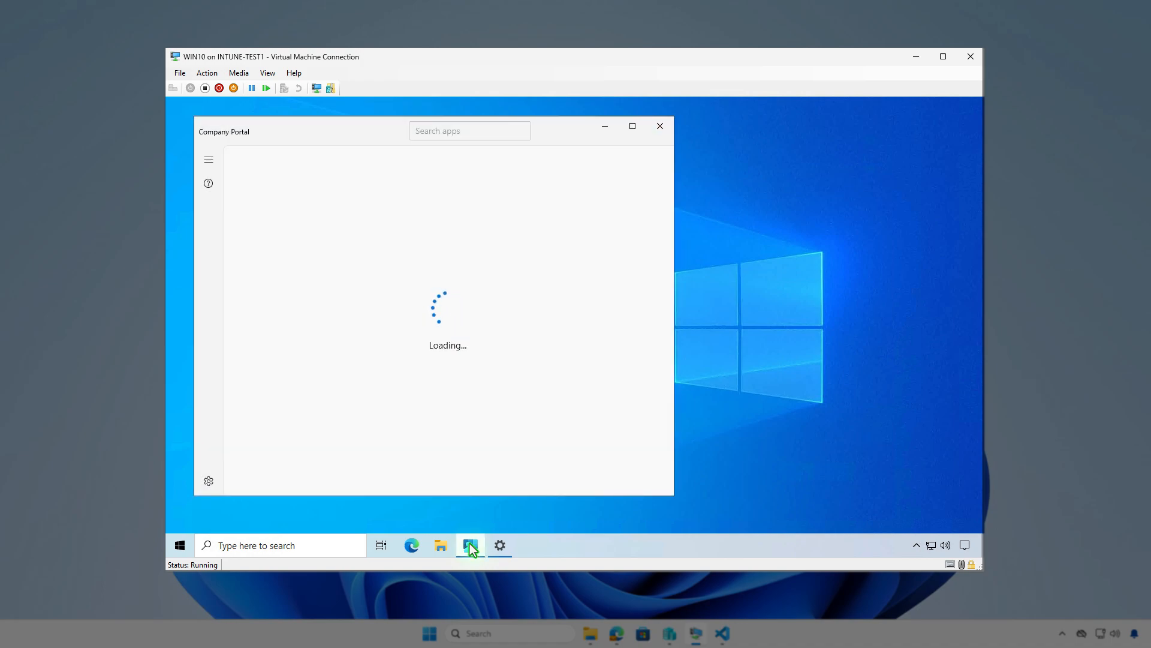
left_click(208, 481)
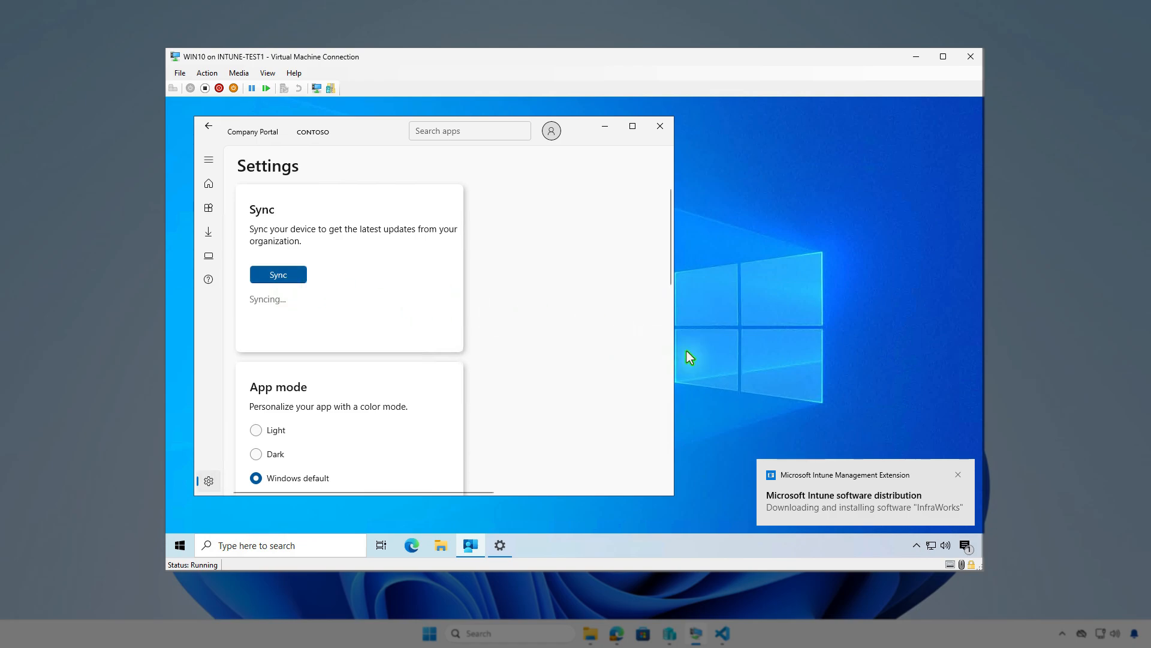
left_click(967, 546)
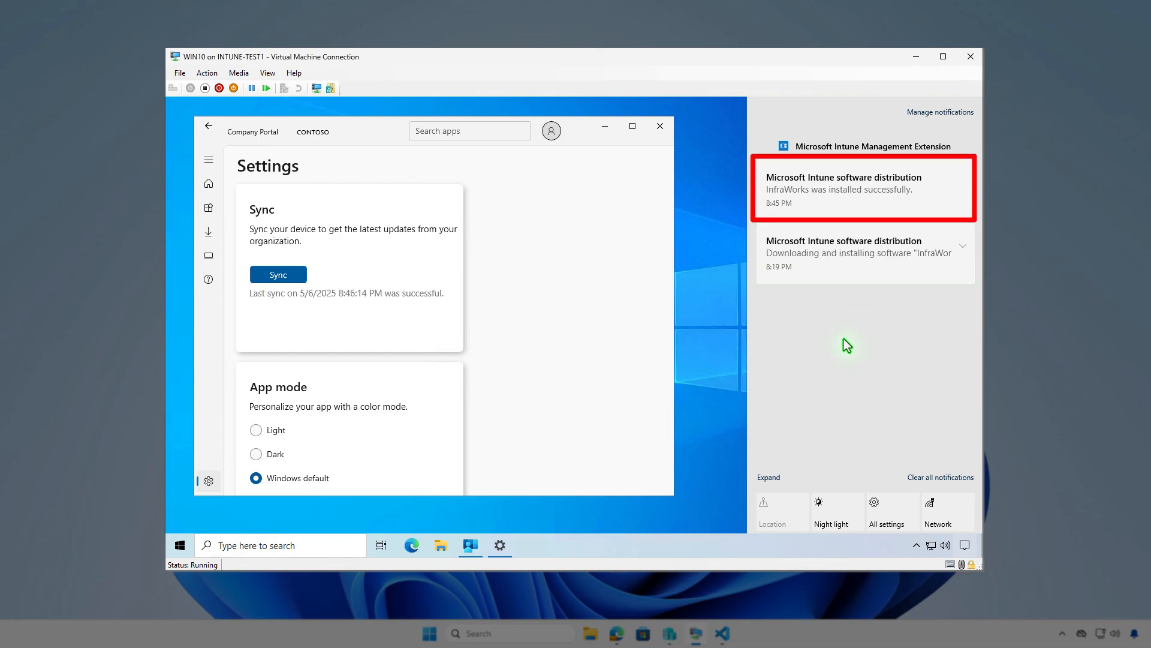
left_click(605, 127)
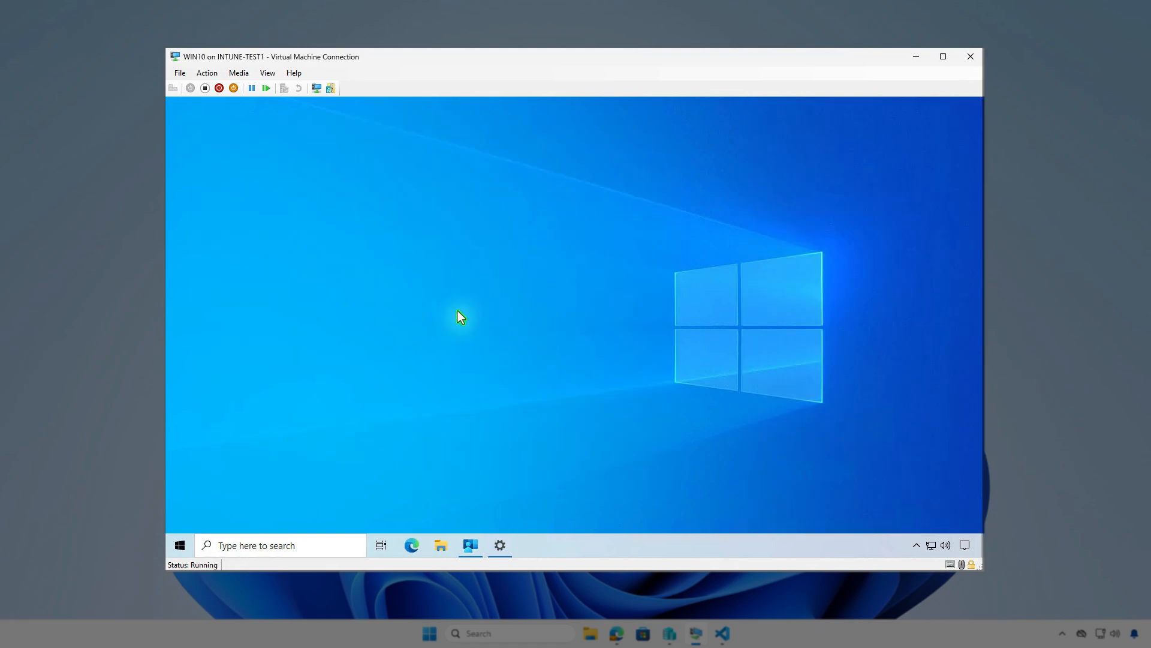
Search the virtual machine's installed apps in Apps & features for "in" to find Autodesk InfraWorks.
right_click(180, 544)
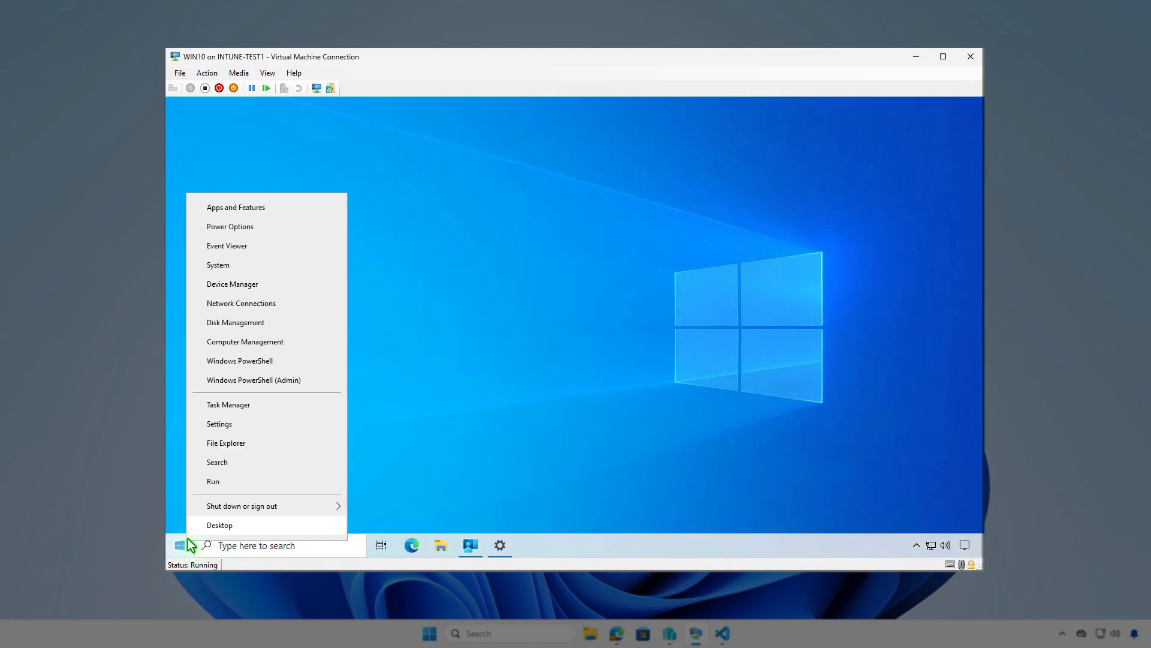
left_click(272, 207)
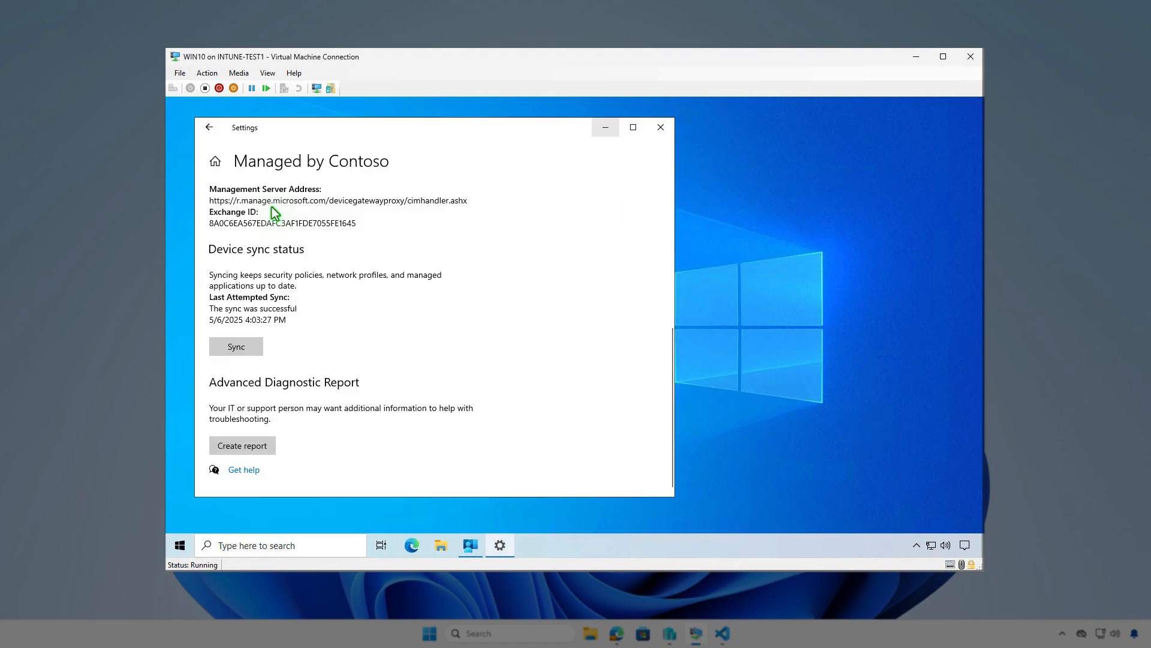
left_click(514, 364)
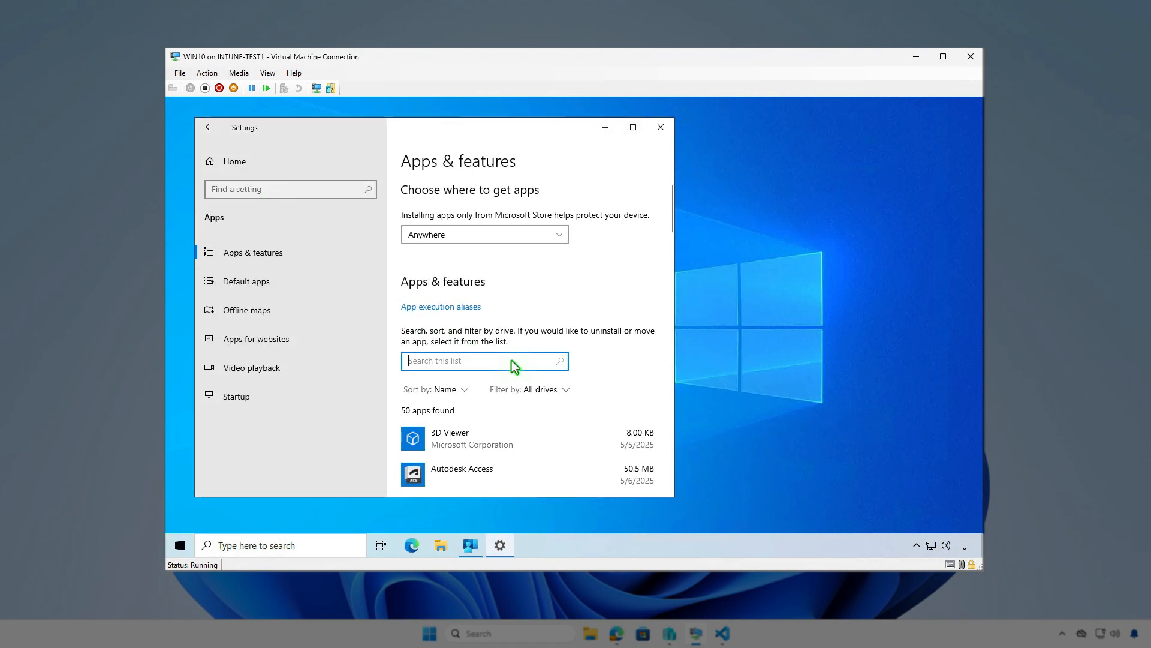
type("in")
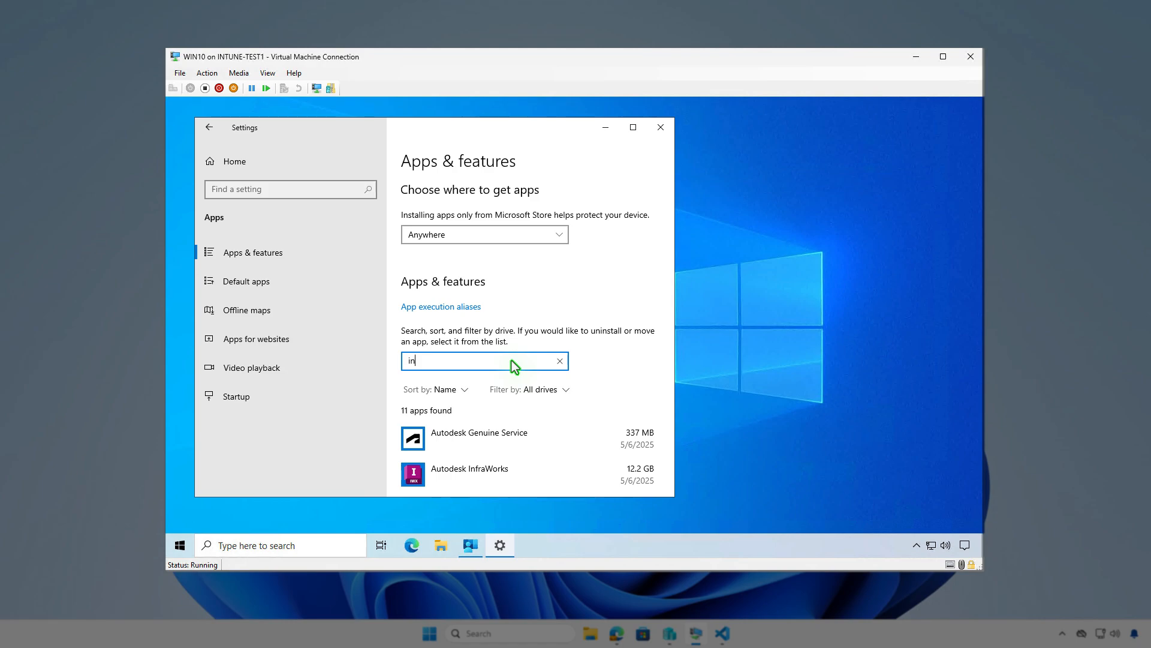
Narrow the installed apps search to "infr" to check for Autodesk InfraWorks, closing Settings and minimizing the virtual machine window.
type("fr")
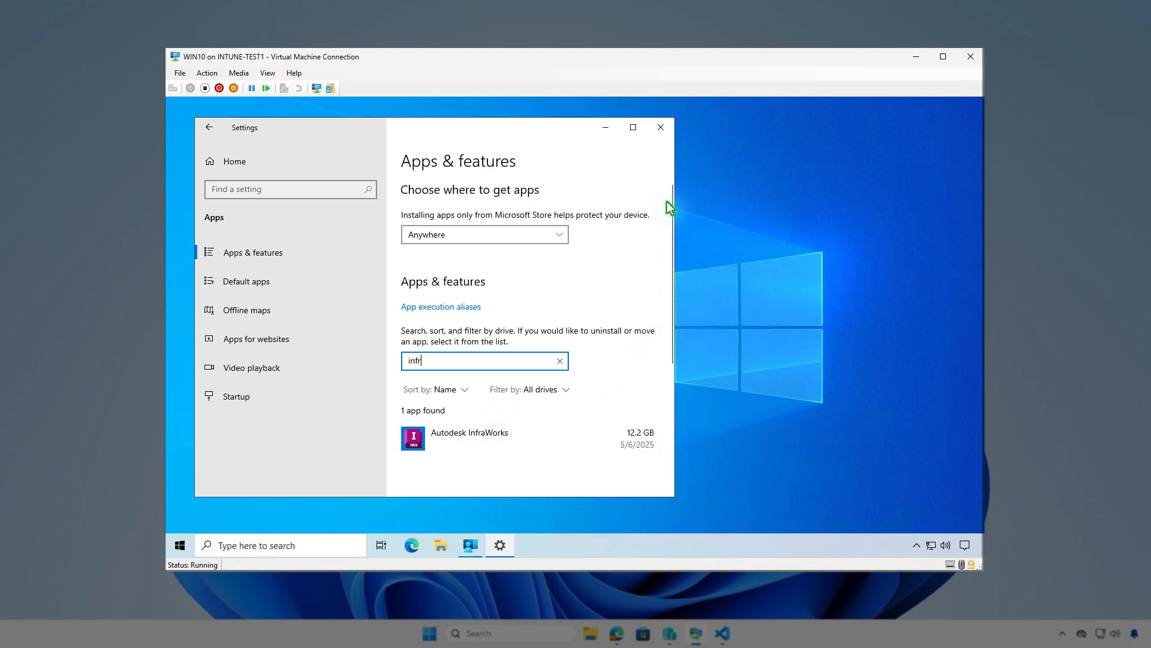
left_click(660, 128)
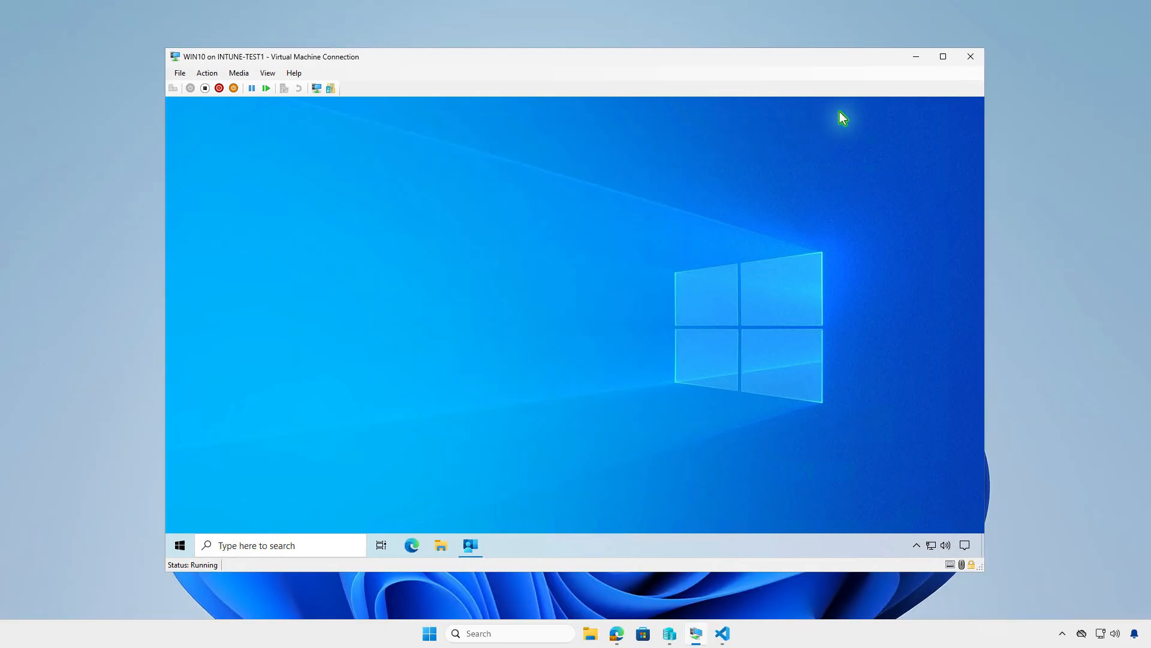
left_click(904, 61)
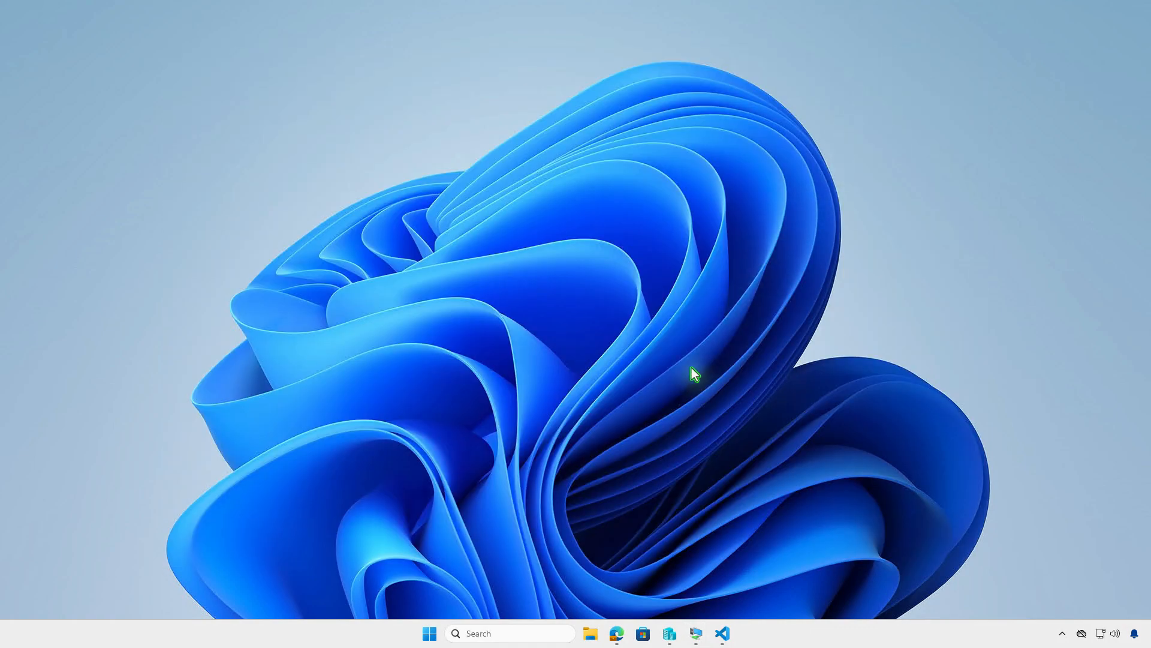
Switch to Microsoft Edge and refresh the InfraWorks overview in Intune to examine its device and user install status.
left_click(617, 634)
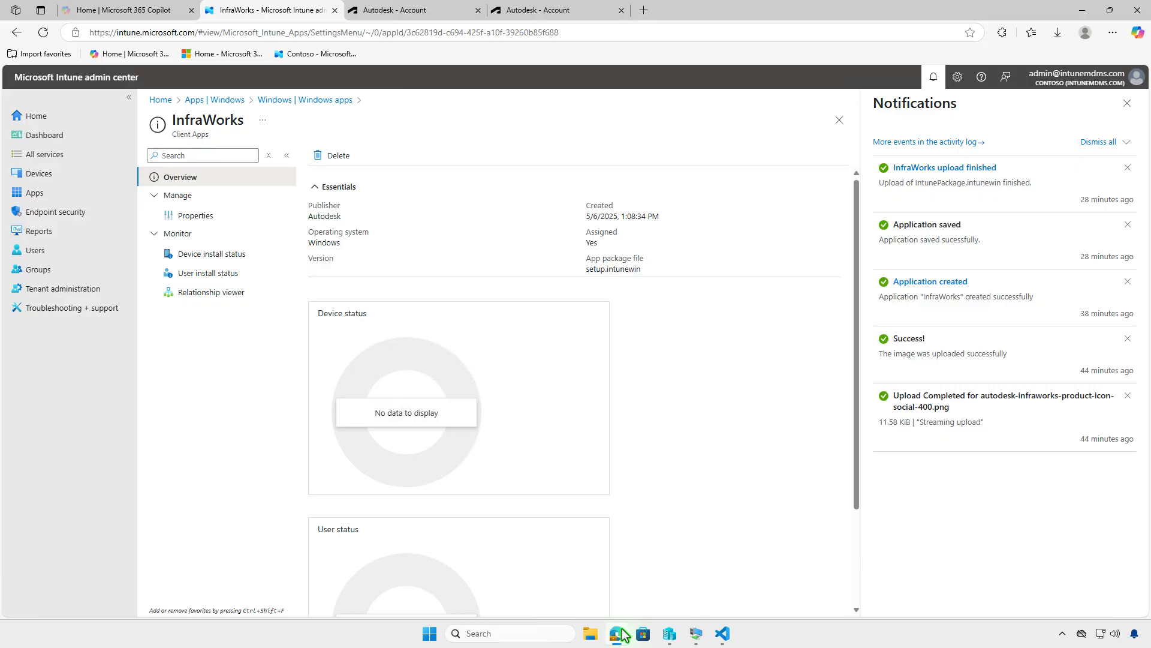
left_click(43, 32)
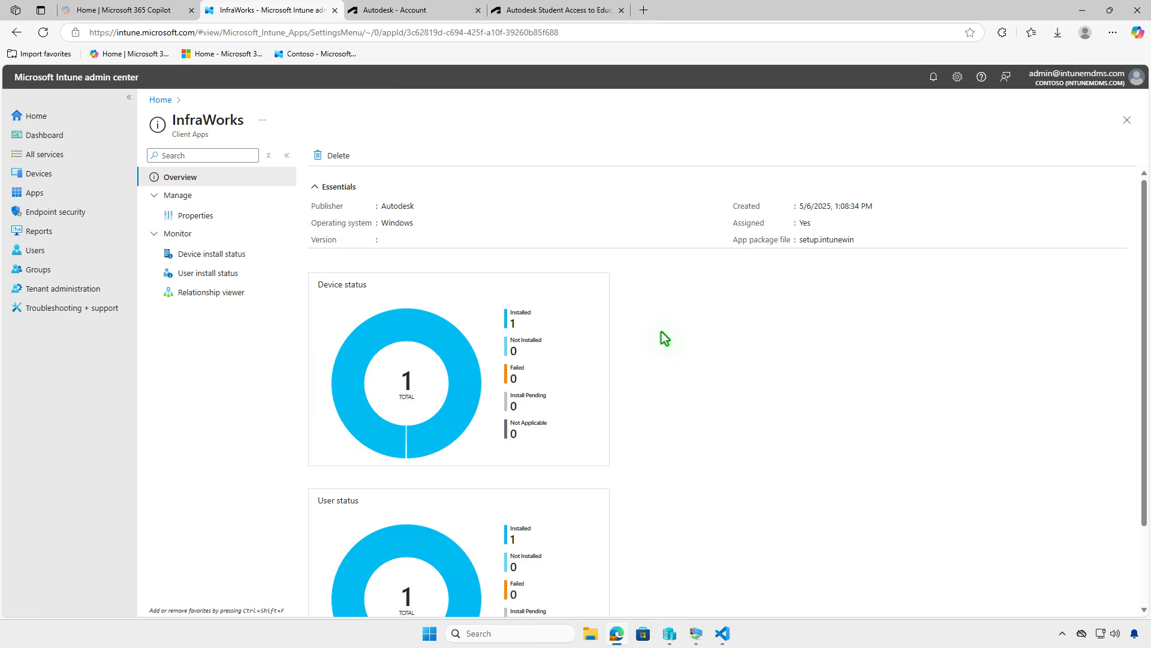
left_click(250, 253)
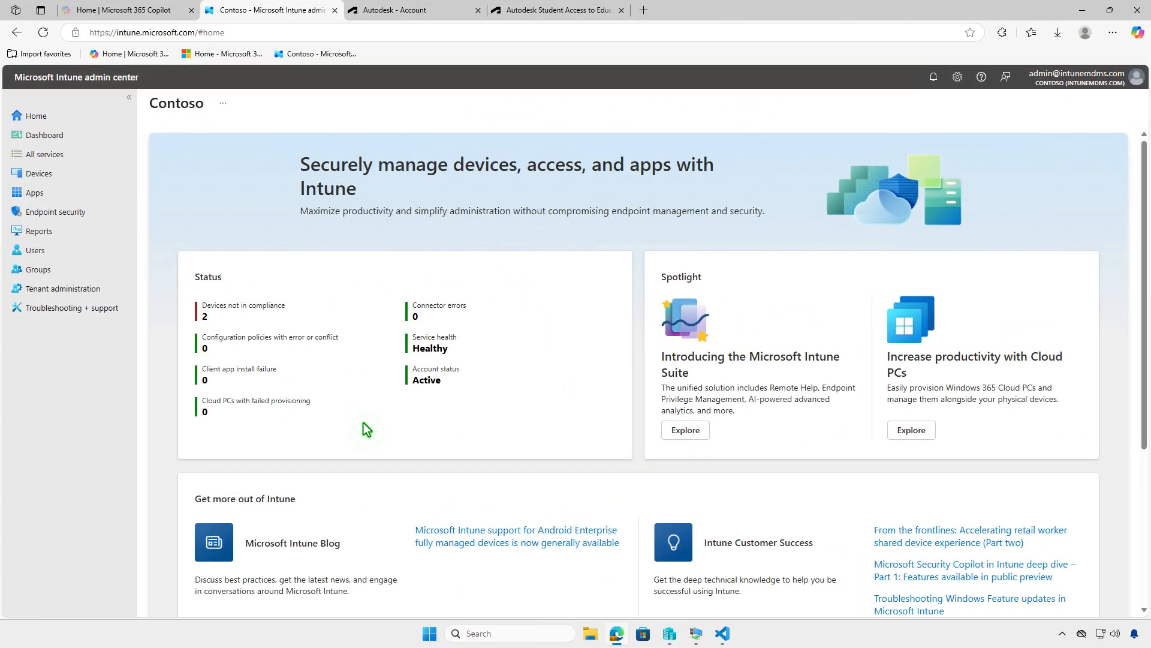
Open the InfraWorks Windows app's assignments for editing and remove the Test_Devices group from the Required assignments.
left_click(71, 193)
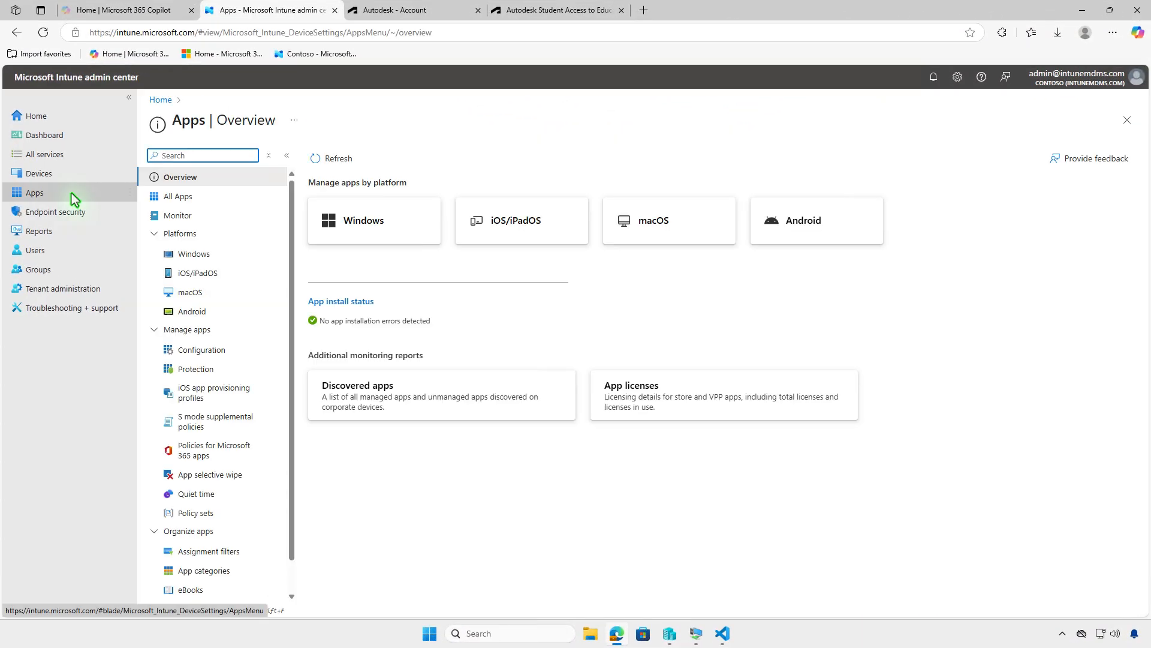
left_click(238, 257)
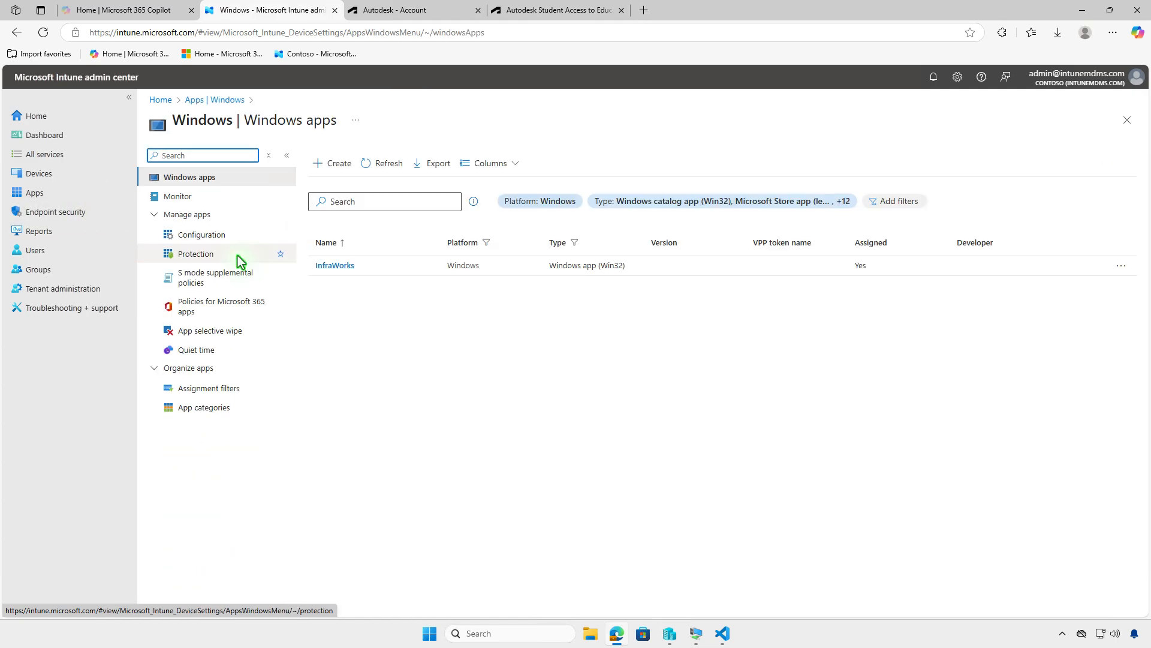
left_click(351, 267)
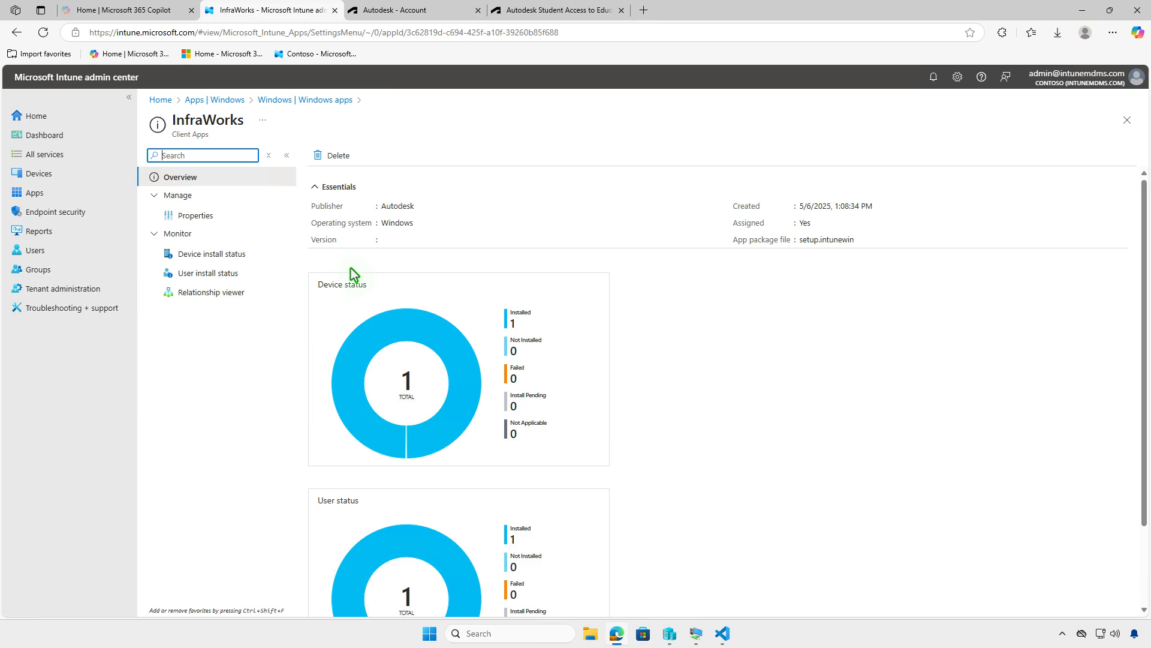
left_click(220, 218)
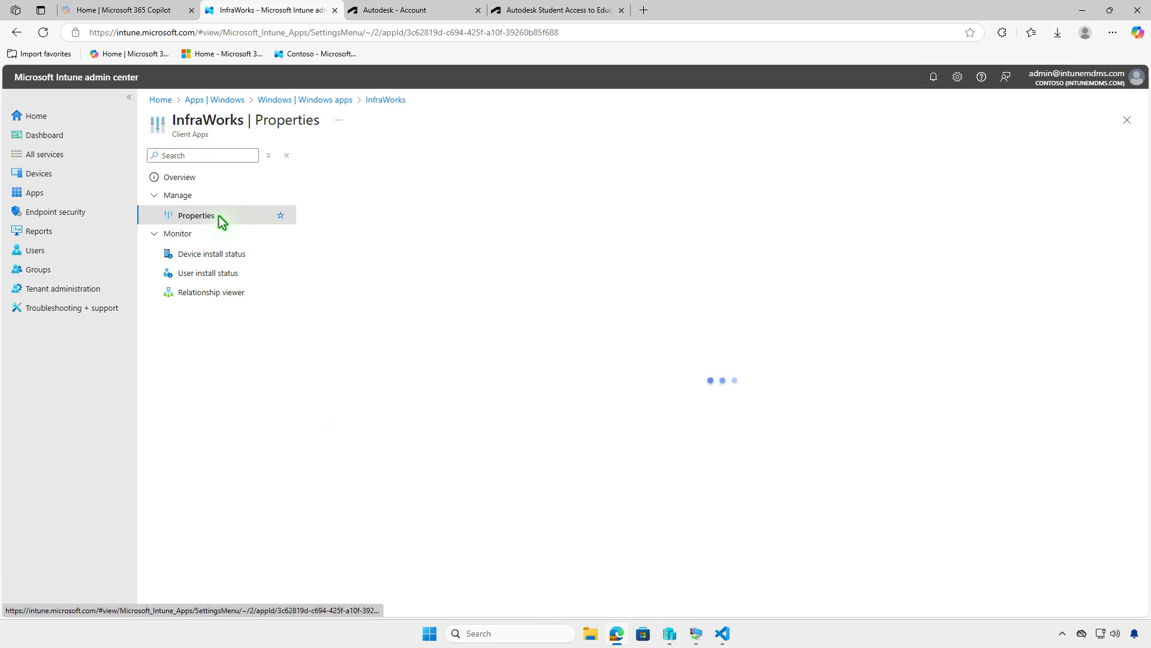
scroll(612, 376, "down", 10)
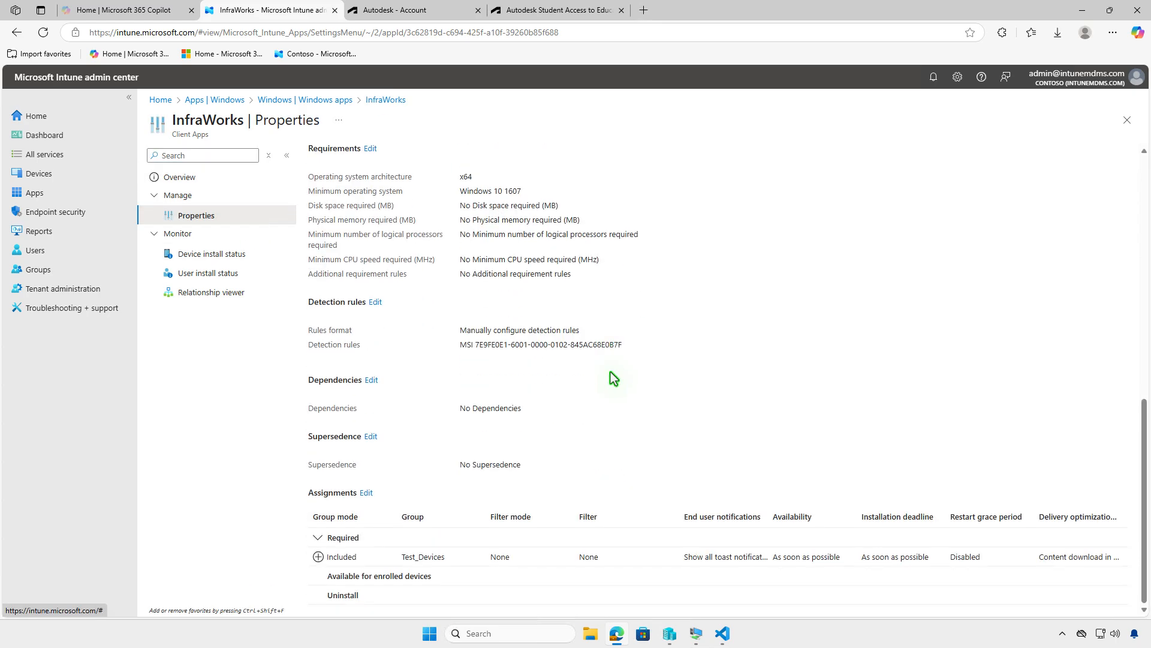
left_click(367, 492)
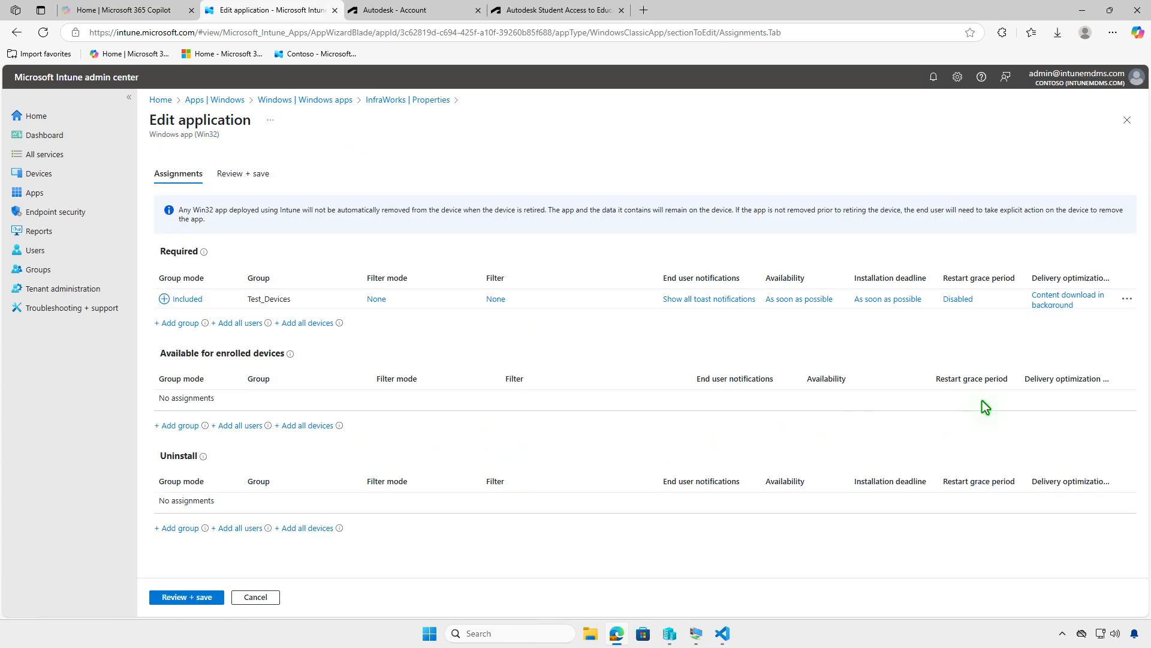
left_click(1130, 305)
left_click(1074, 311)
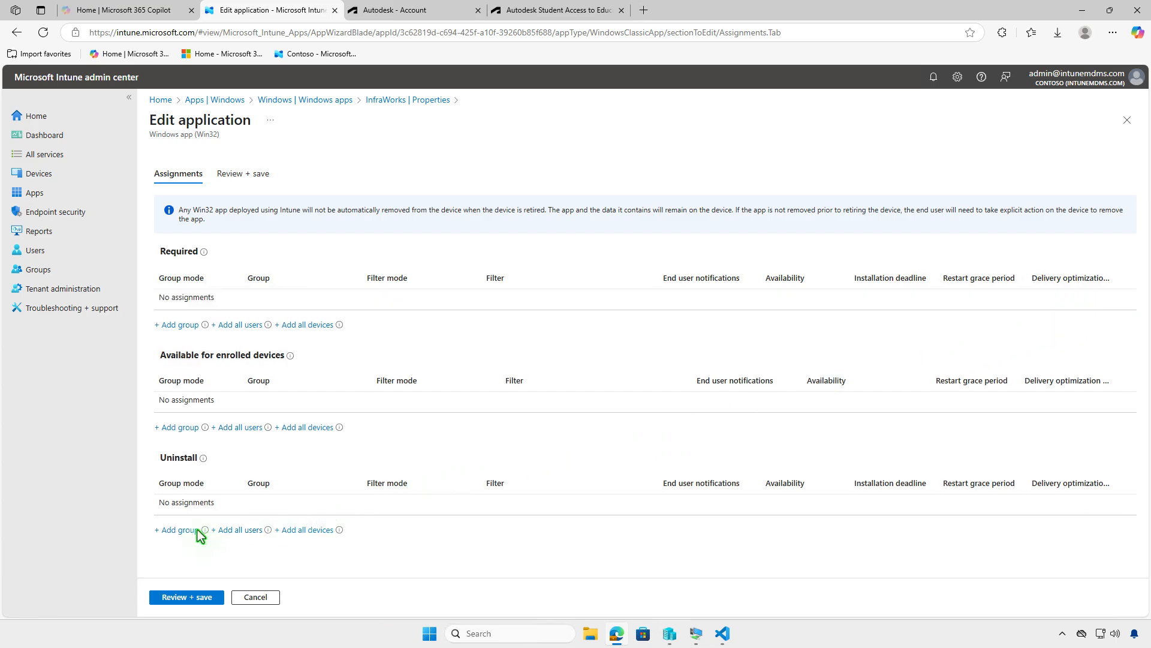
Add the Test_Devices group to the Uninstall assignments of InfraWorks and save the application changes.
left_click(180, 530)
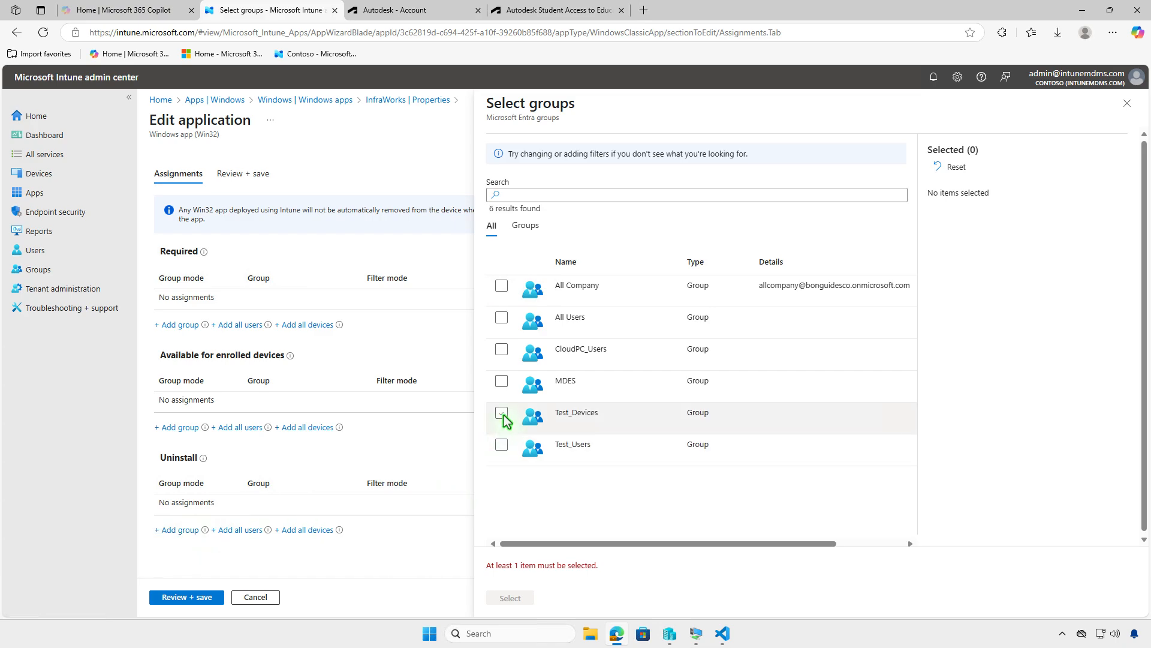
left_click(501, 412)
left_click(530, 598)
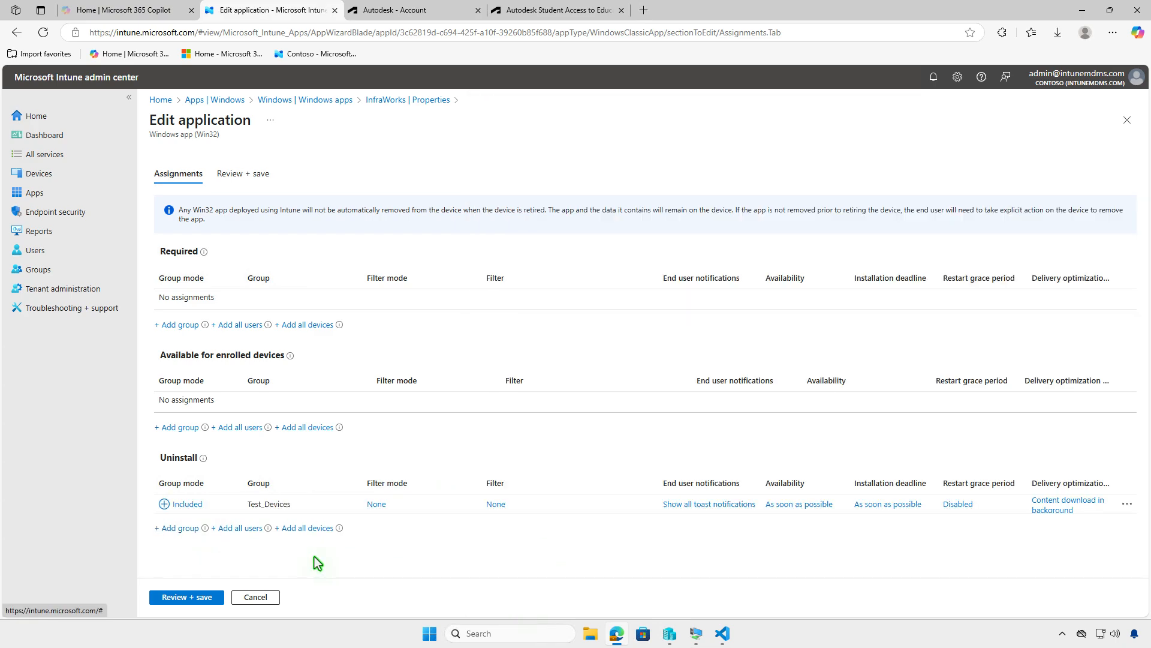
left_click(172, 598)
left_click(173, 598)
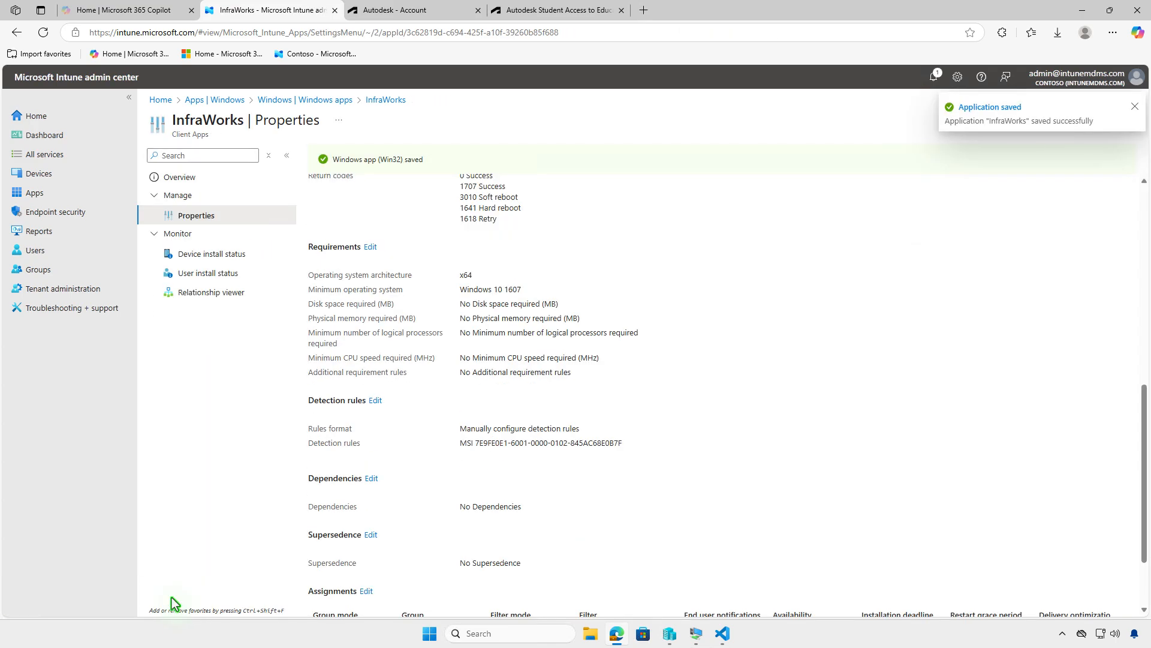
Switch to the WIN10 virtual machine, sync the device from Company Portal, and check the notifications for the InfraWorks uninstallation.
left_click(1083, 11)
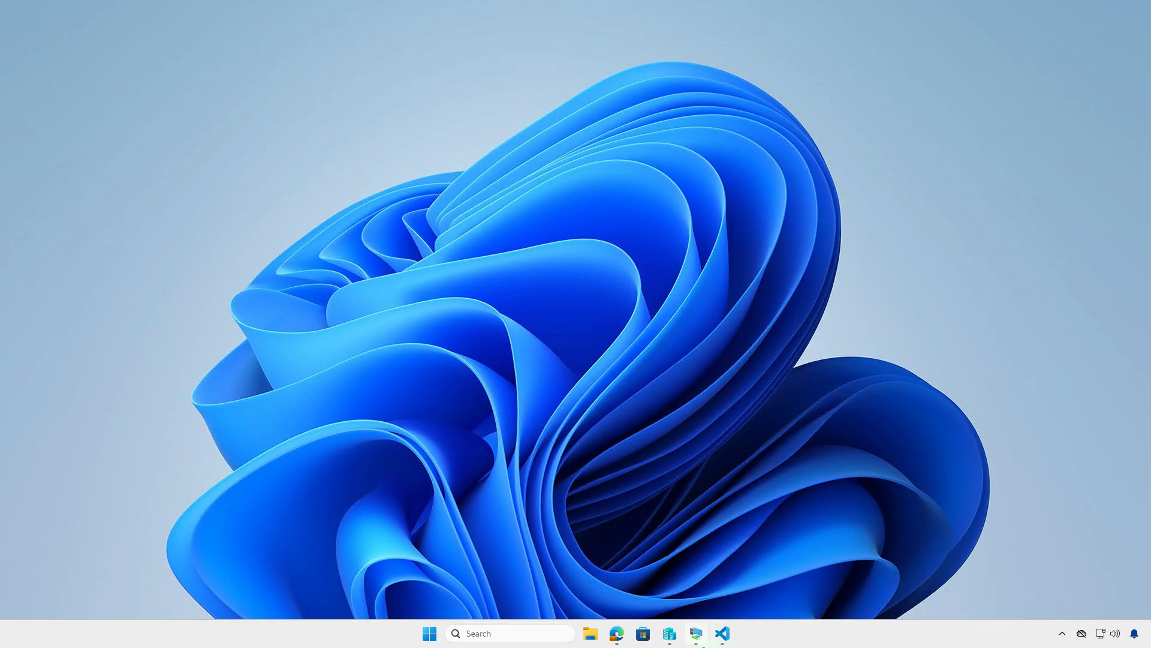
mouse_move(697, 636)
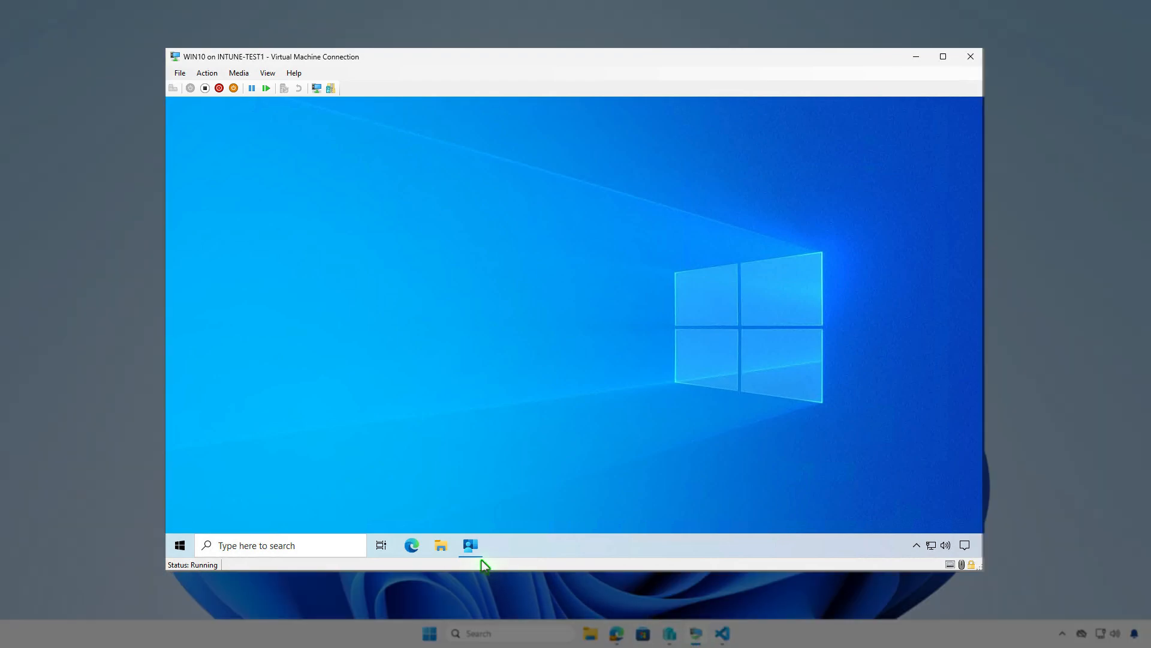
left_click(472, 546)
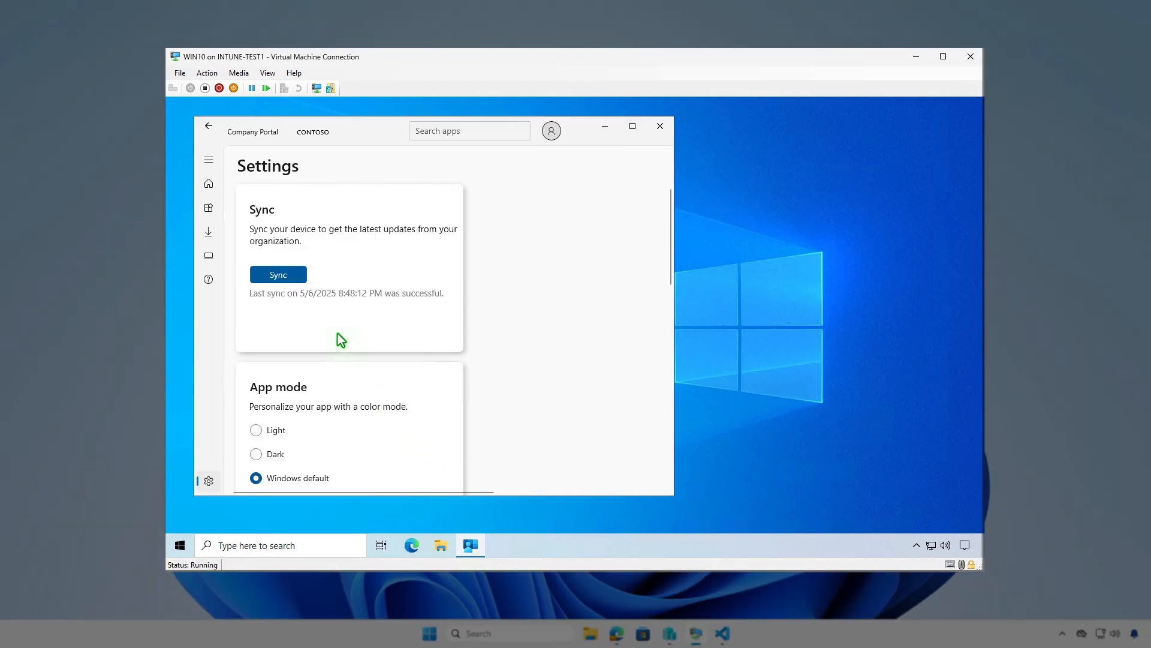
left_click(299, 276)
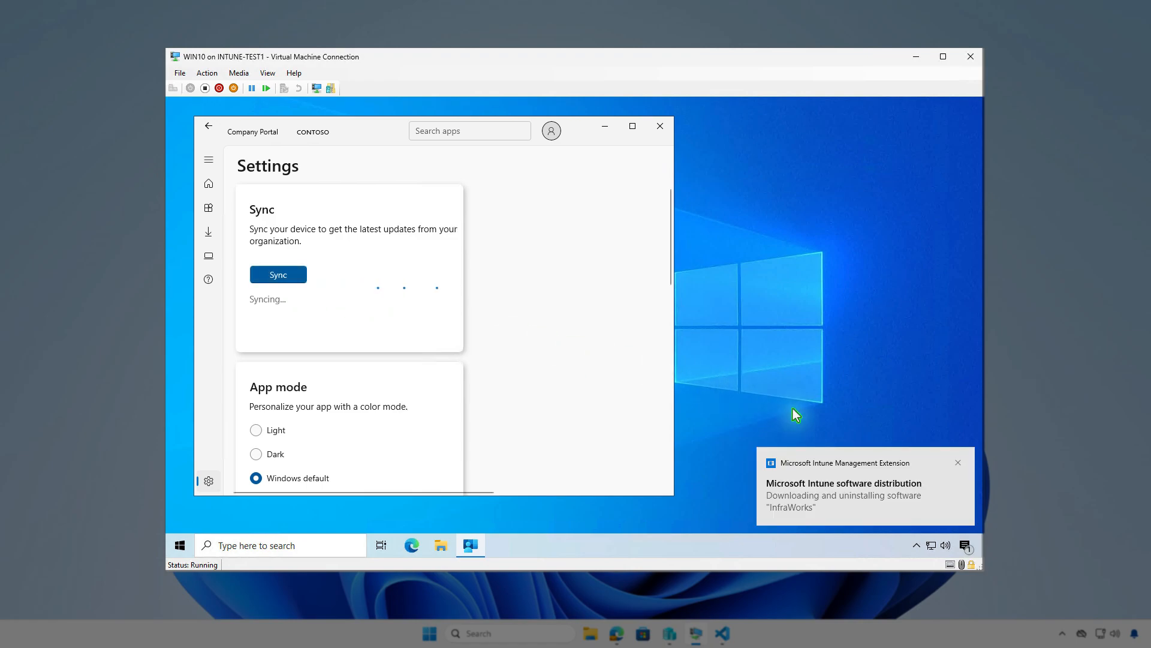
left_click(966, 545)
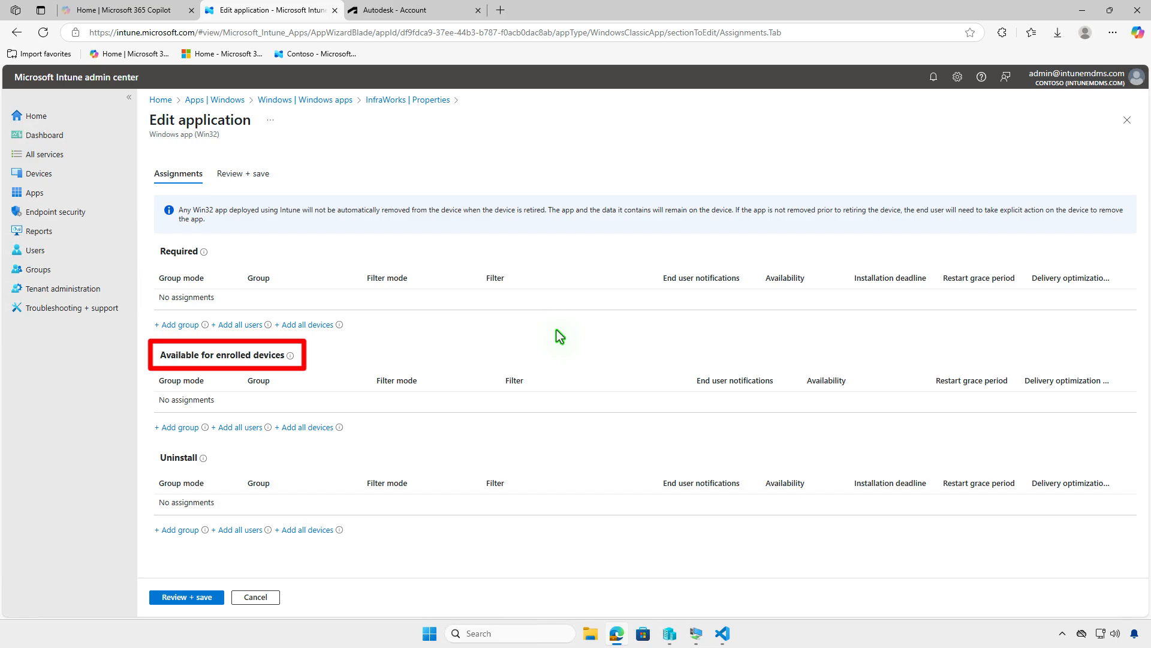
Make InfraWorks available for enrolled devices to the Test_Users group and save the application changes.
left_click(189, 427)
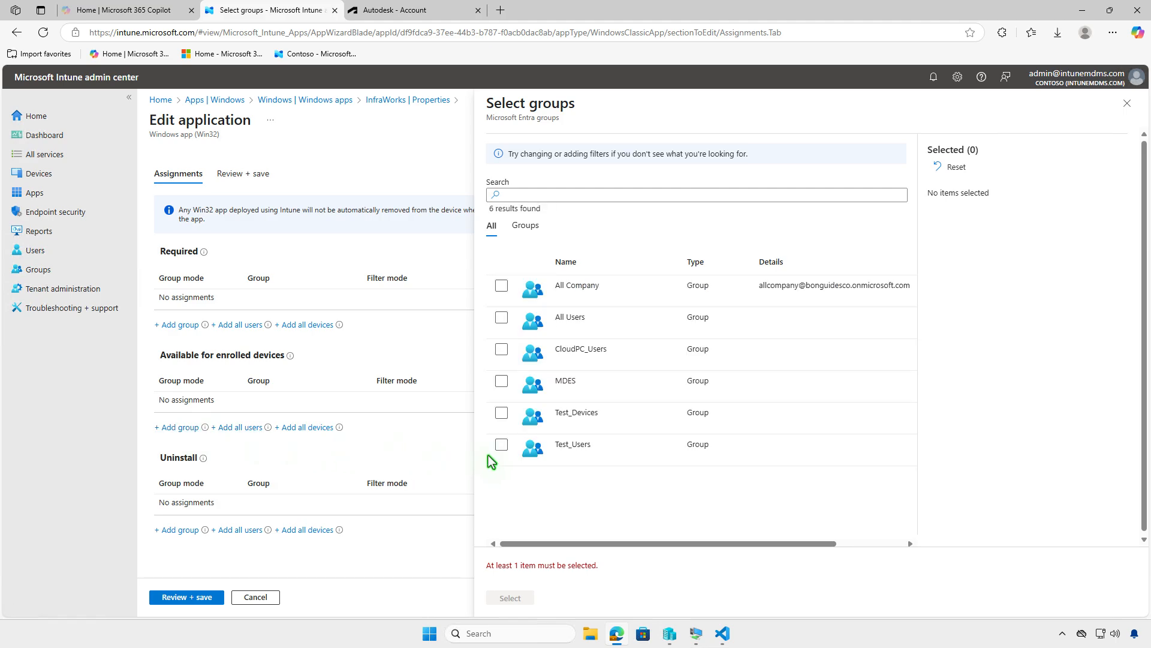
left_click(500, 447)
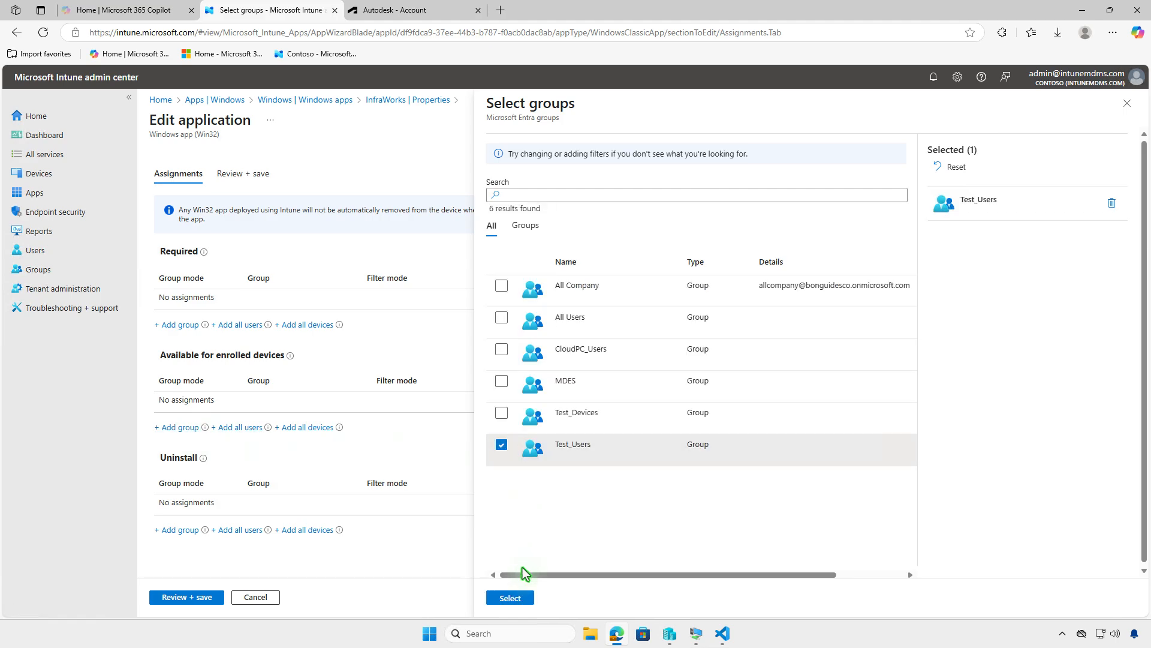
left_click(510, 598)
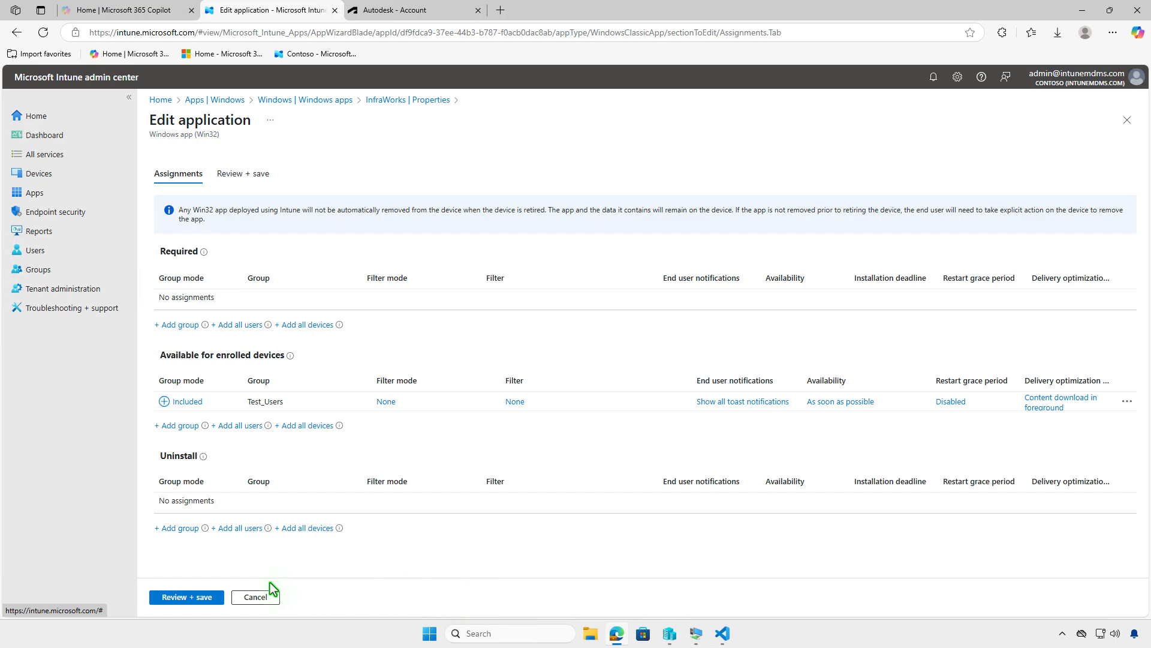
left_click(196, 596)
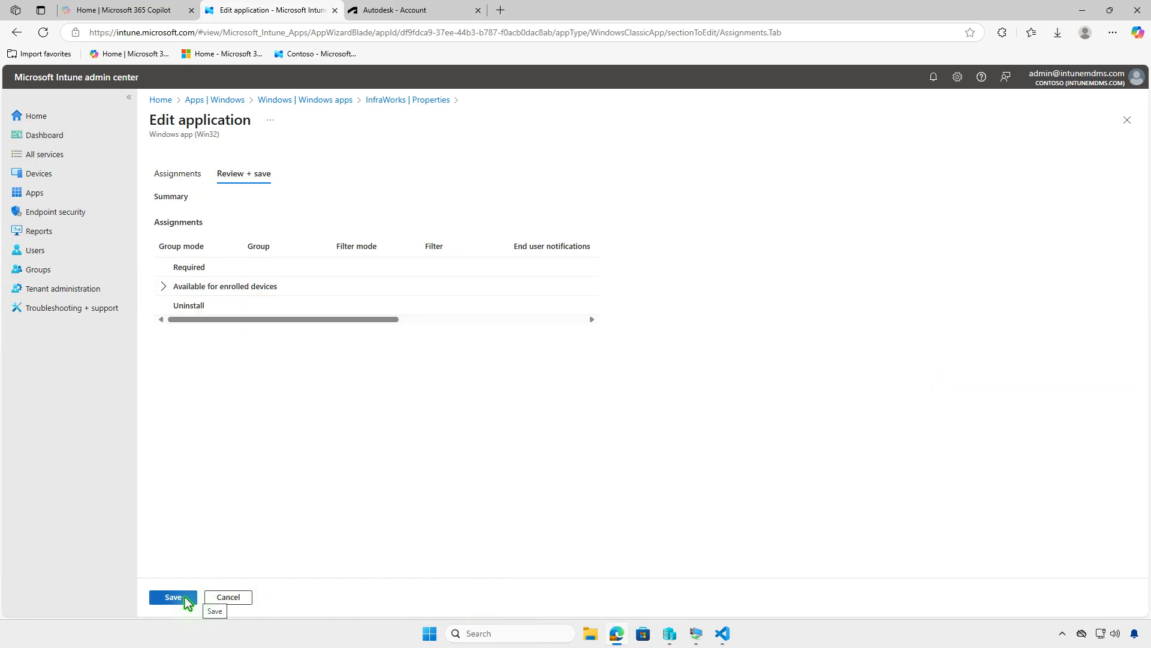
left_click(184, 596)
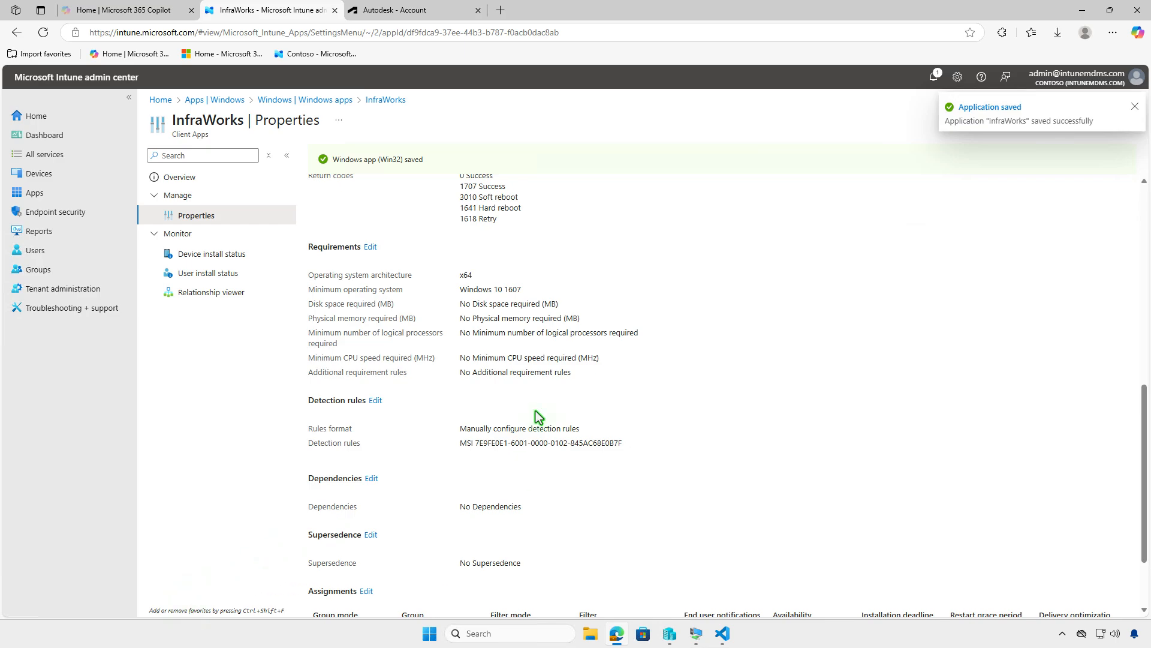
Switch to the WIN10 virtual machine, install InfraWorks from the Company Portal apps, and check the software distribution notifications.
left_click(1079, 13)
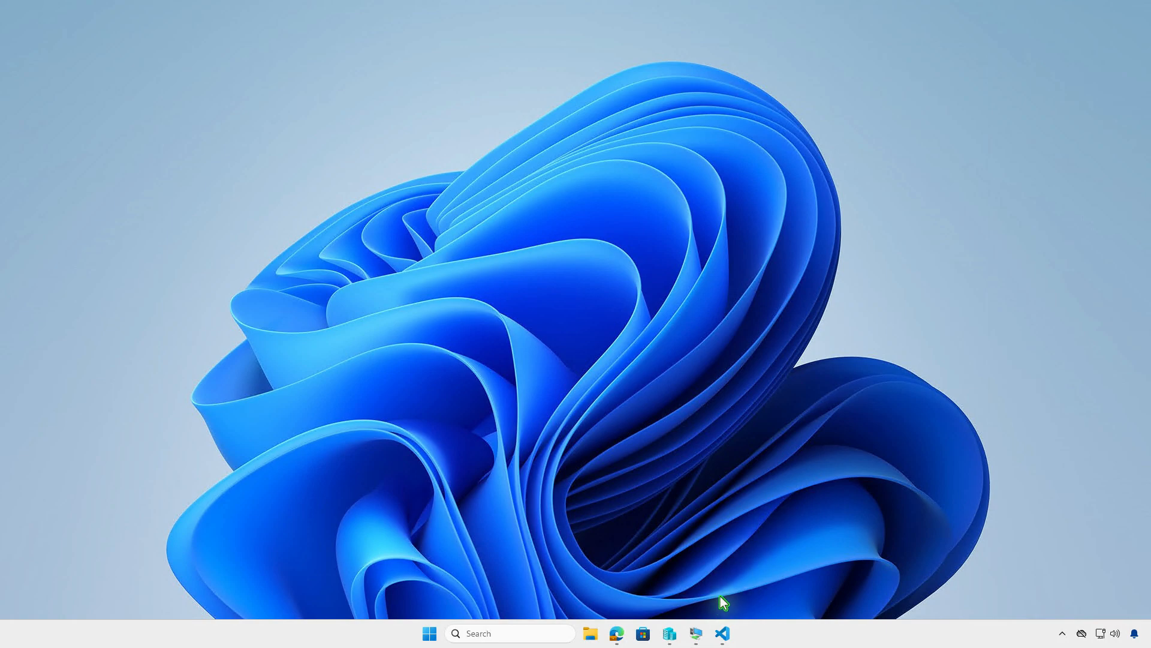
left_click(704, 632)
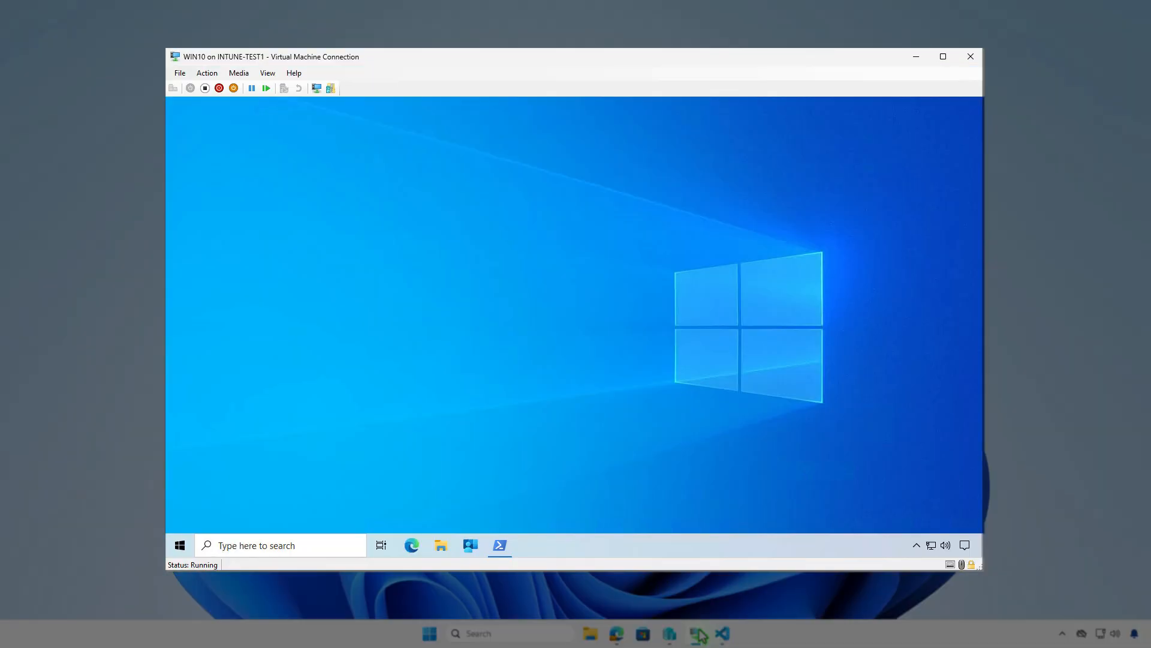
left_click(473, 551)
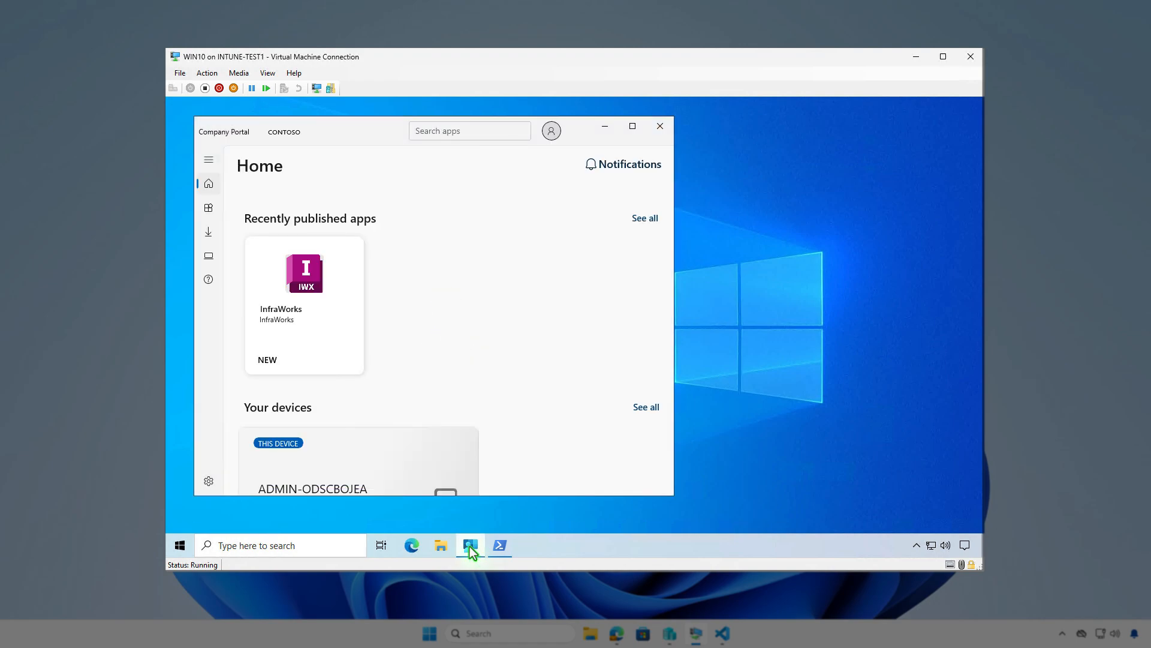
left_click(217, 211)
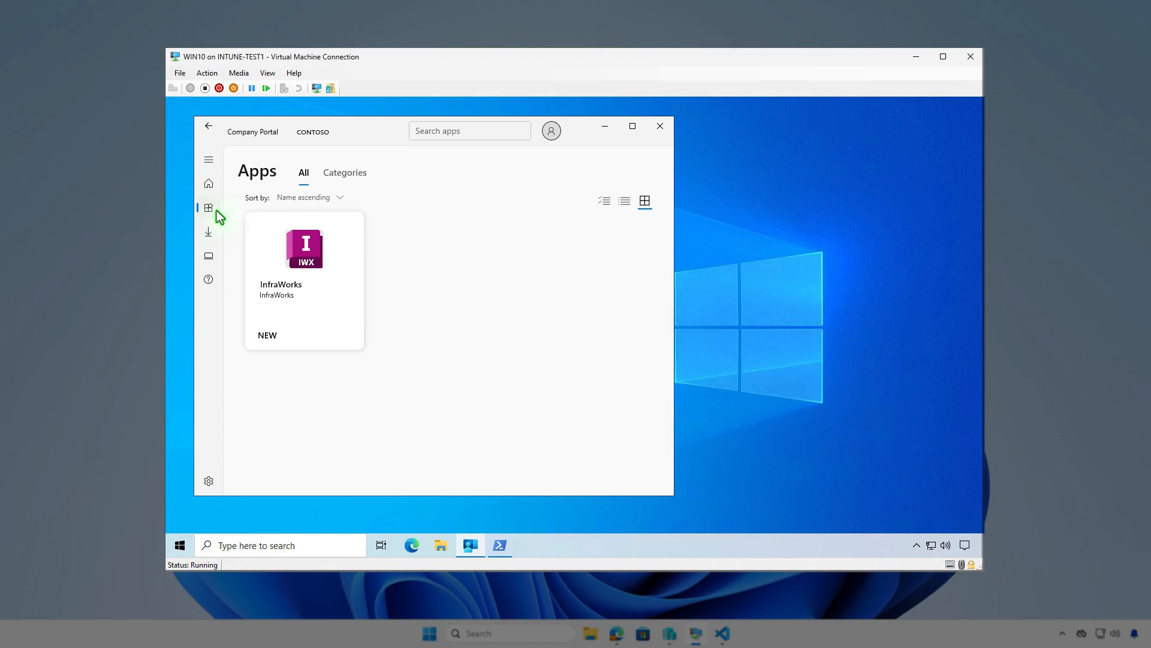
left_click(324, 303)
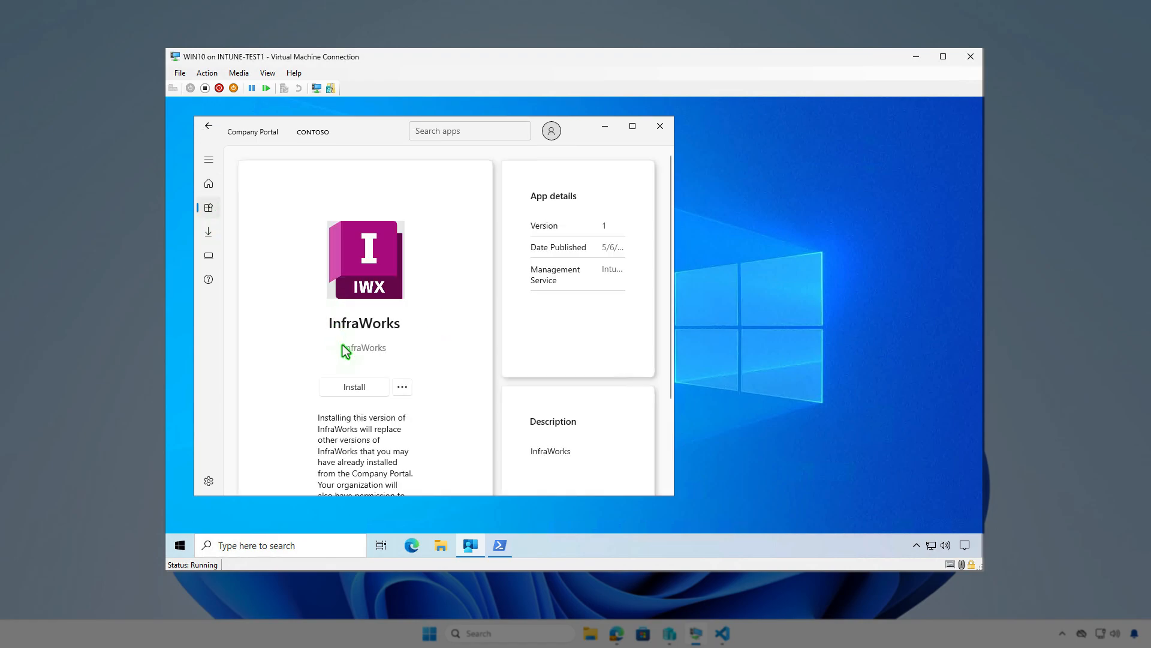
left_click(374, 388)
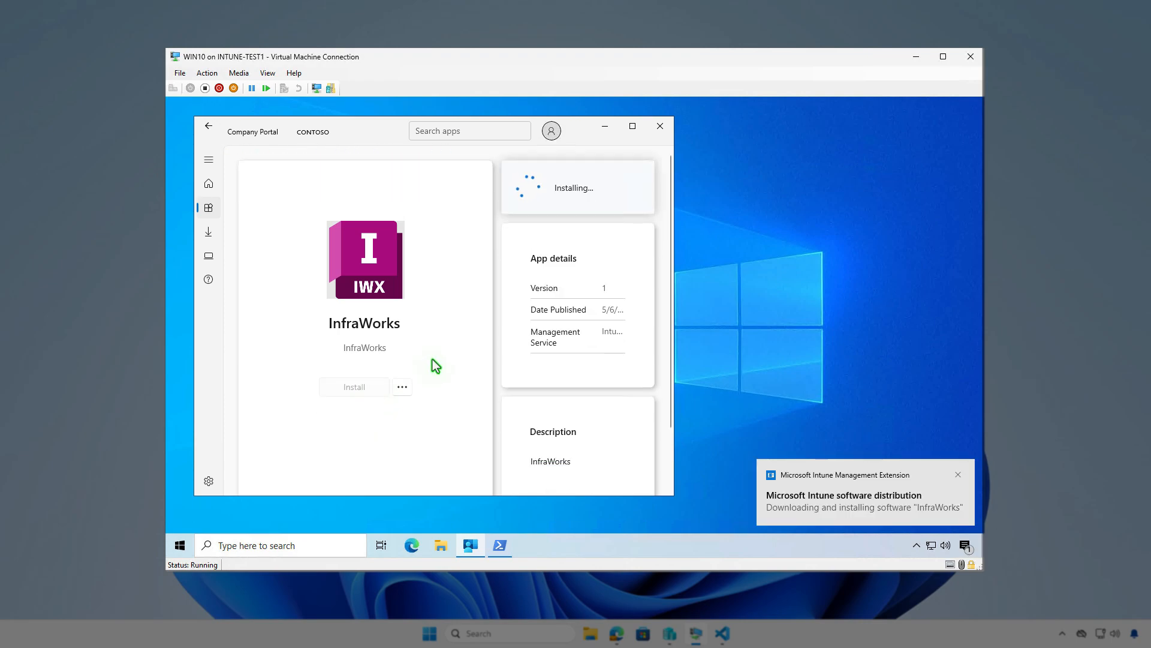
left_click(964, 547)
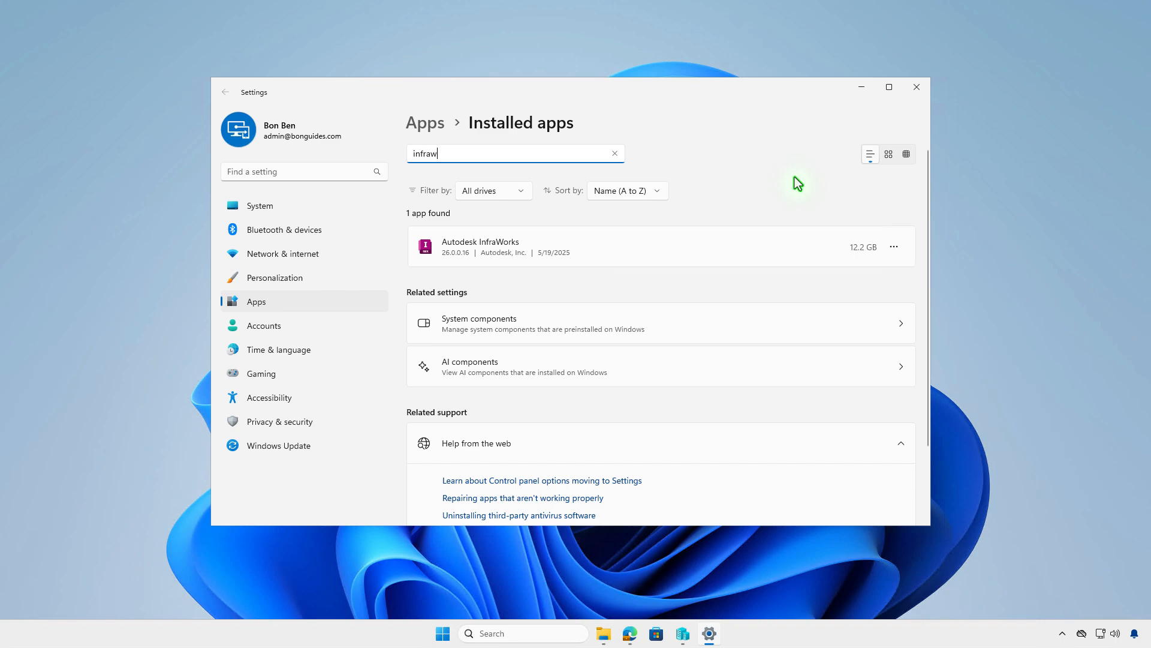
Close Settings and list the installed Autodesk products in an administrator terminal with Get-WmiObject -Class Win32_Product | Where { $_.Vendor -like 'Autodesk*'} | FT.
left_click(909, 87)
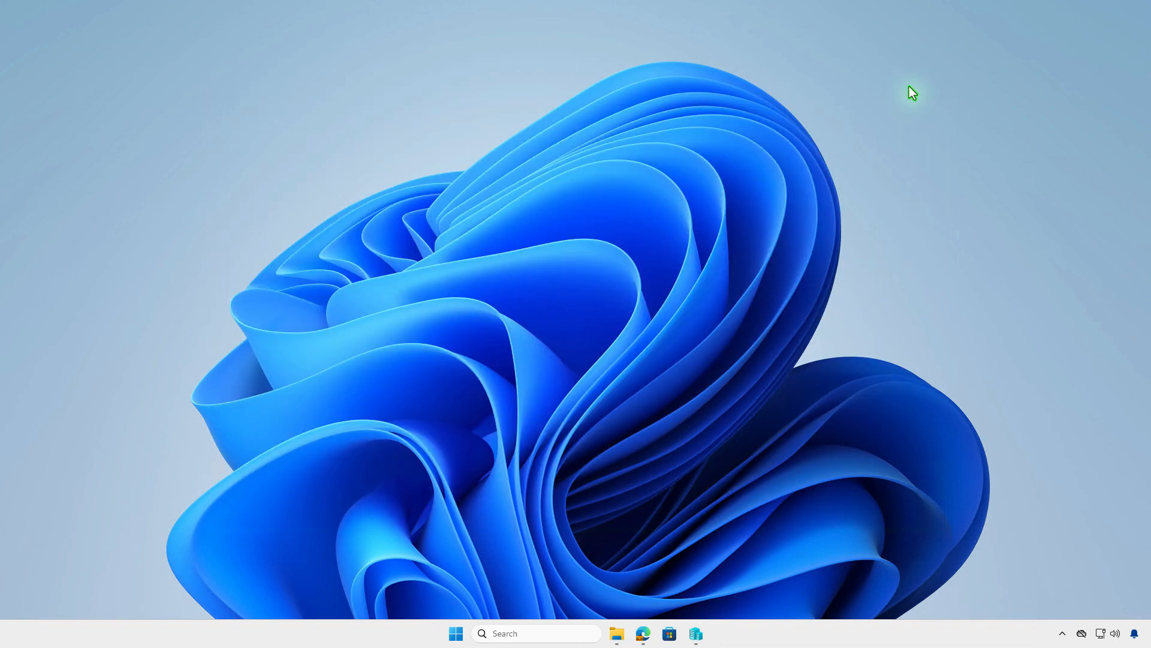
right_click(458, 632)
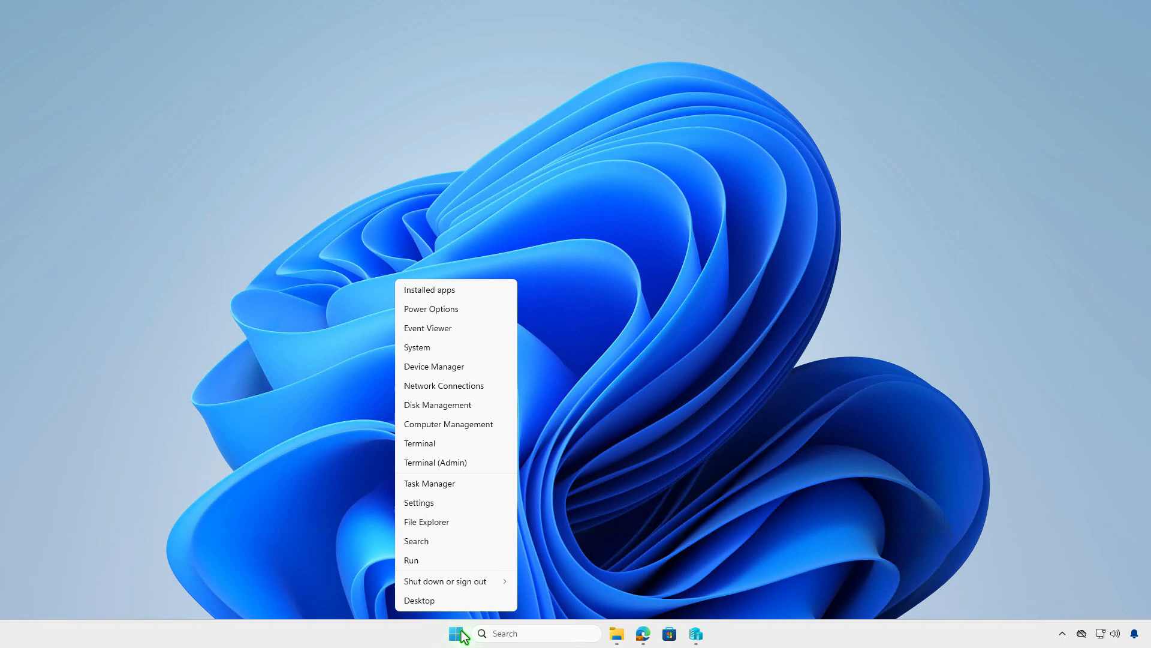
left_click(470, 468)
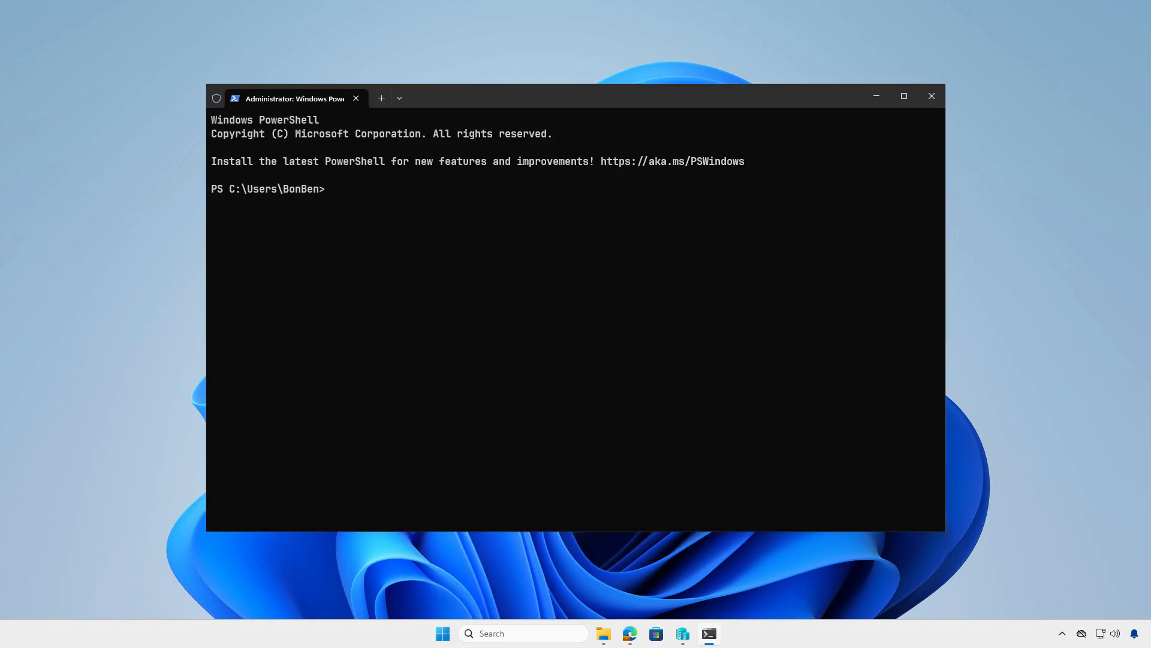
type("Get-WmiObject -Class Win32_Product | Where { $_.Vendor -like 'Autodesk*'} | FT")
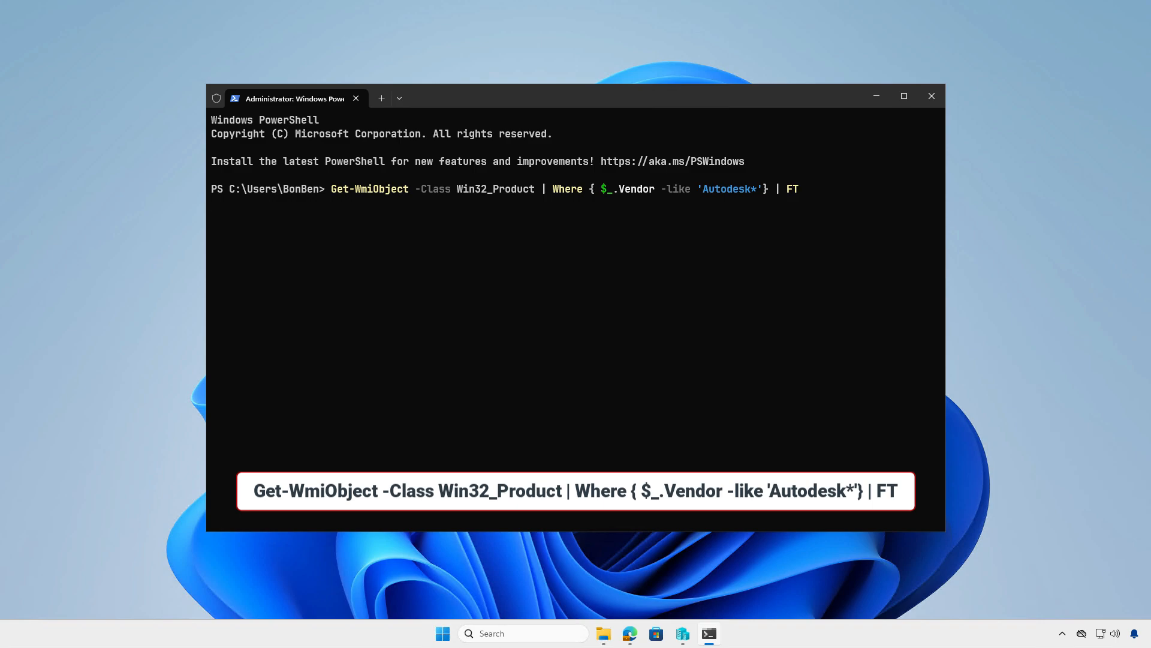
key("Return")
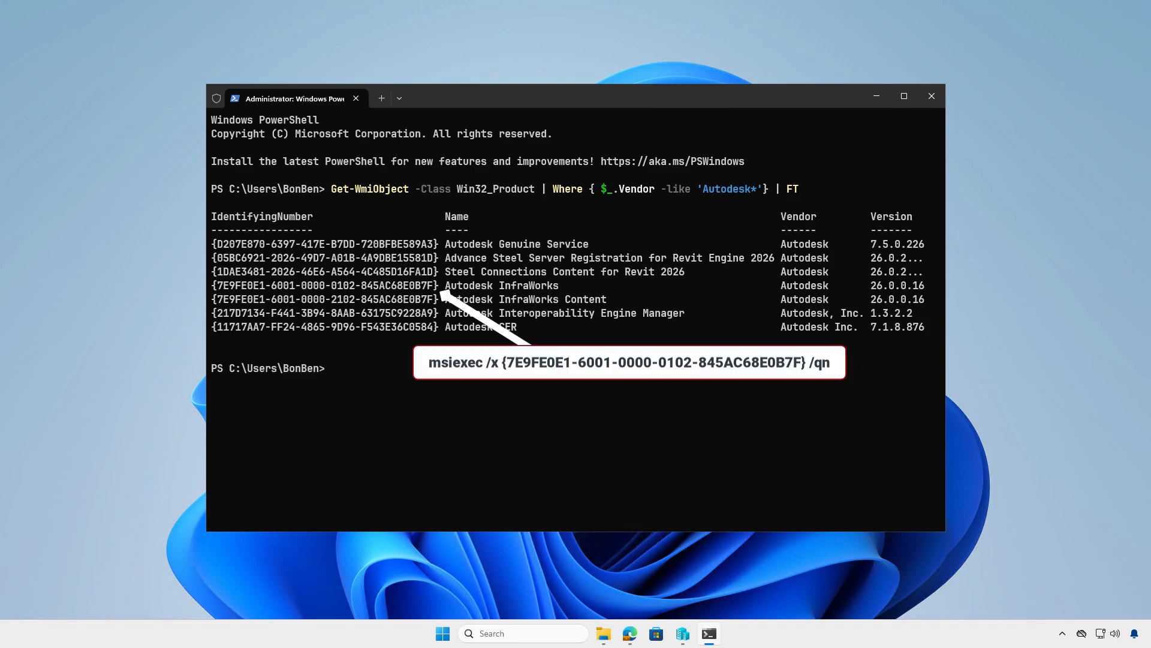